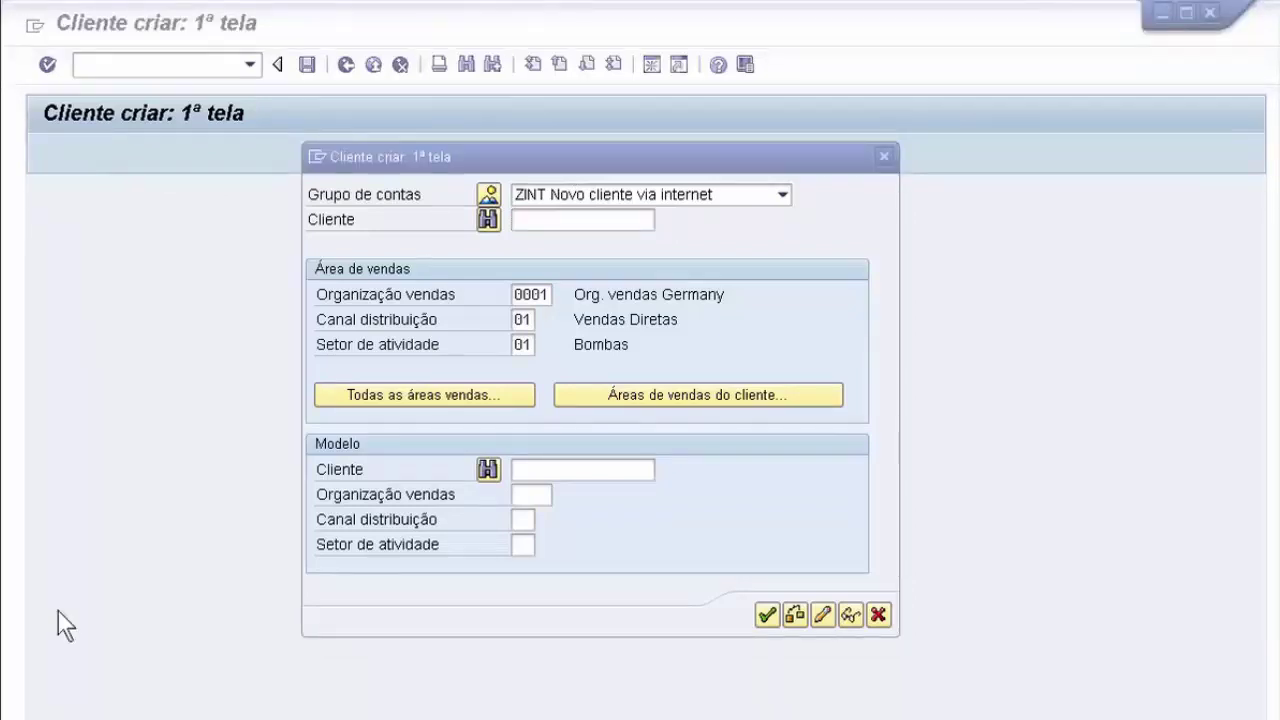
Examine the sales area, customer number and account group entries on the initial customer creation screen.
click(524, 492)
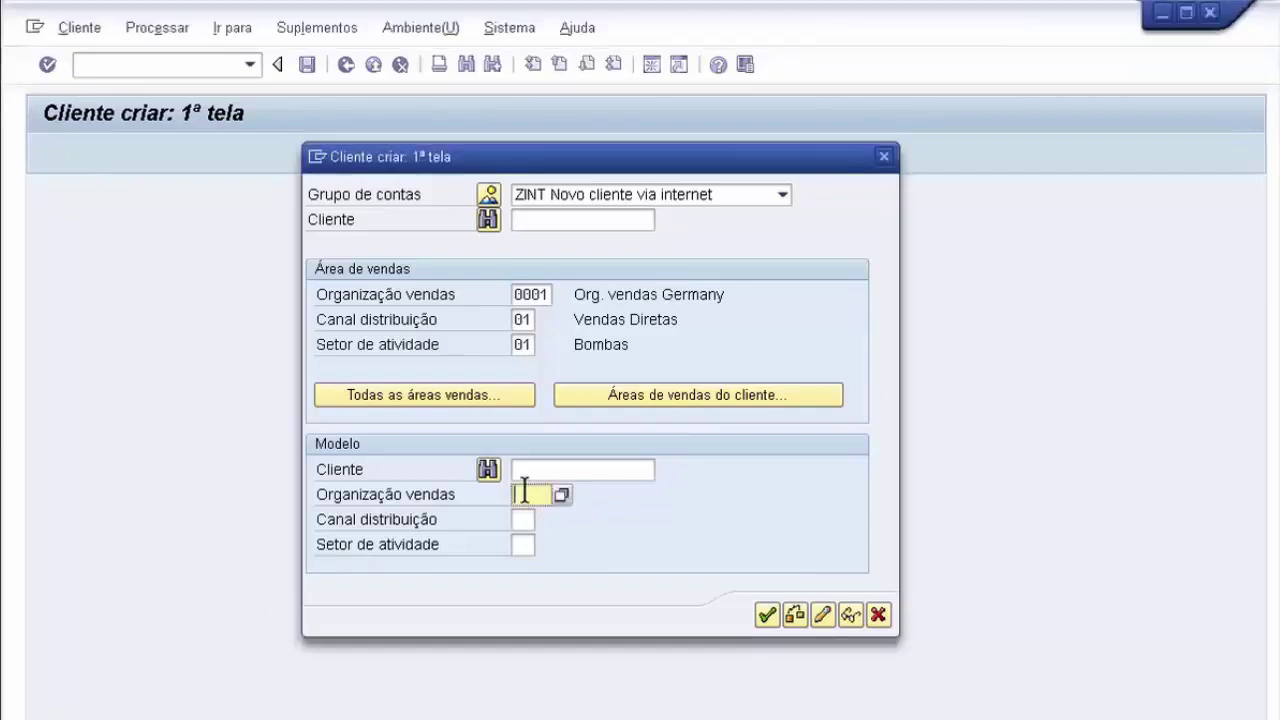
click(530, 290)
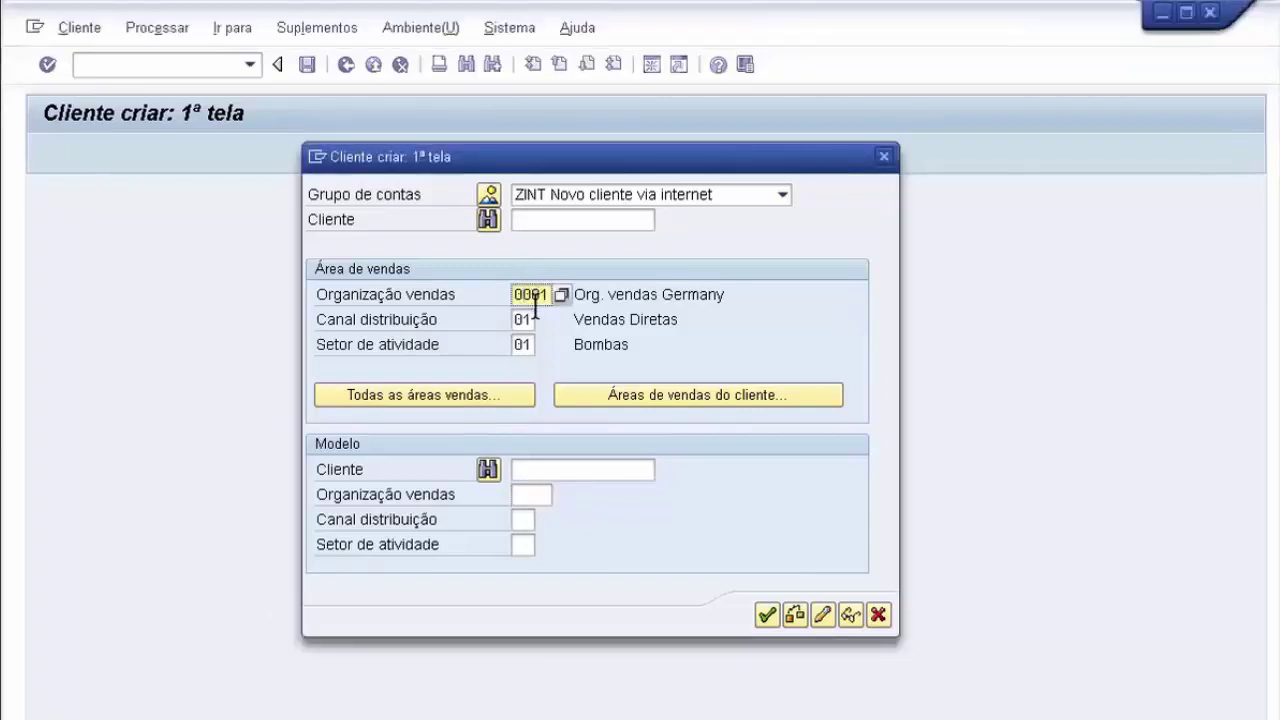
click(522, 319)
click(522, 344)
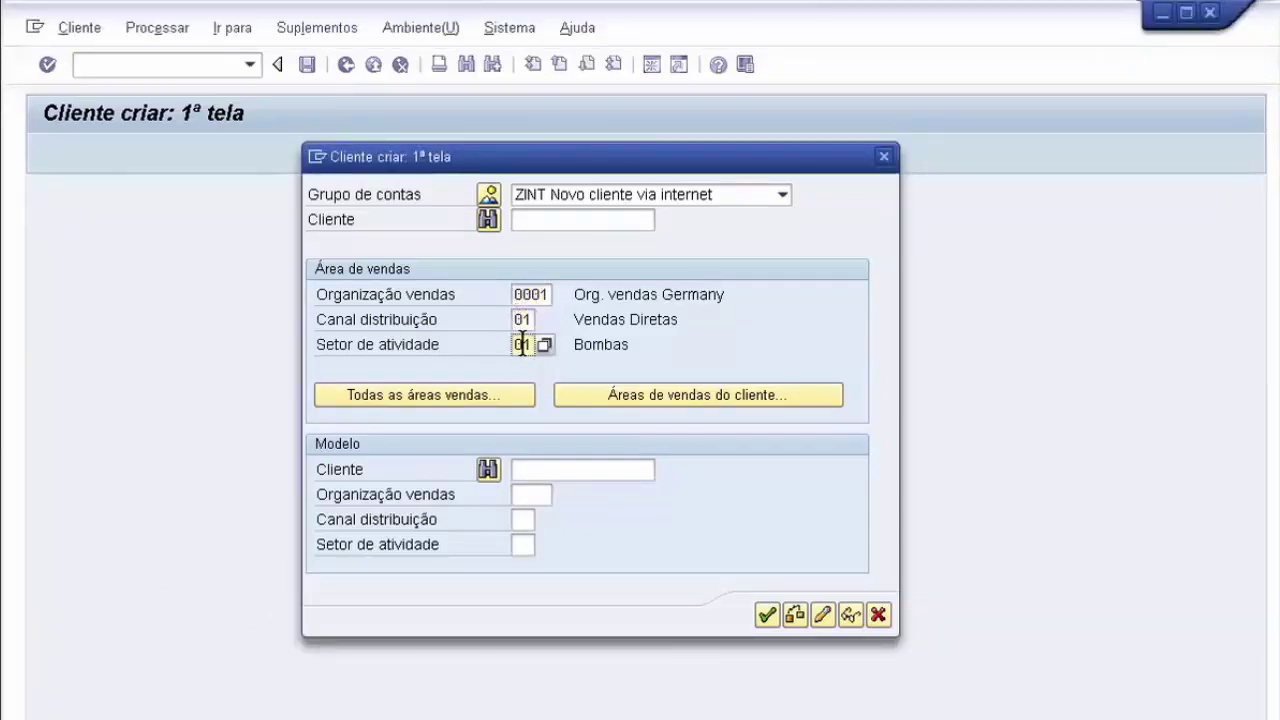
click(560, 219)
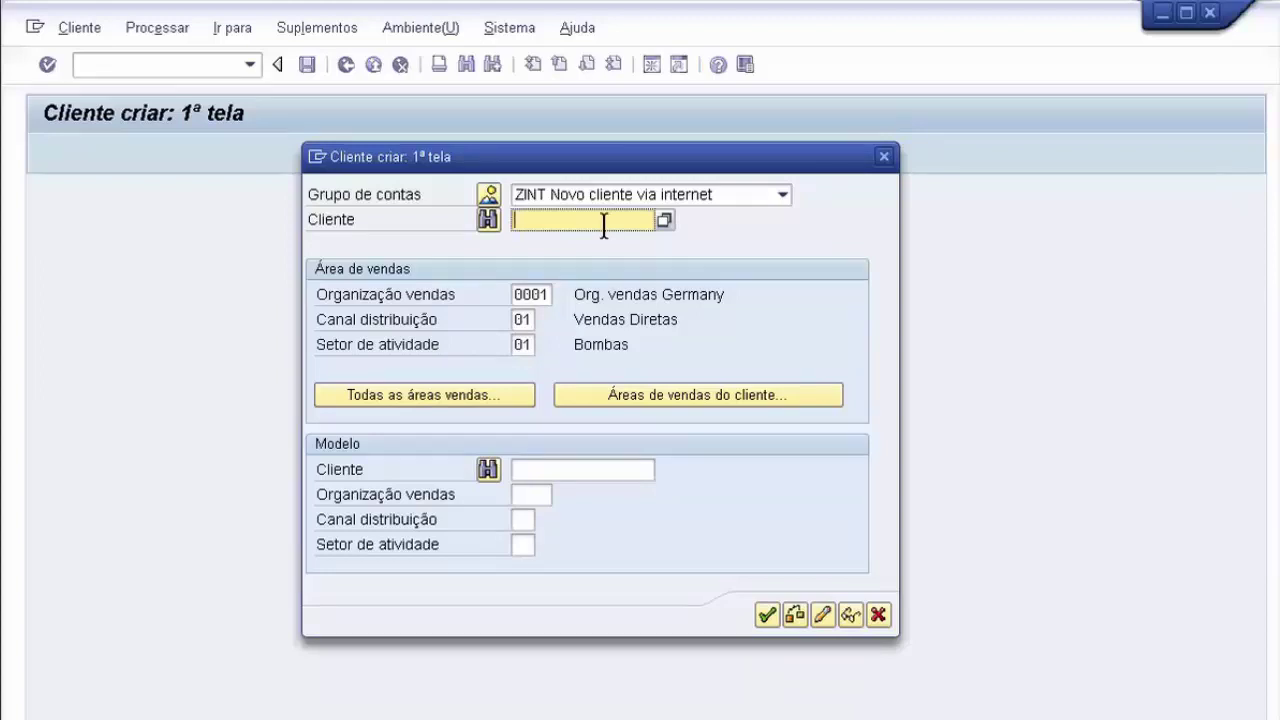
drag(646, 166, 659, 130)
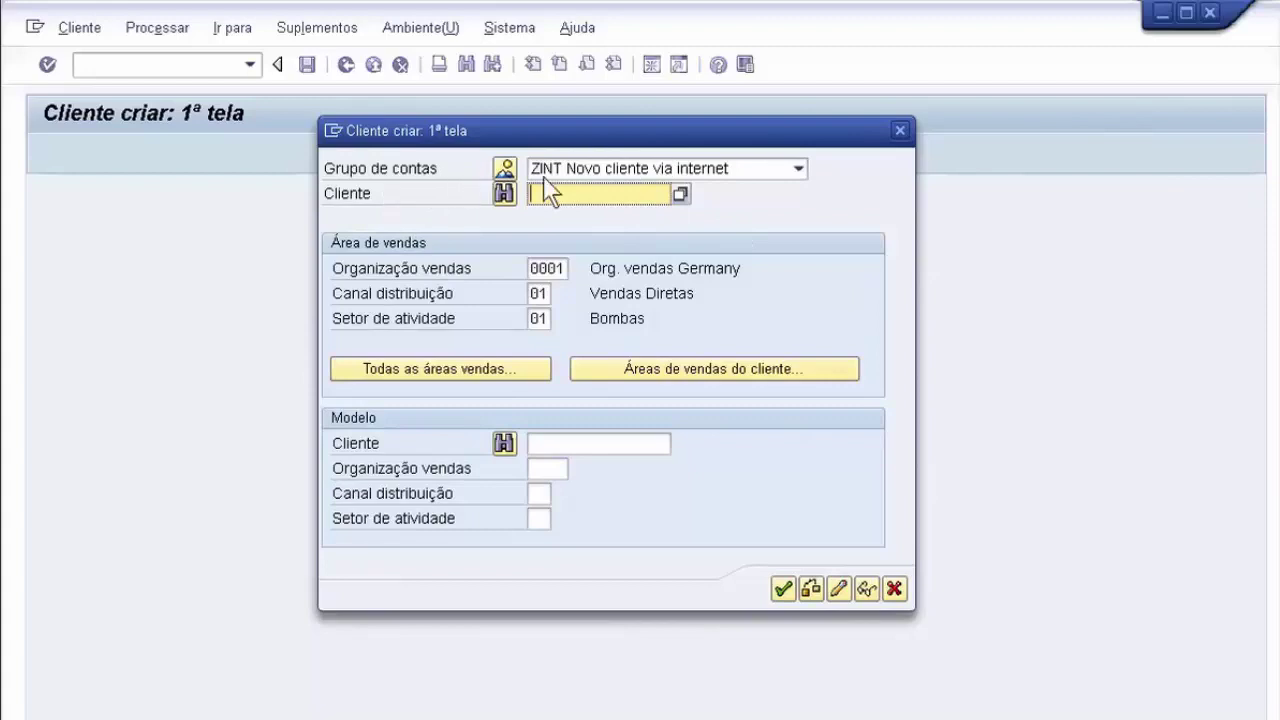
click(799, 170)
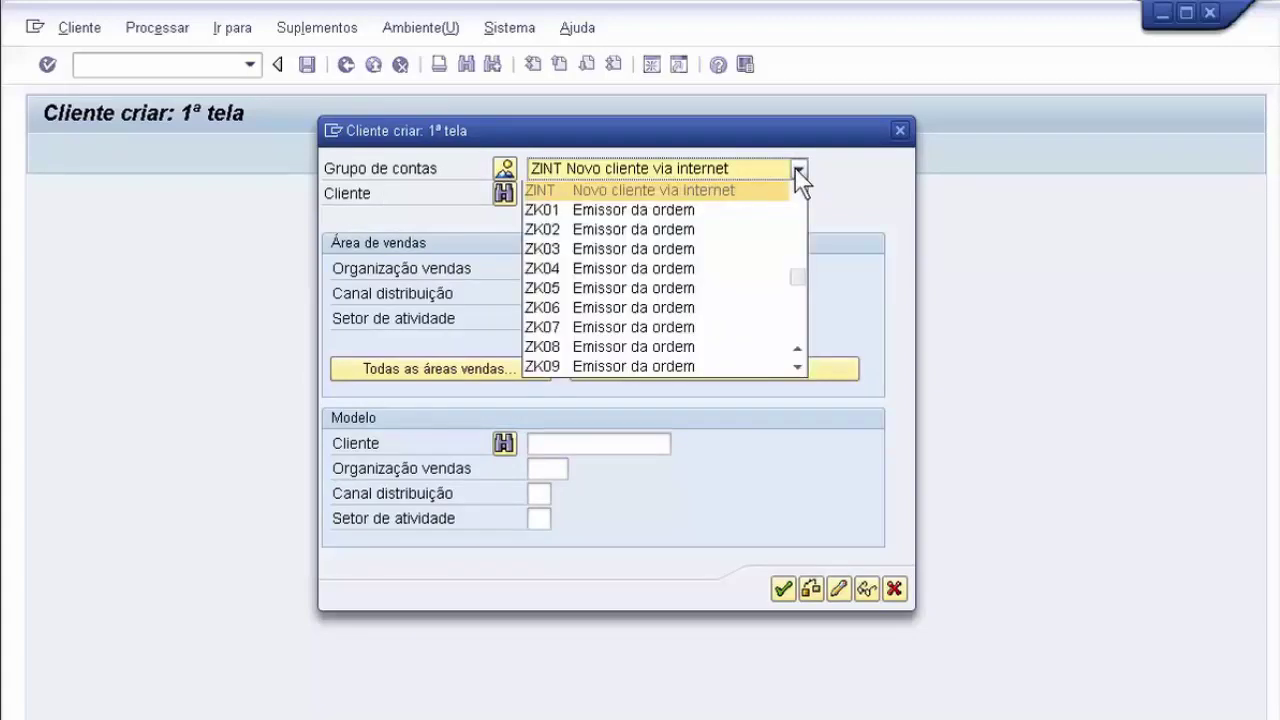
click(799, 172)
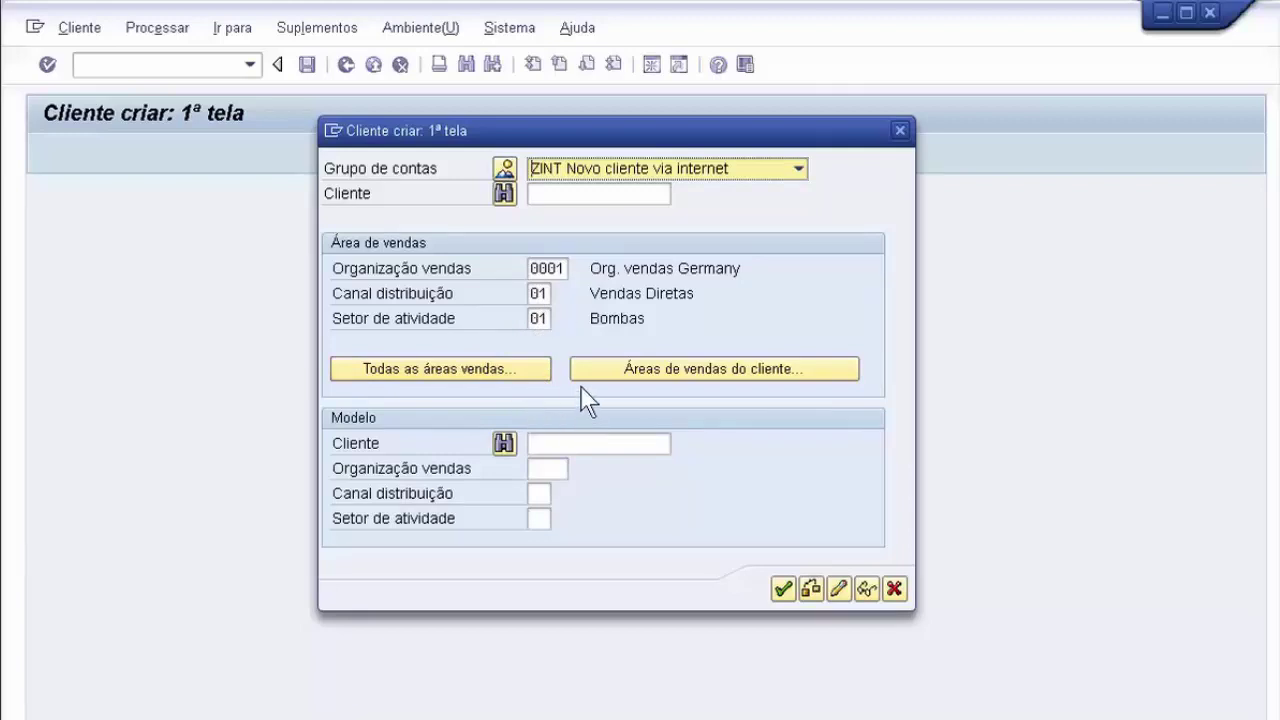
Accept the initial screen and enter the new customer's form of address as Empresa and name as Empresa ABC.
click(783, 590)
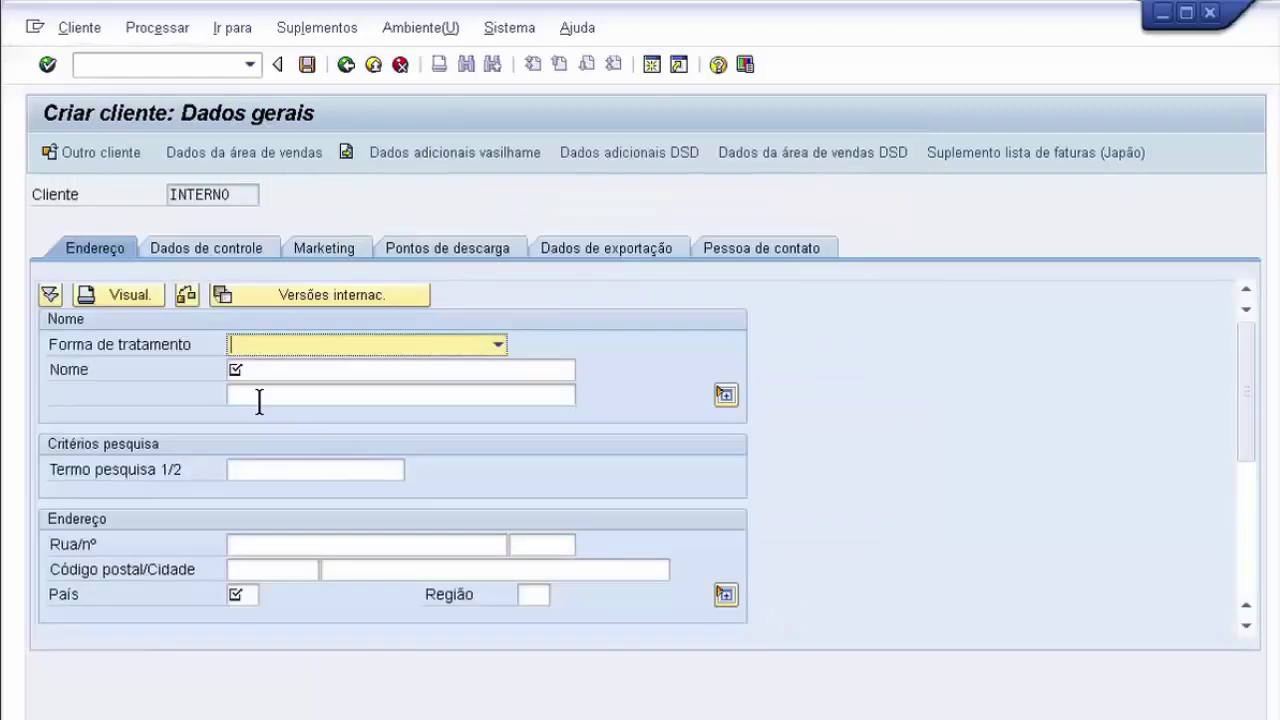
click(481, 350)
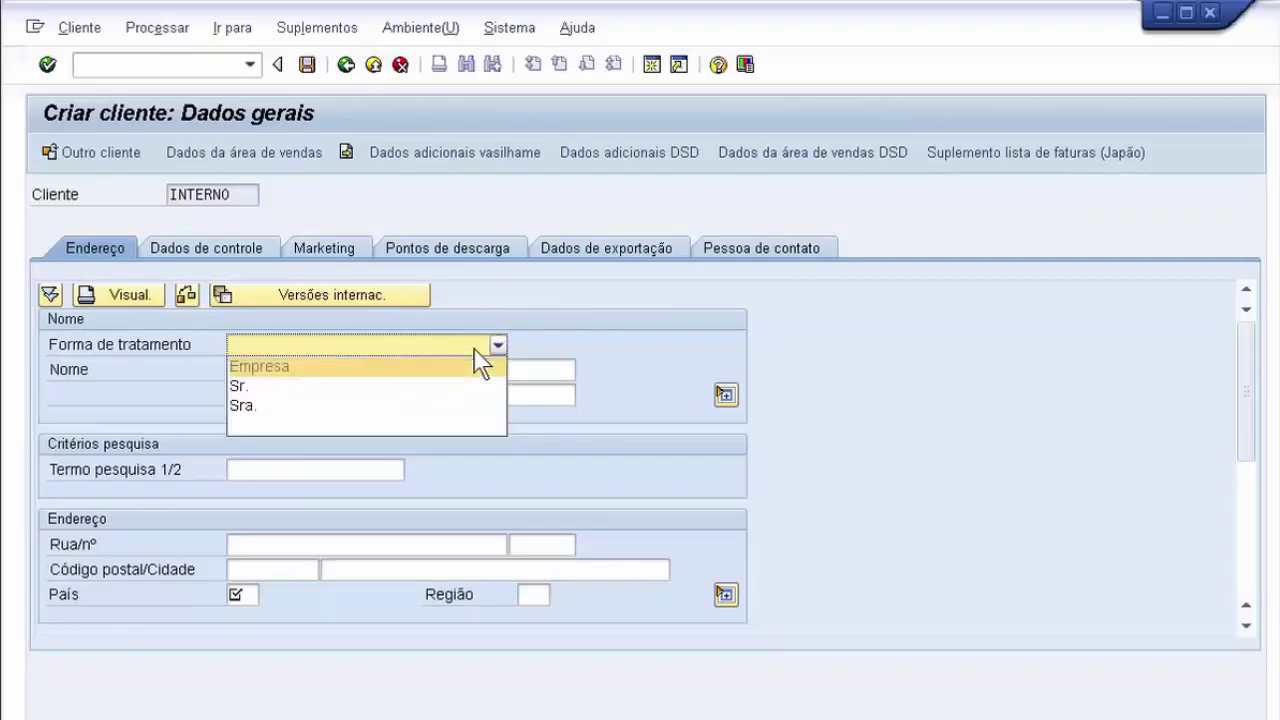
click(388, 367)
click(338, 372)
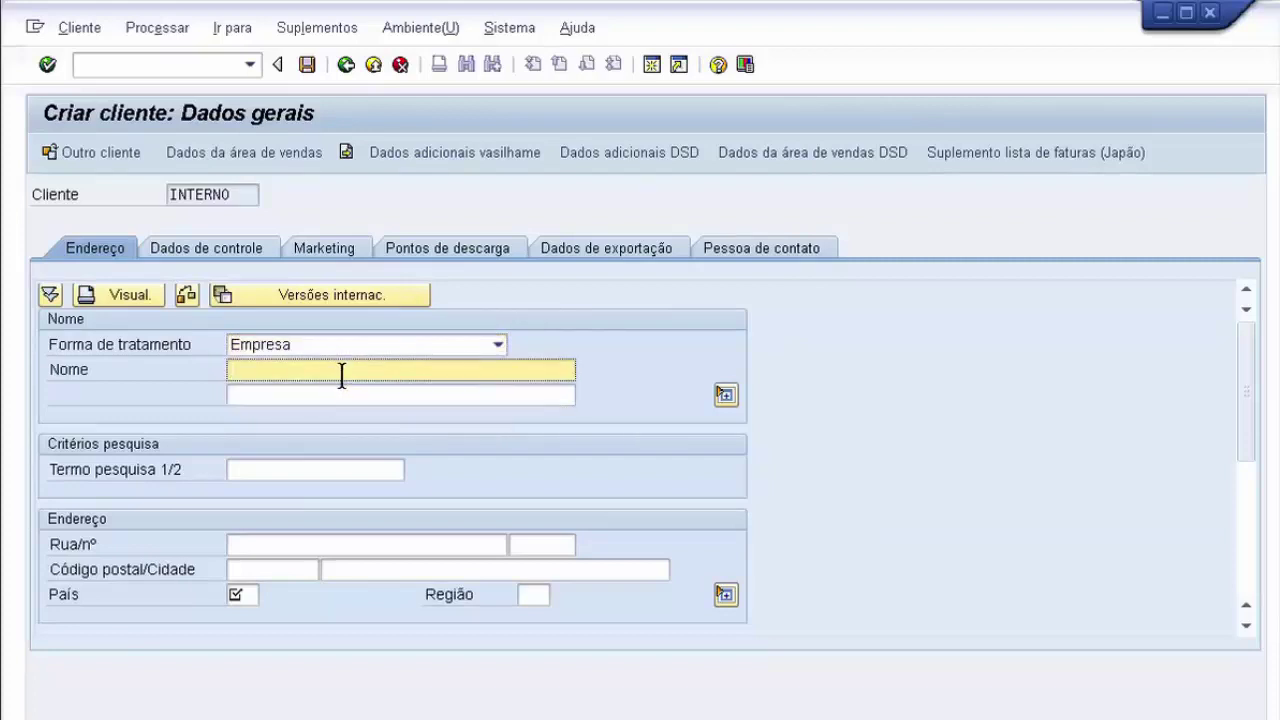
text(Empre)
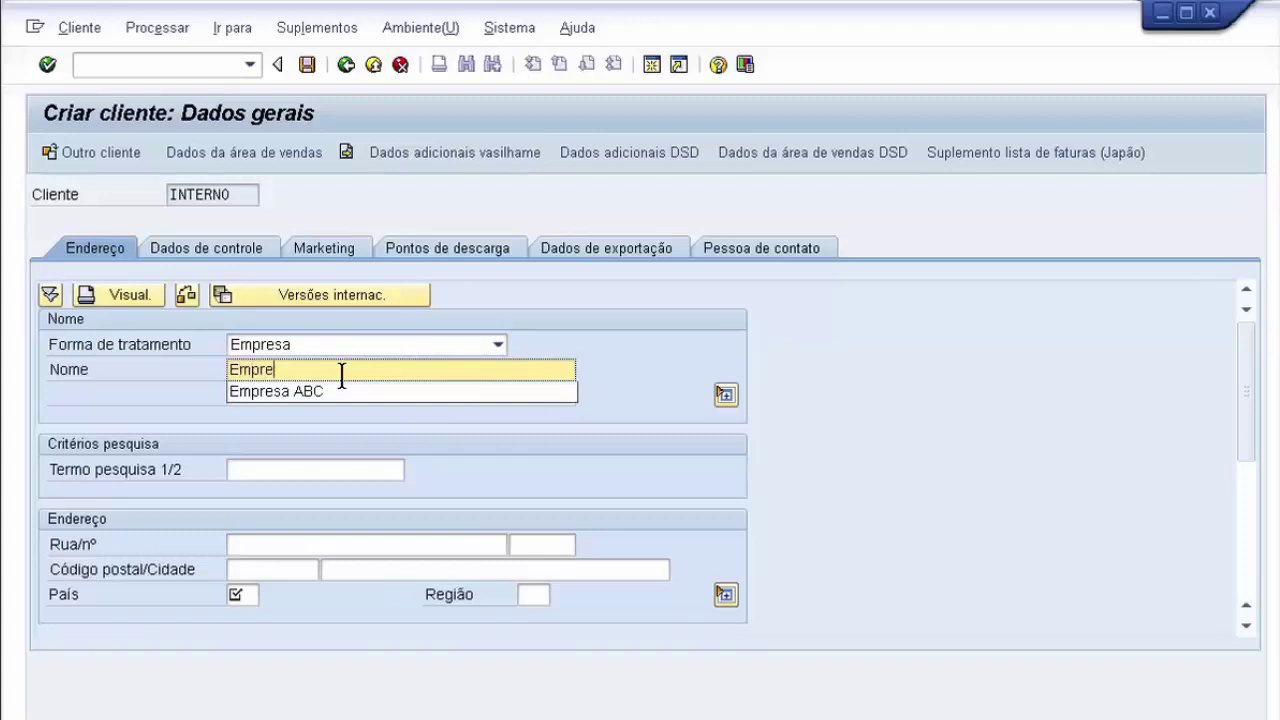
key(Down)
key(Tab)
Set the customer's search term to ABC.
click(353, 471)
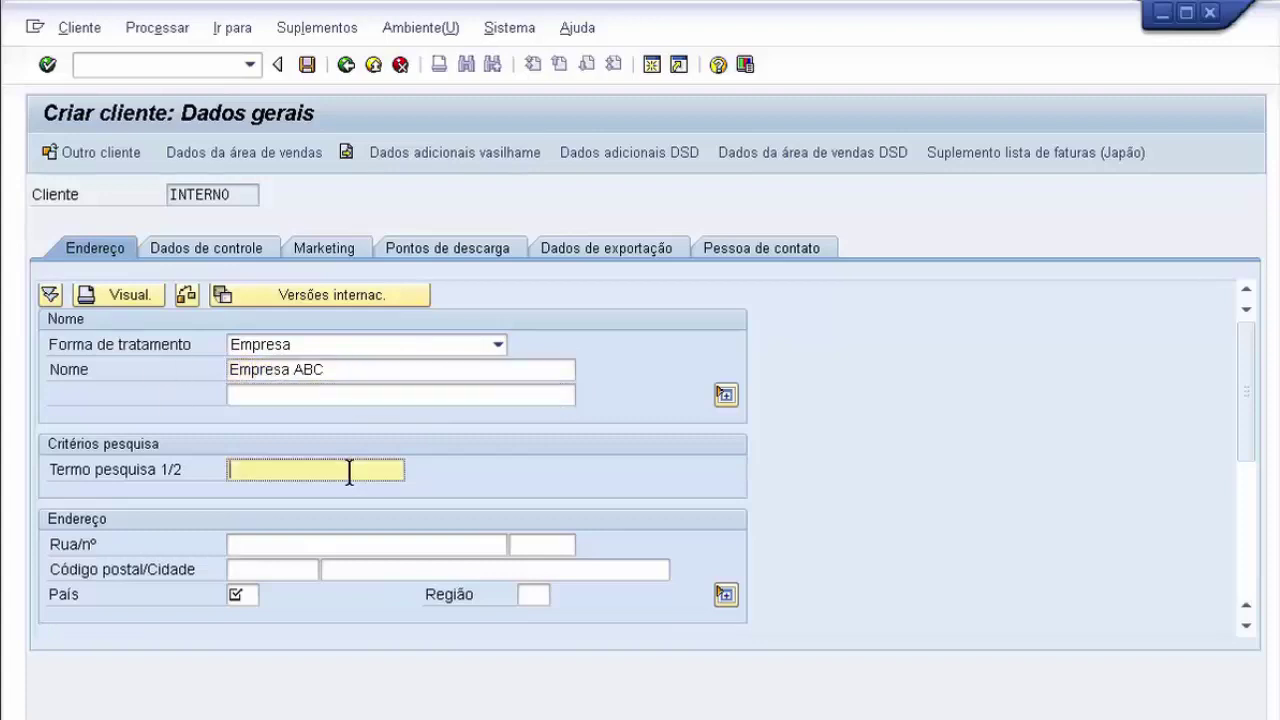
text(AB)
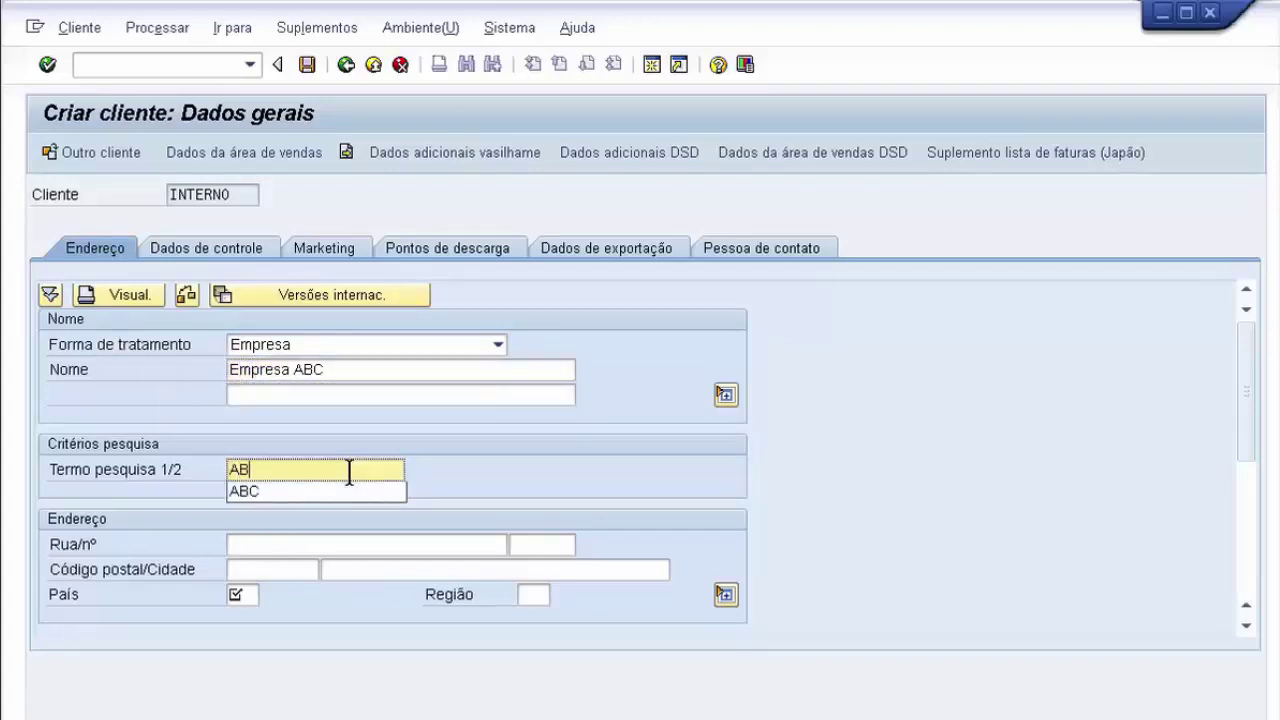
text(C)
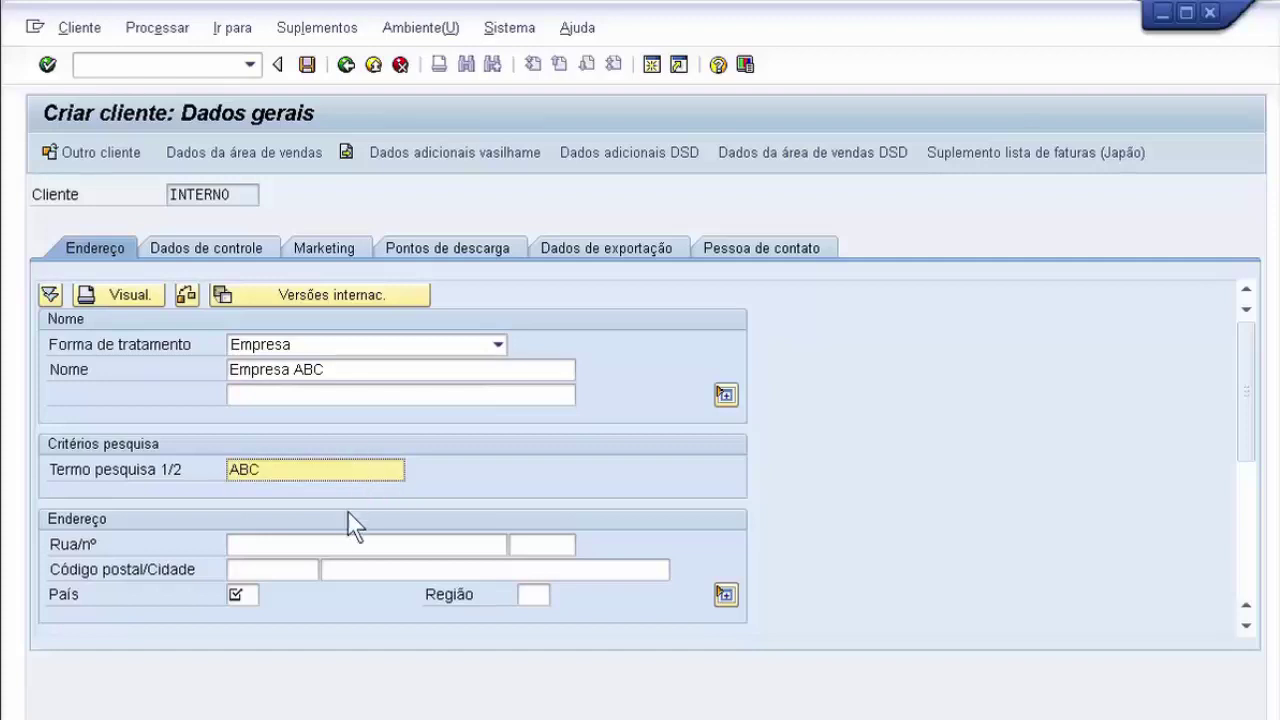
Fill in the customer's street, postal code and city in the address data.
click(340, 543)
text(Centro)
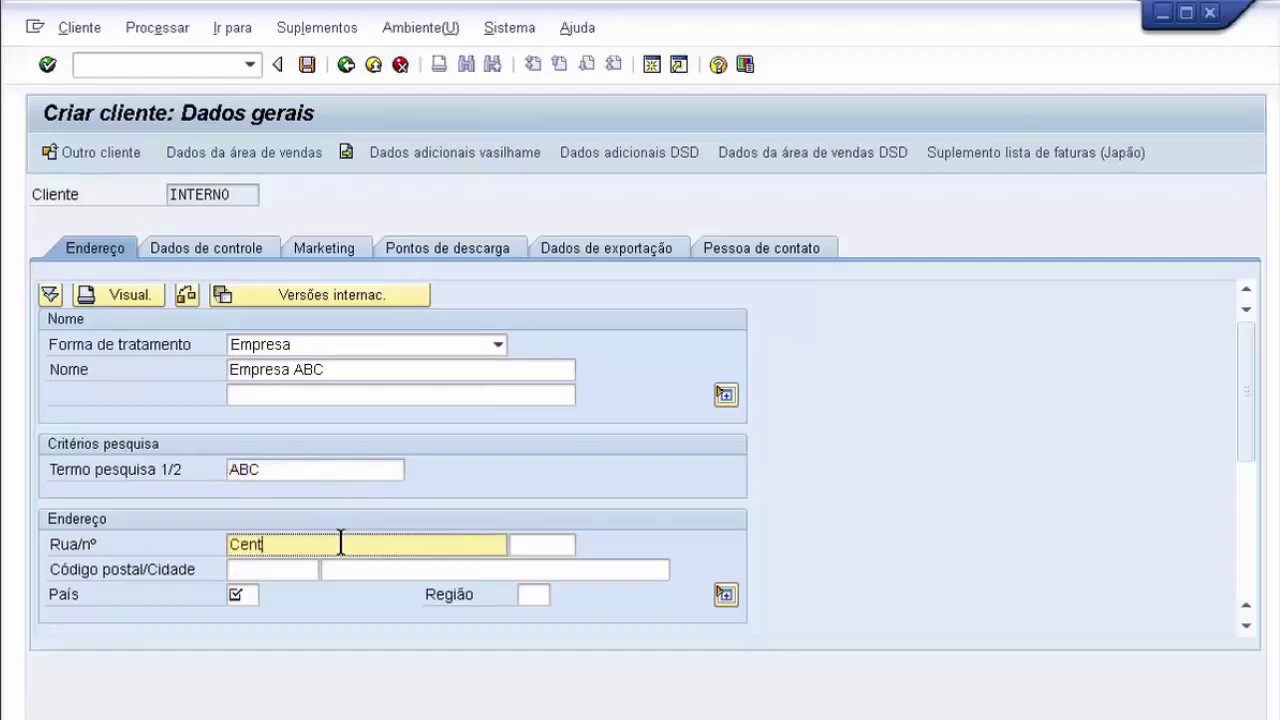
click(242, 569)
text(11)
click(268, 591)
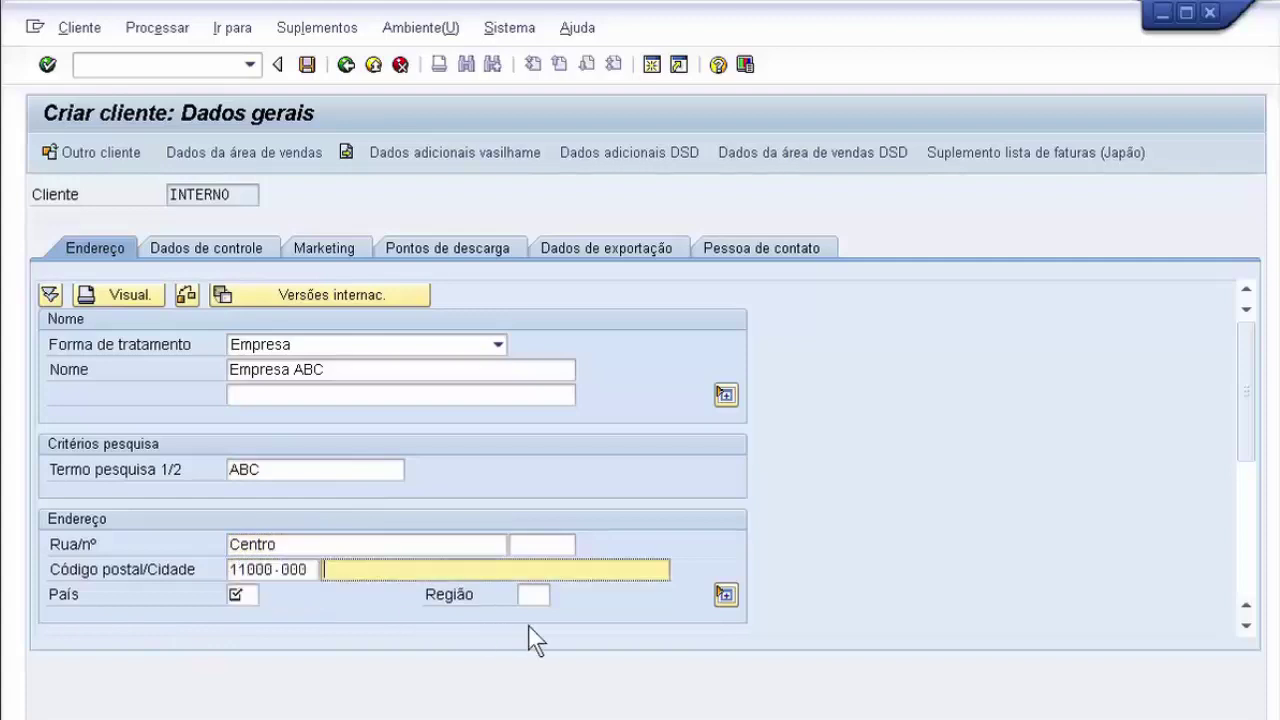
text(S)
key(Down)
key(Return)
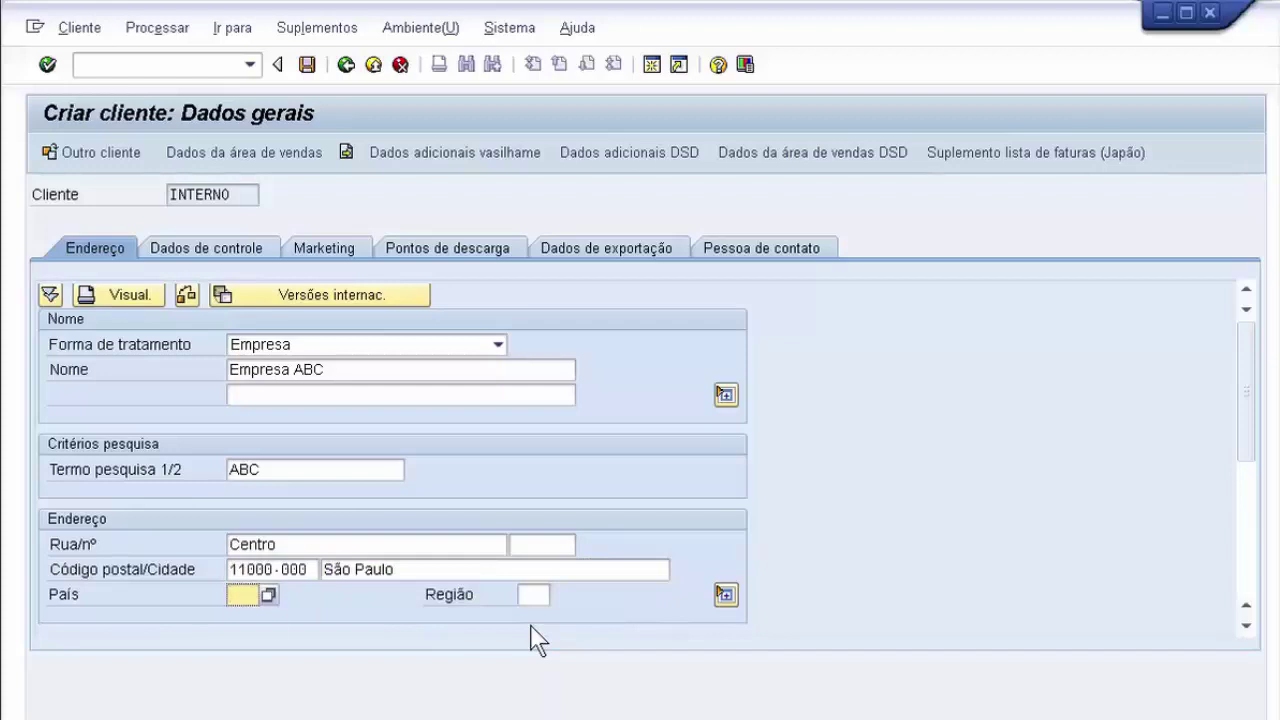
Set the address's country to BR and its region to SP.
text(BR)
click(545, 594)
text(SP)
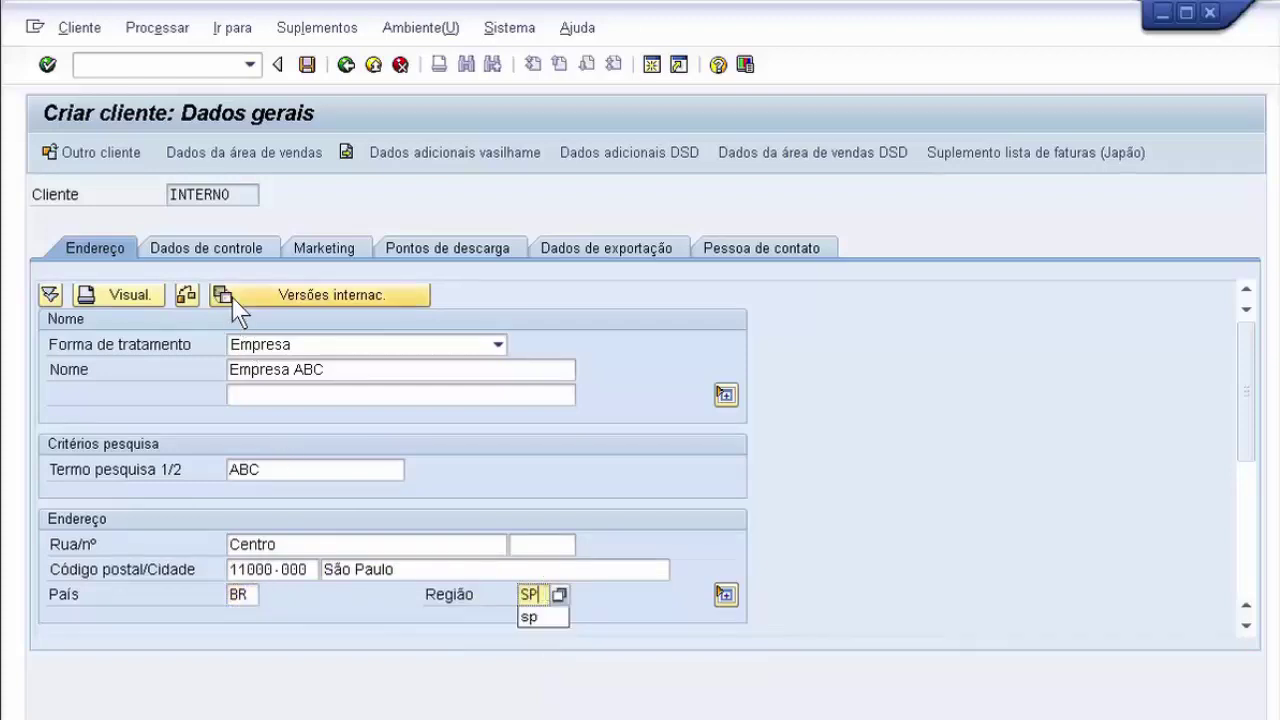
key(Escape)
Look at the customer's control data, in particular the first tax ID field.
click(230, 262)
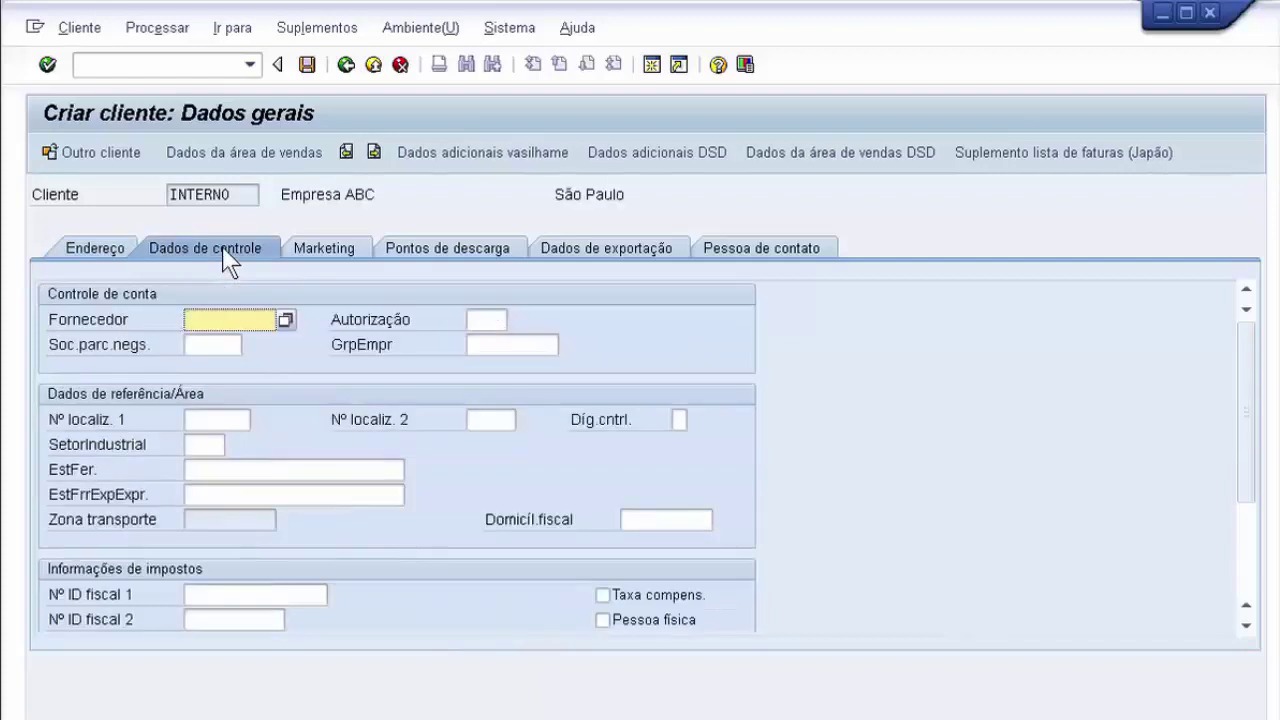
click(251, 594)
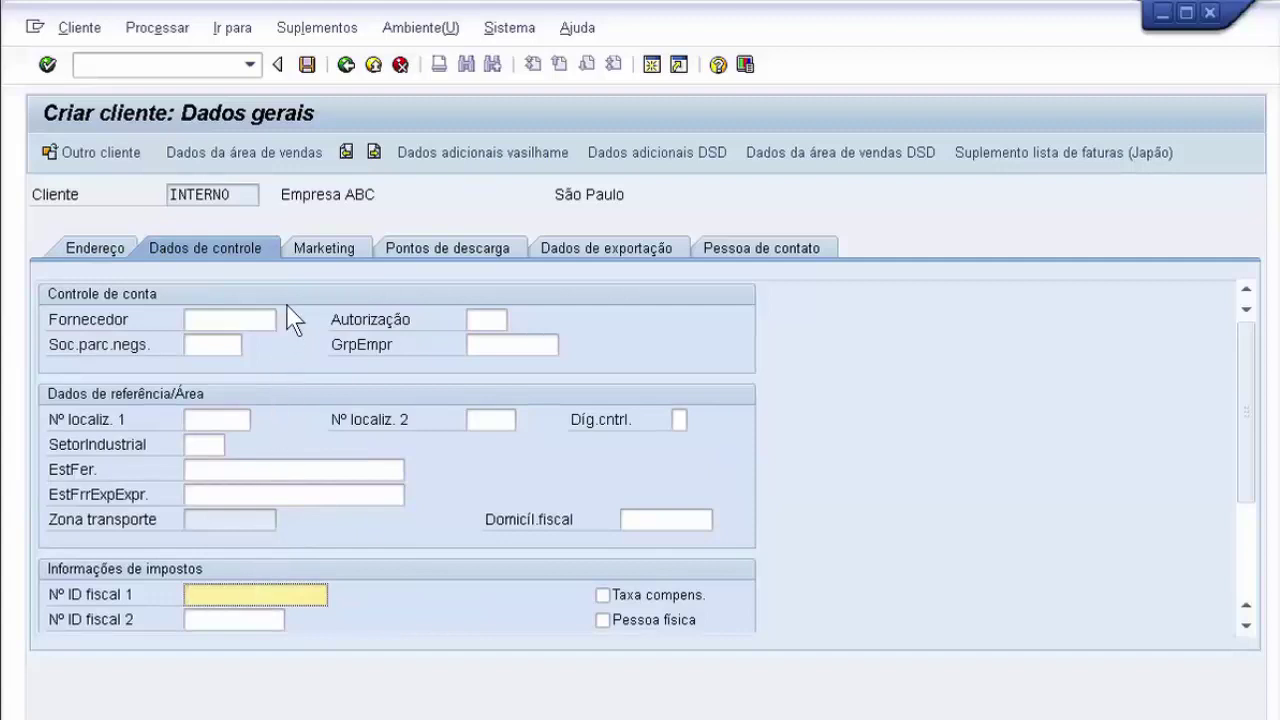
In the marketing data, set the customer class to 01 (Até 0,5 milhões) and the industry sector to CHEM.
click(325, 250)
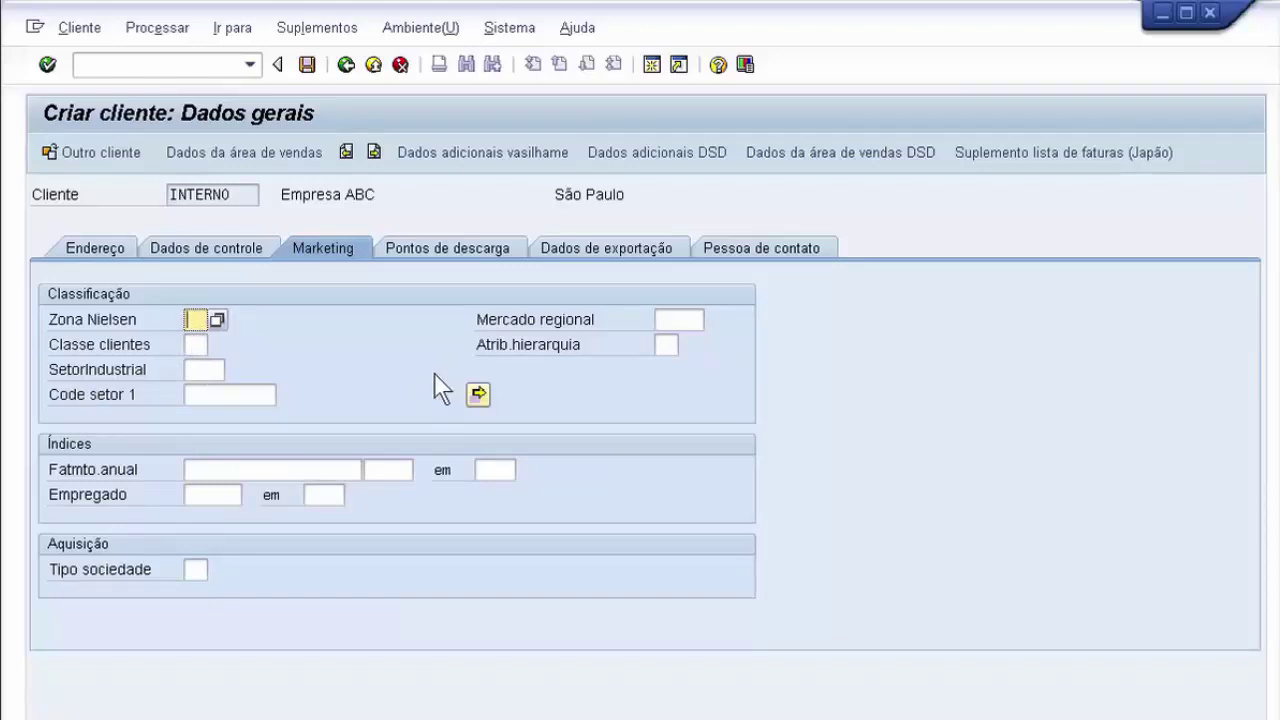
click(200, 344)
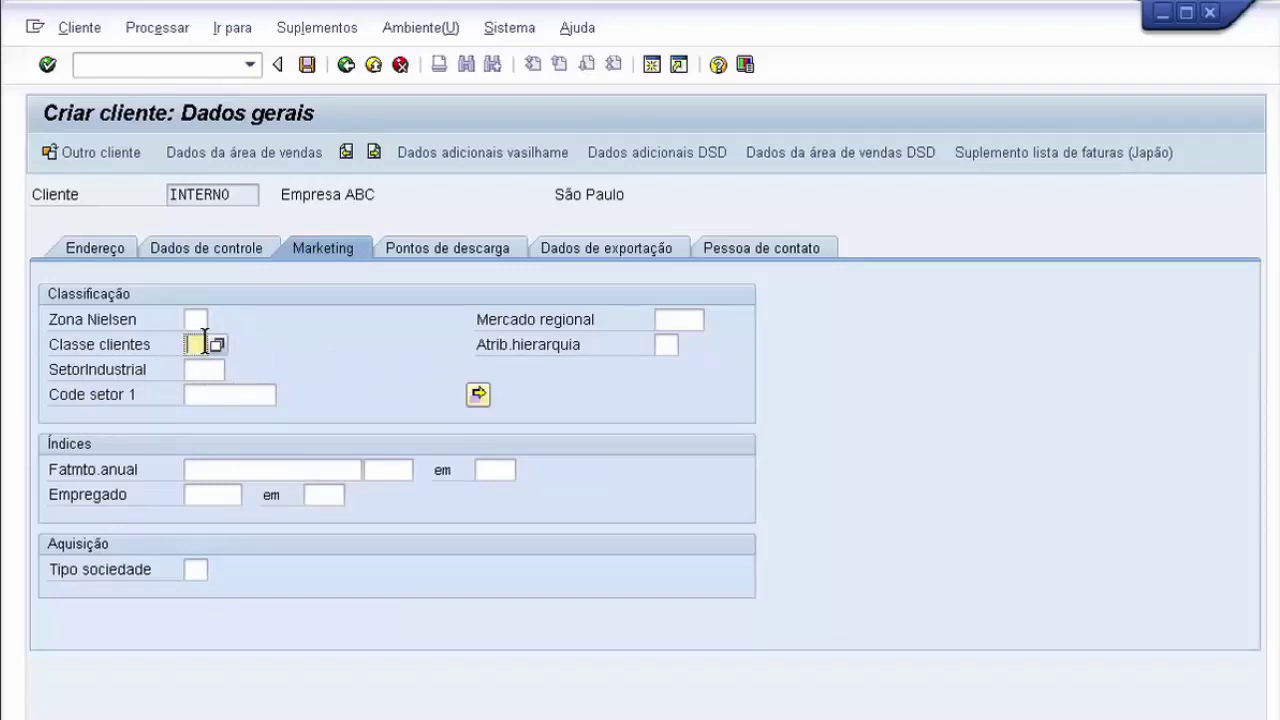
click(217, 345)
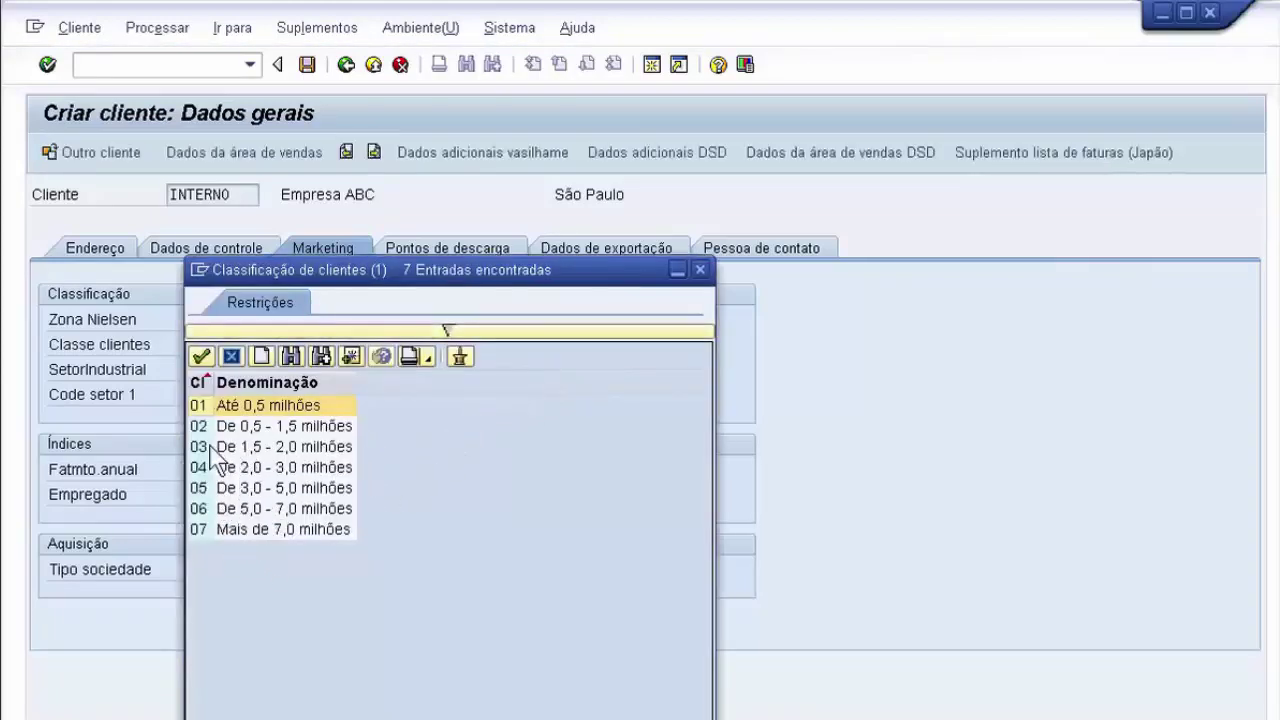
click(229, 436)
click(270, 452)
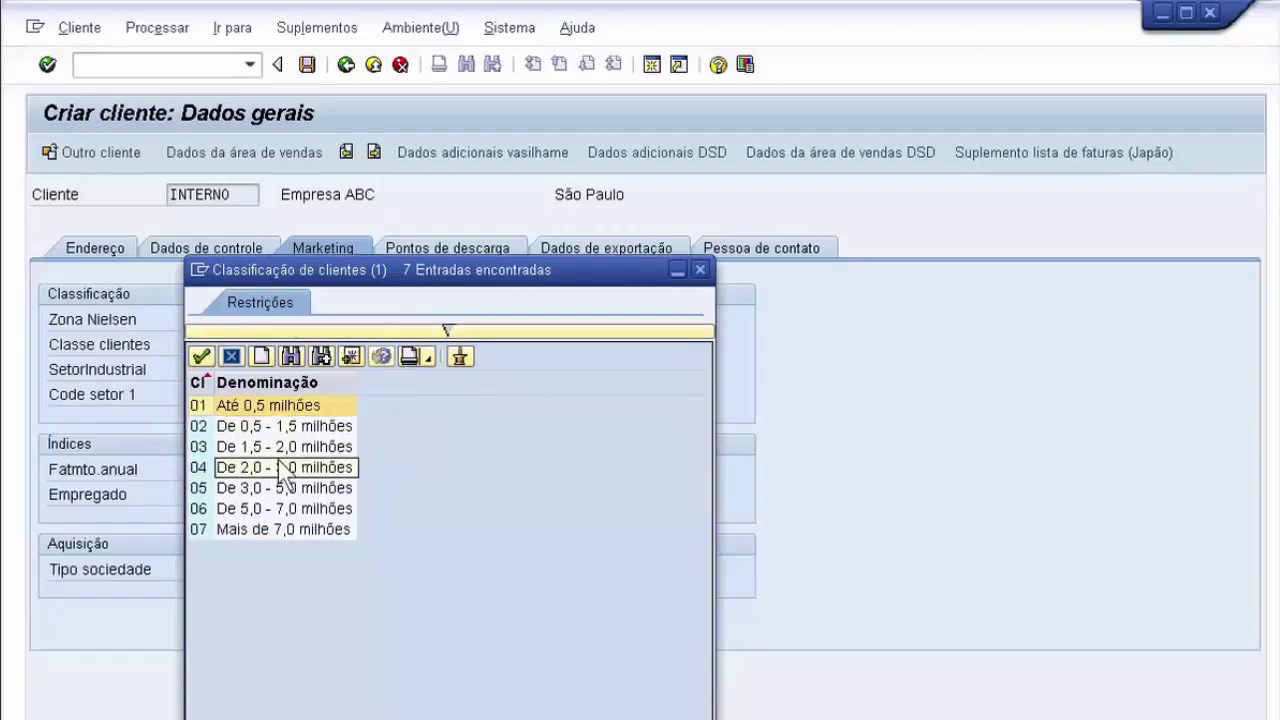
double_click(305, 408)
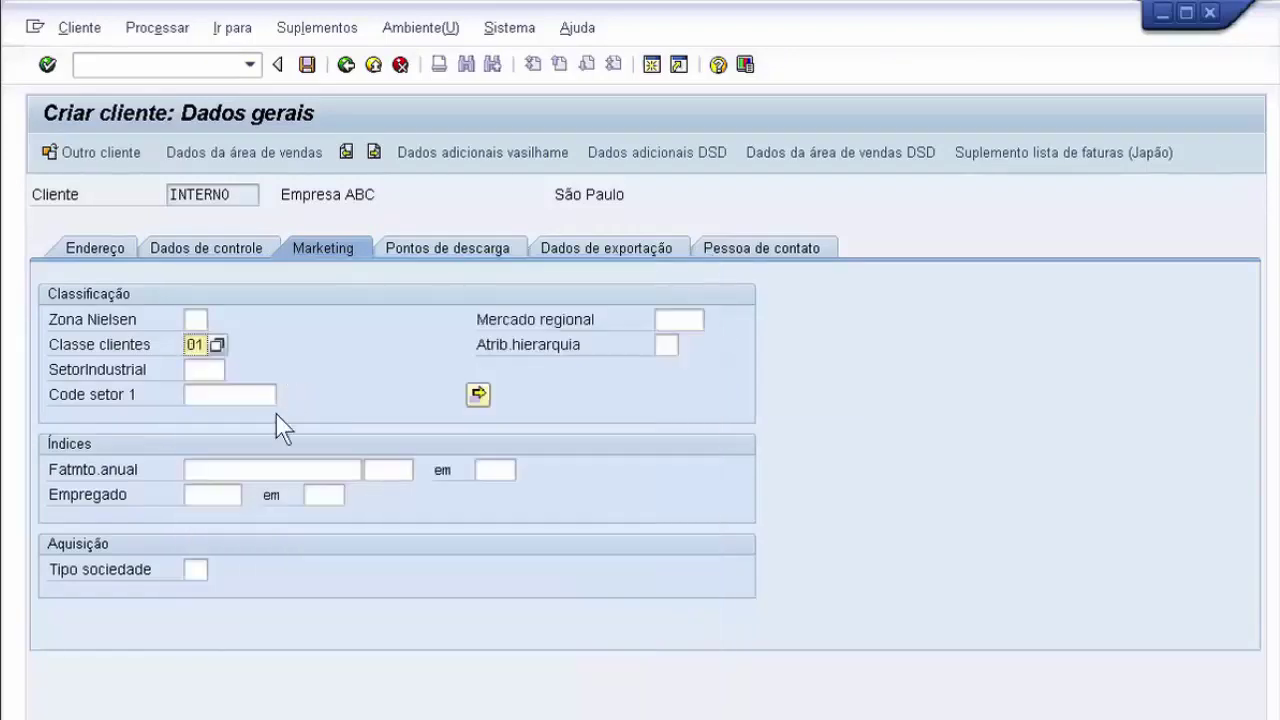
click(215, 369)
click(234, 370)
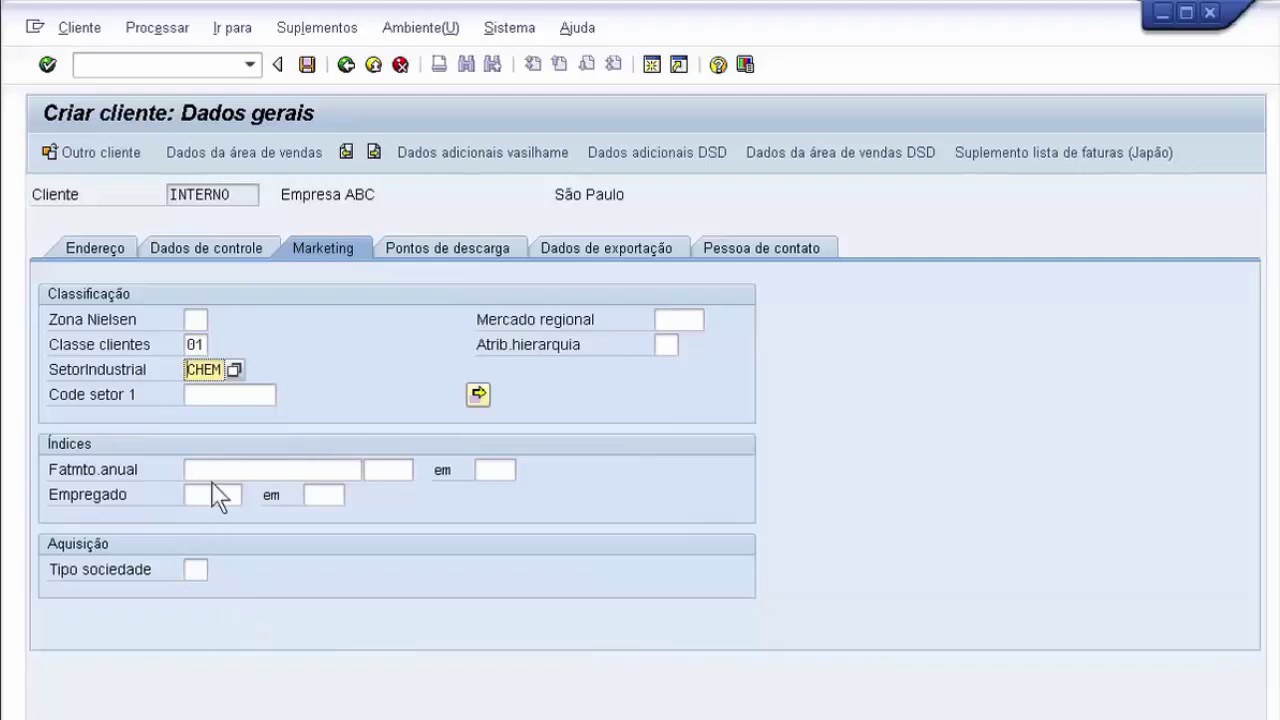
Enter annual revenue of 120000000 in currency BRL for the year 2015.
click(214, 469)
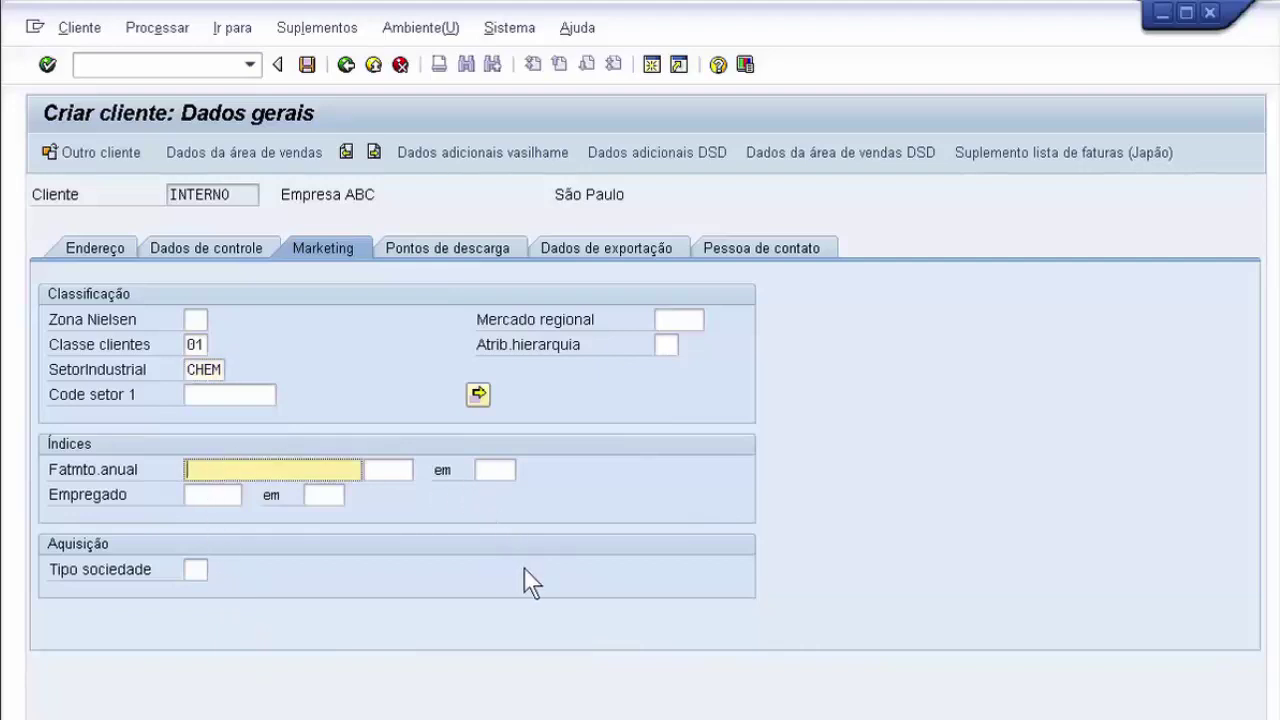
text(120000000)
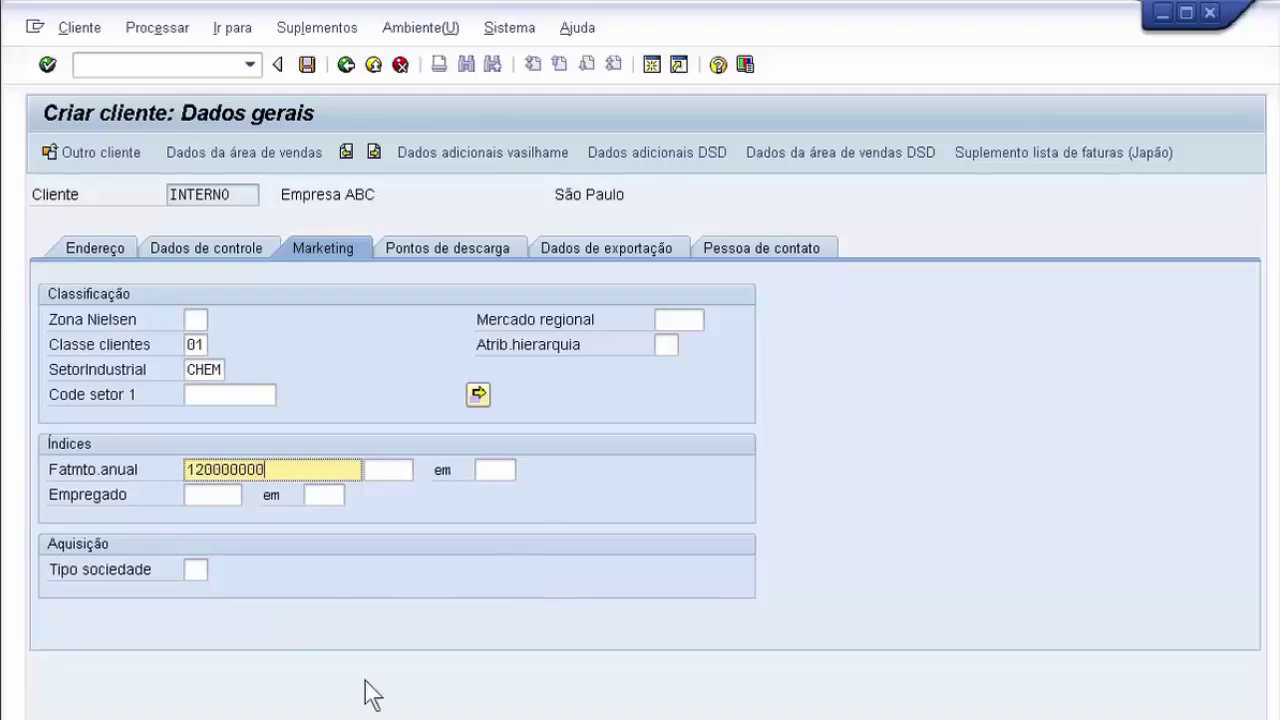
click(370, 466)
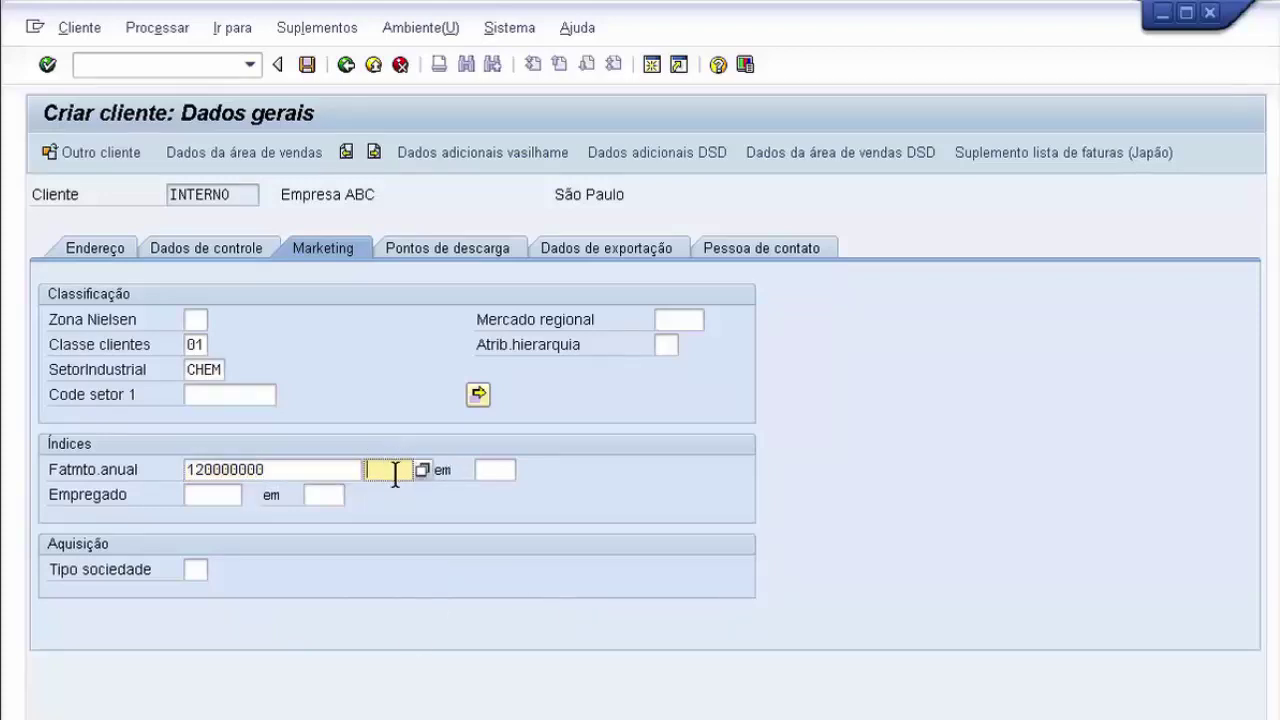
text(US)
key(BackSpace)
key(BackSpace)
text(BRL)
click(497, 469)
text(2015)
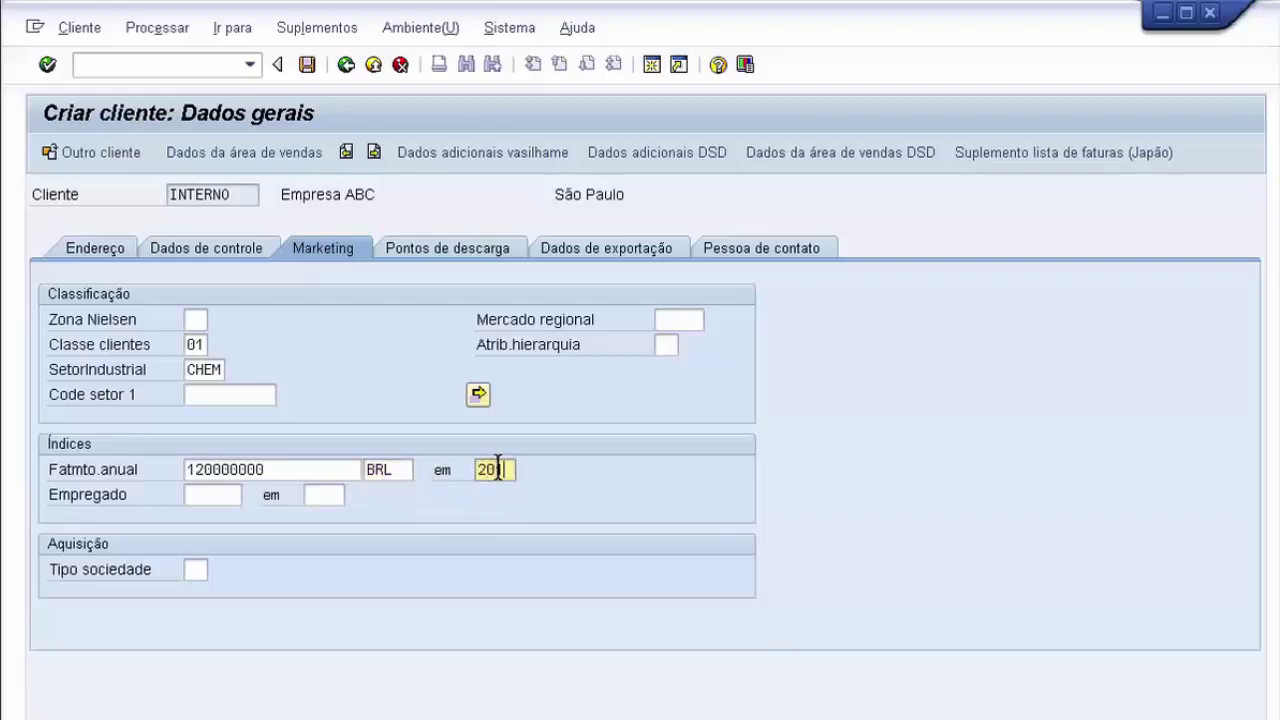
Enter 25000 employees for the year 2015.
click(199, 495)
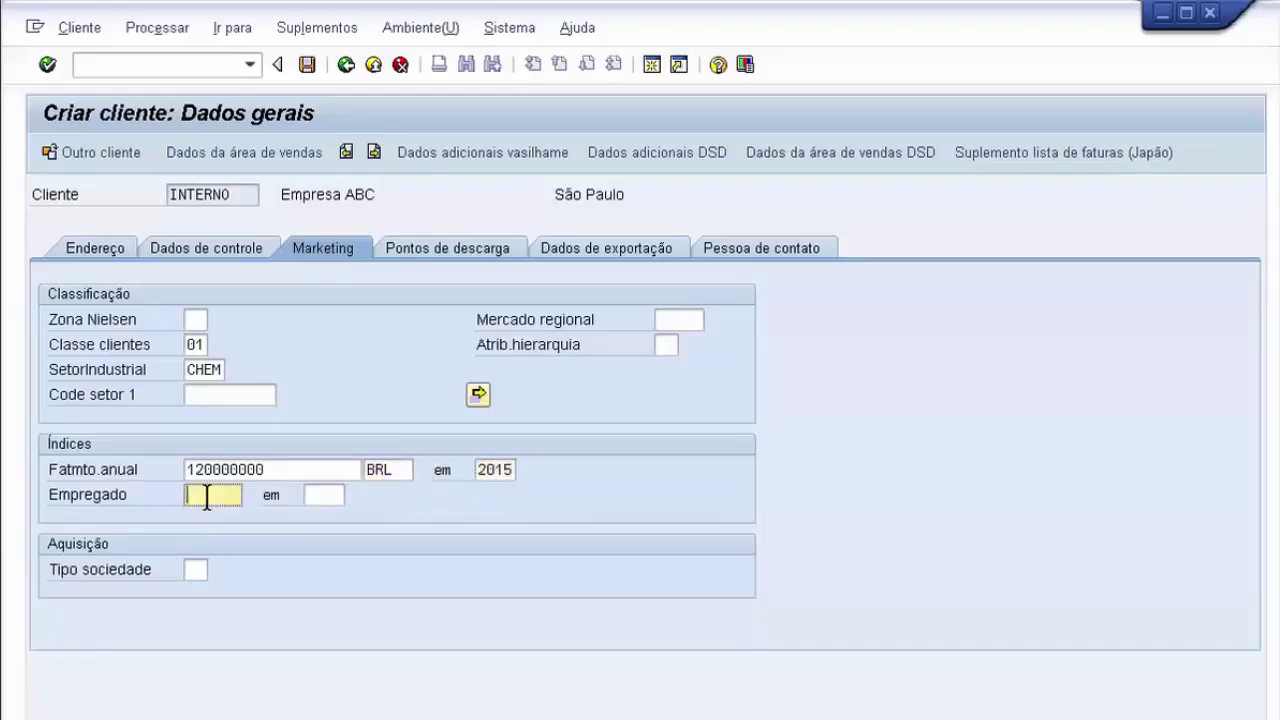
text(25000)
click(325, 495)
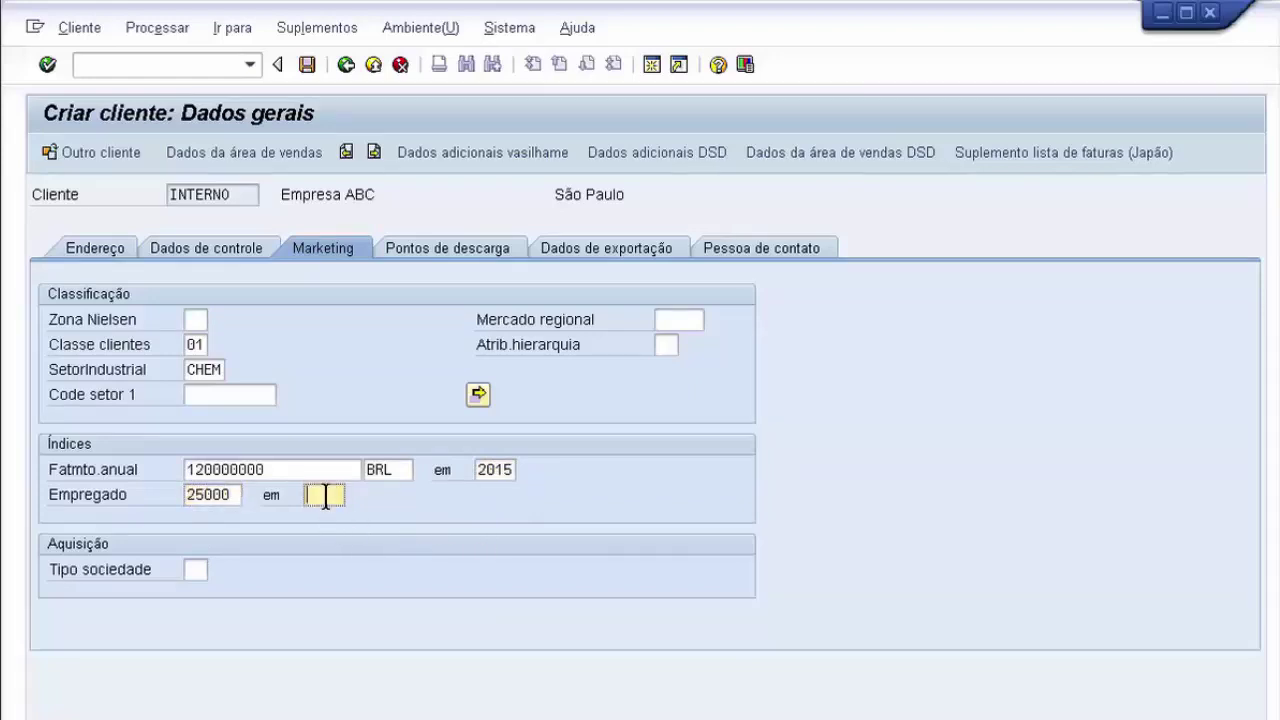
text(2015)
In the marketing data, set the company type (Tipo sociedade) to 01 (SA) from the list of possible values.
click(193, 569)
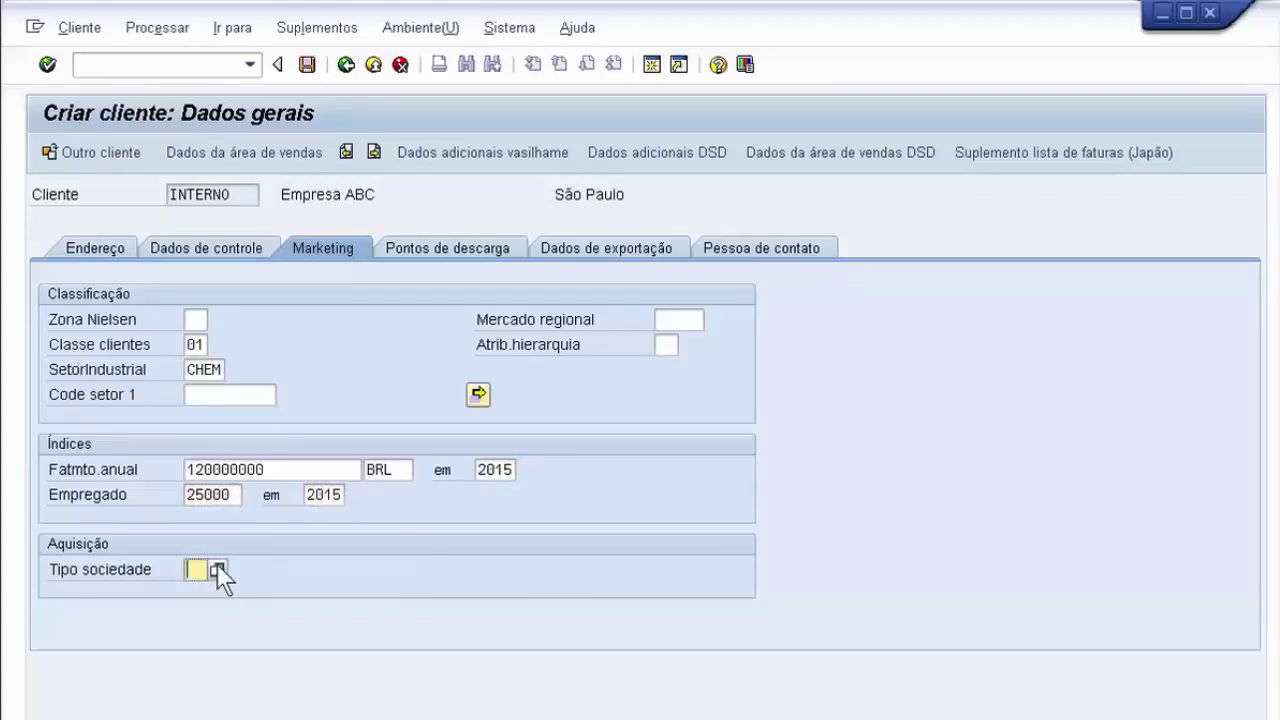
click(214, 570)
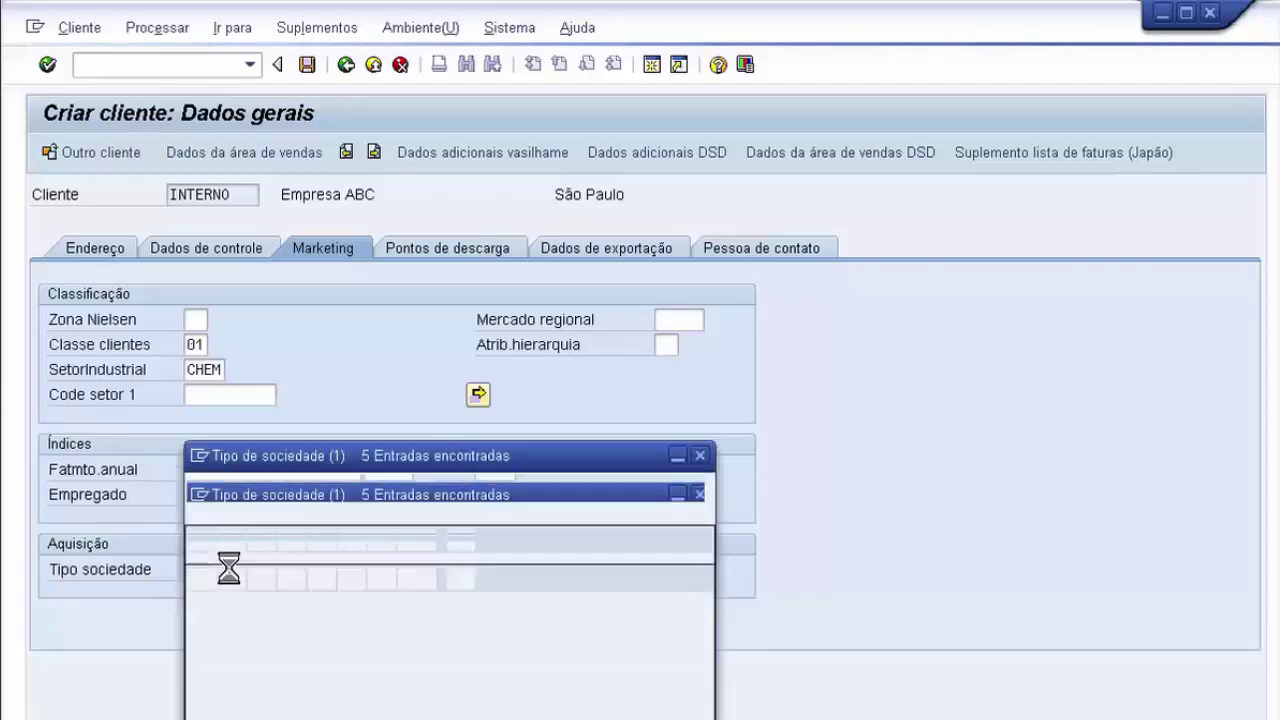
drag(452, 462, 593, 364)
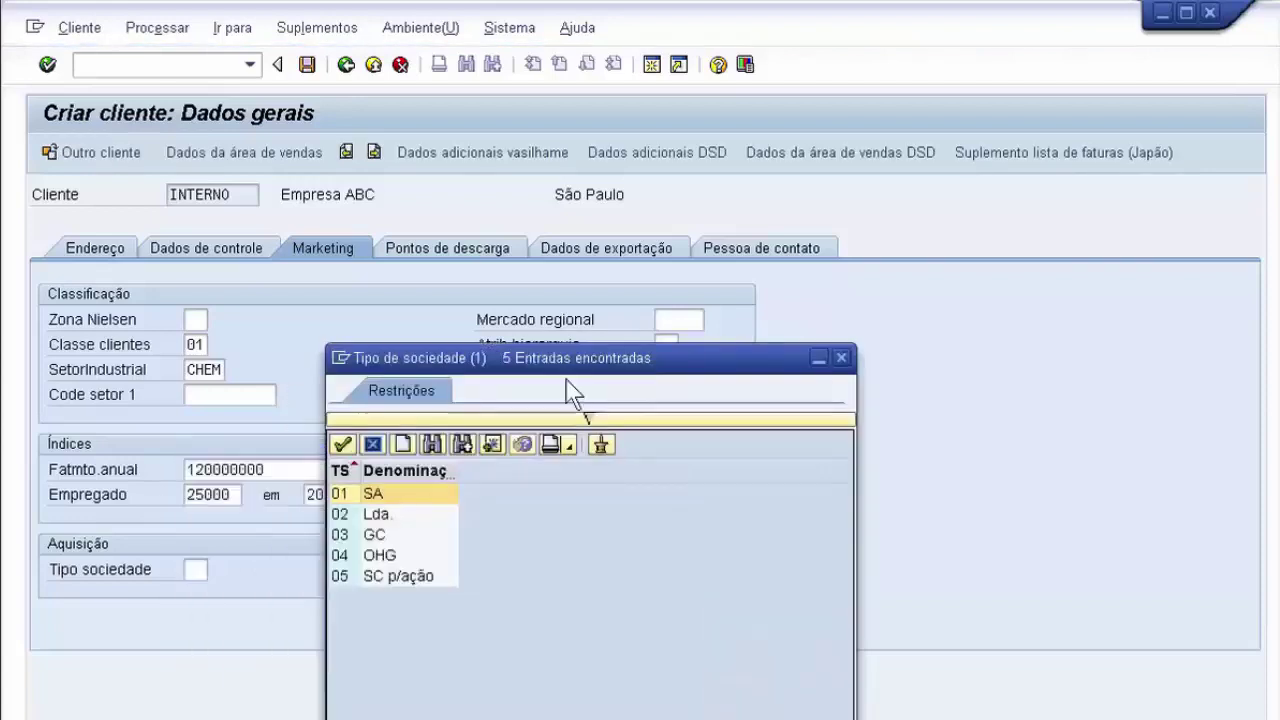
click(405, 495)
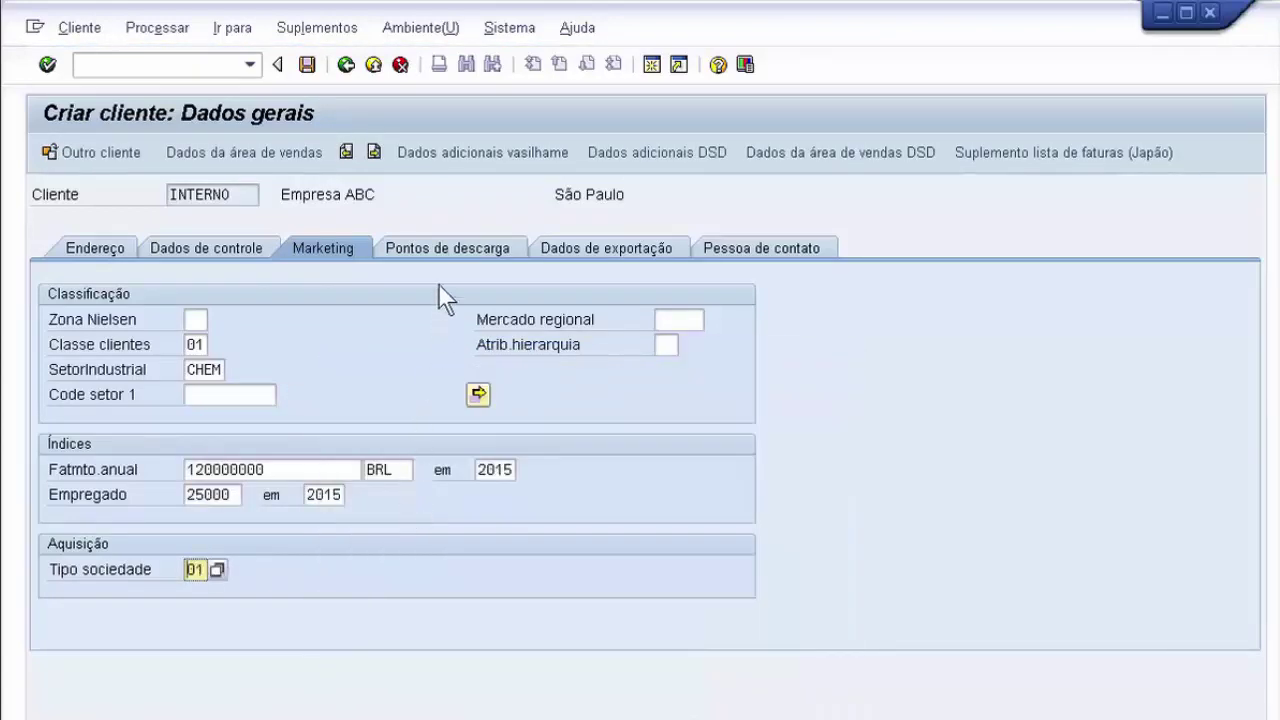
Add the unloading point Fábrica Campinas, mark it as default and widen the calendar key column.
click(454, 250)
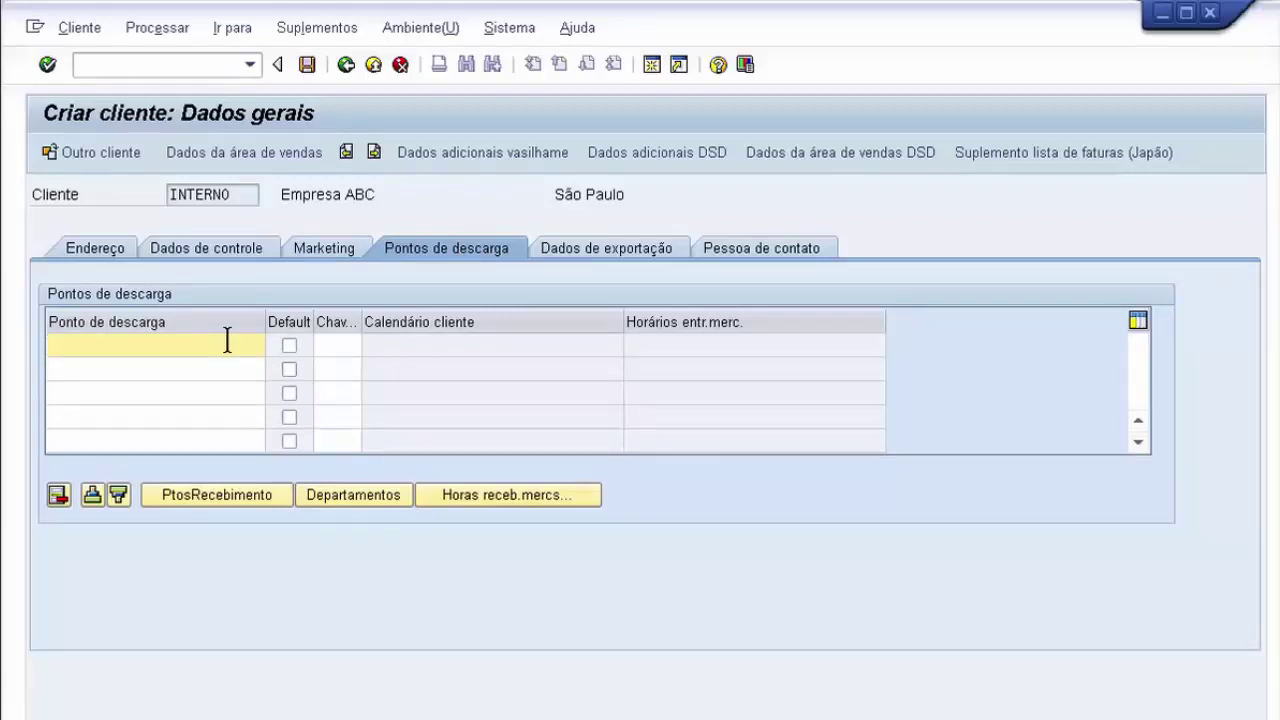
text(Fábrica Campinas)
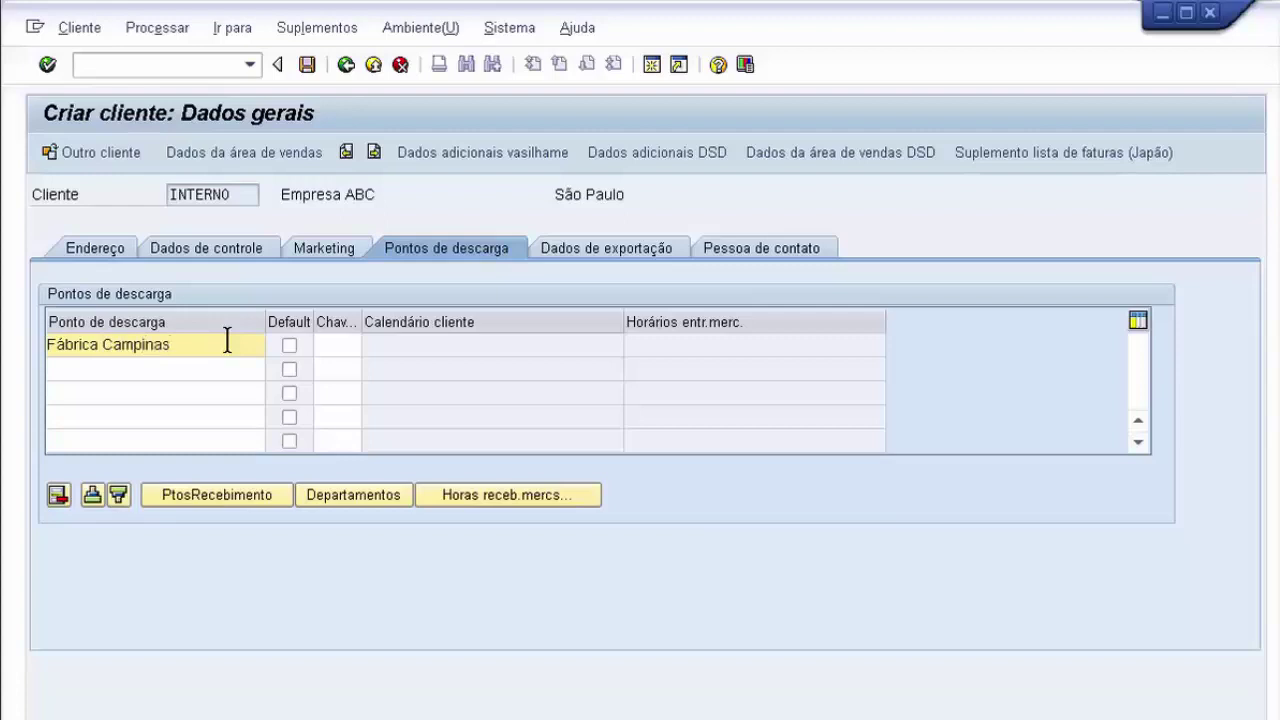
click(217, 495)
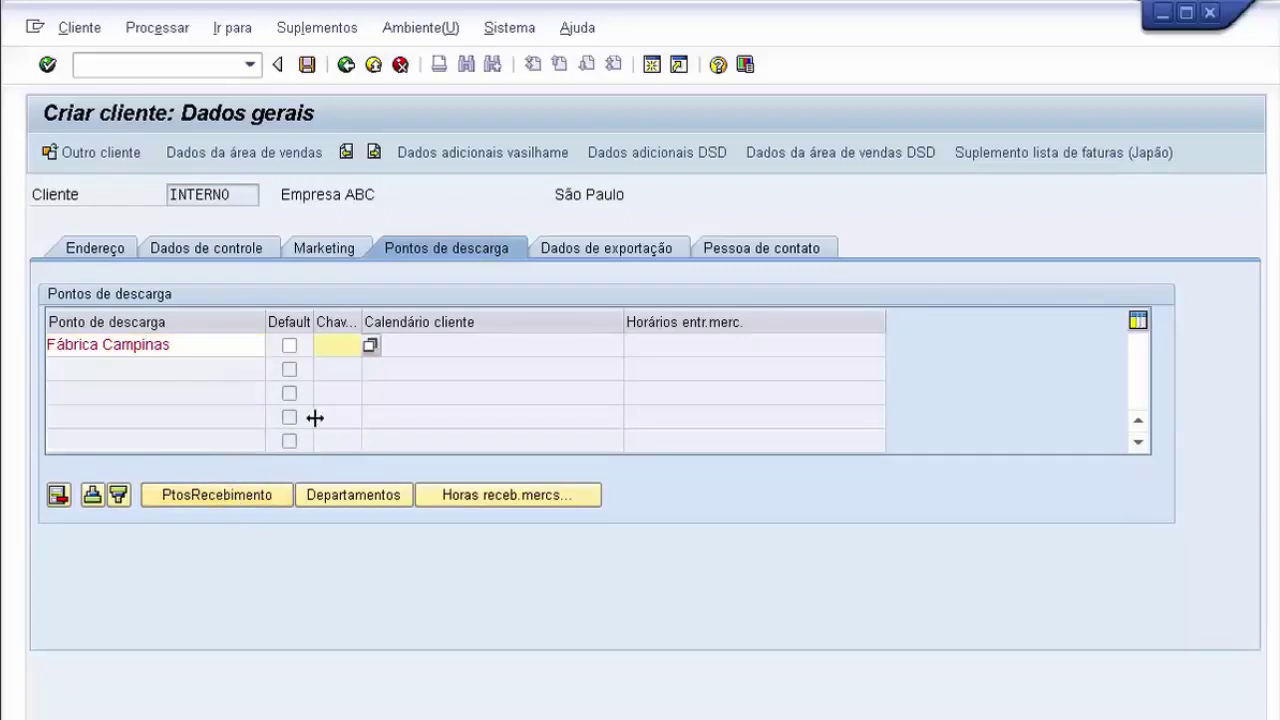
click(289, 345)
click(322, 345)
drag(362, 318, 439, 318)
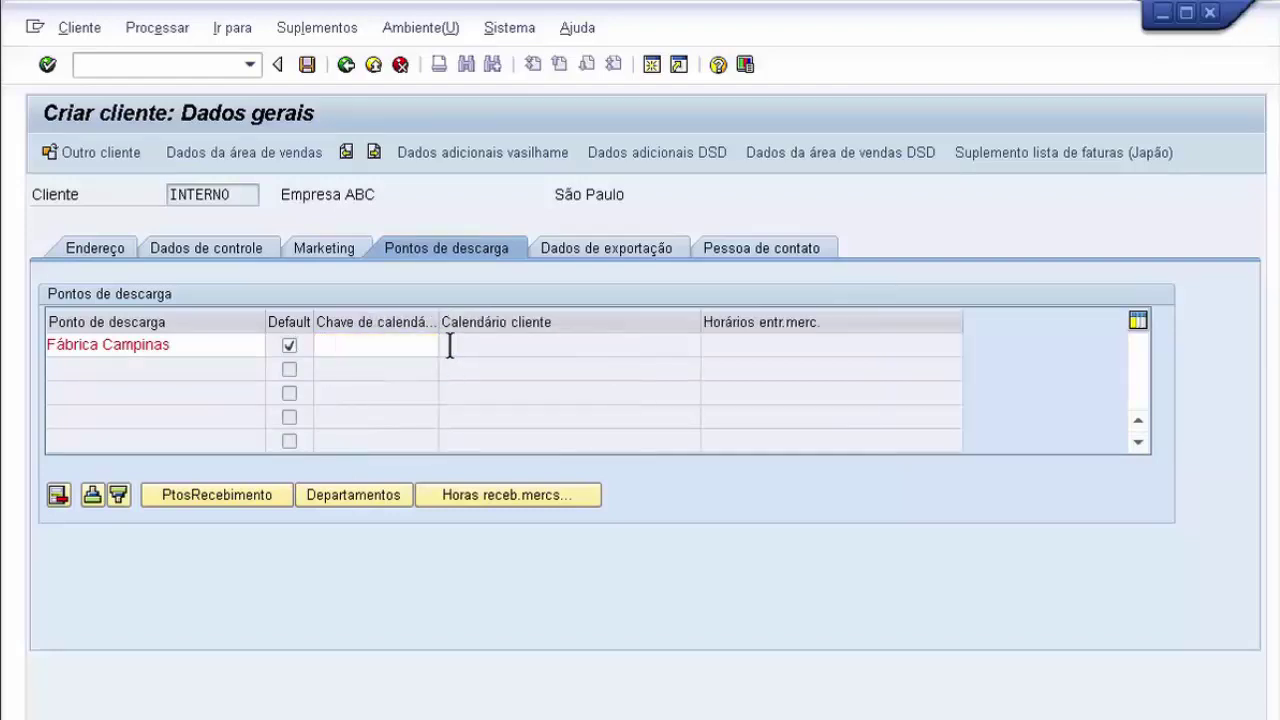
Look through the customer factory calendars available as calendar key for the unloading point, without choosing one.
key(F4)
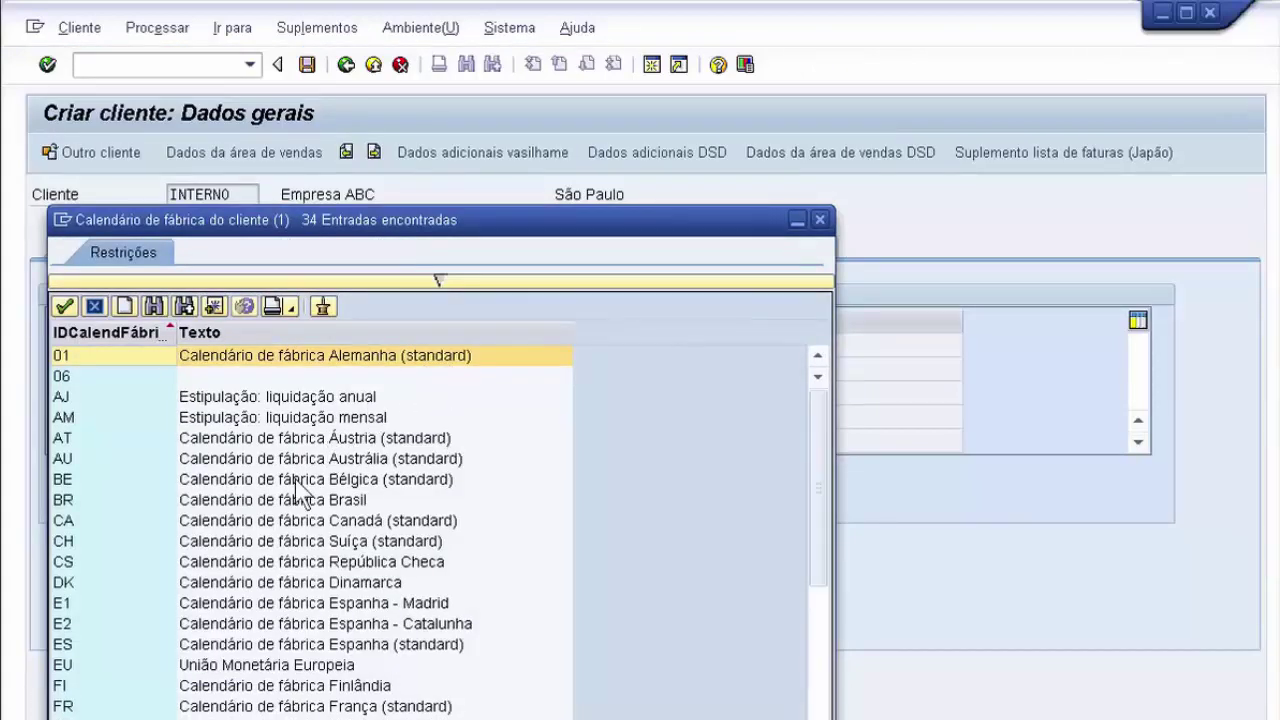
drag(535, 224, 684, 138)
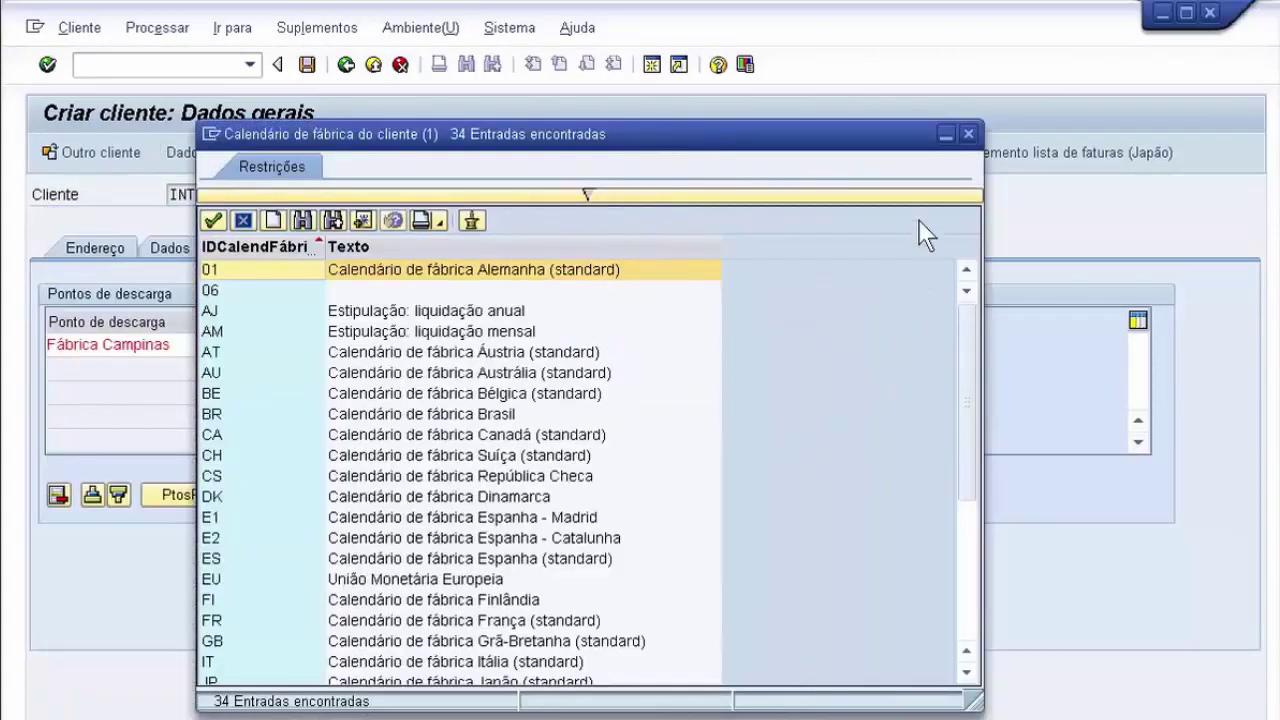
click(968, 133)
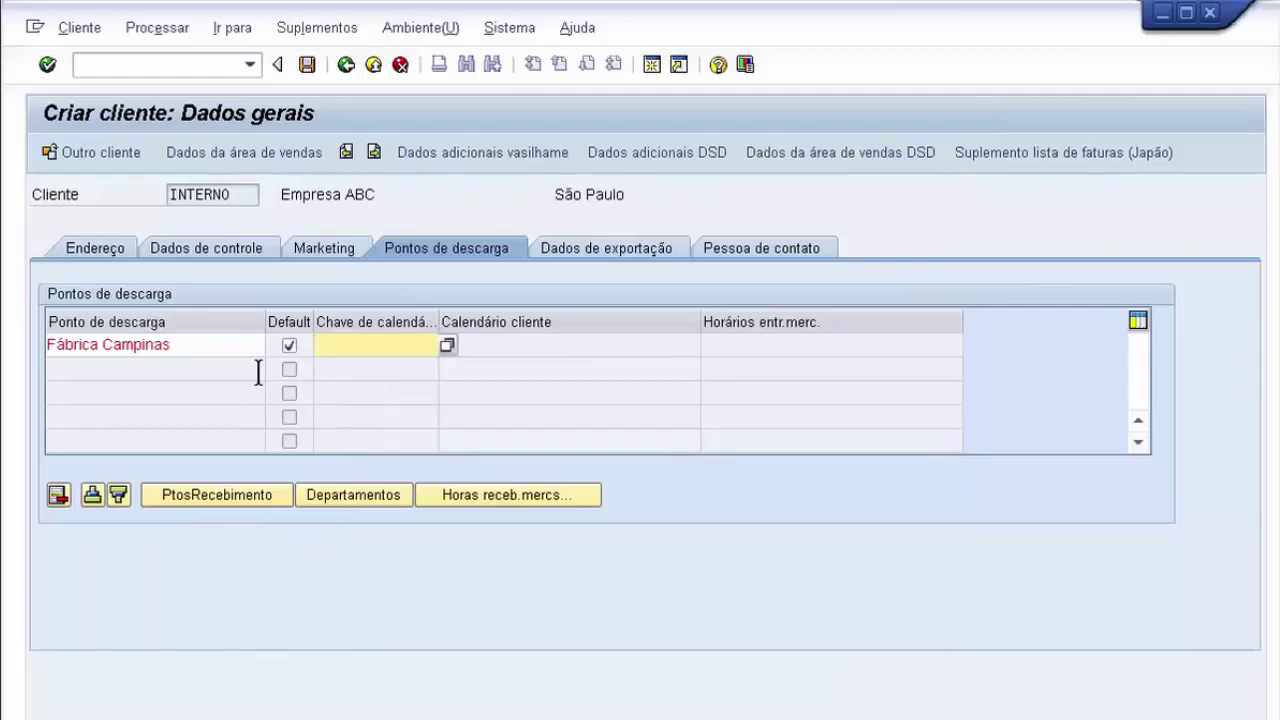
Remove the default flag from the unloading point Fábrica Campinas and delete its name.
click(288, 346)
click(194, 354)
double_click(184, 354)
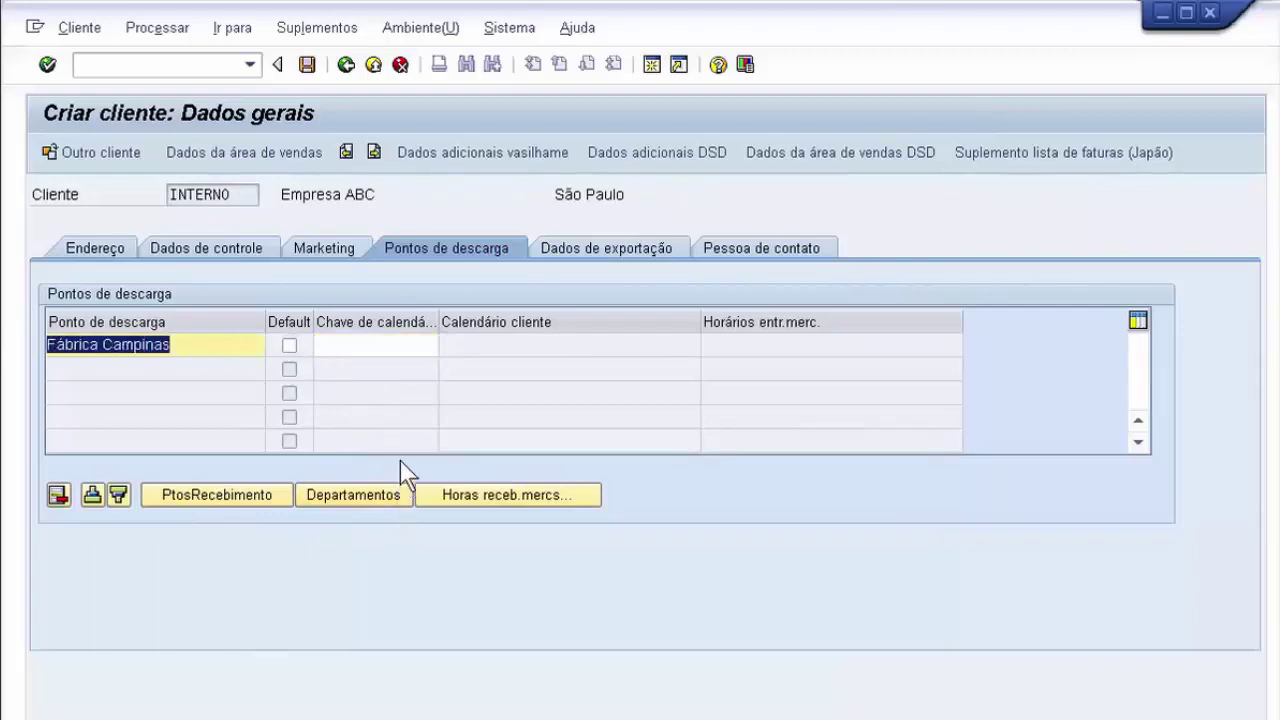
click(240, 494)
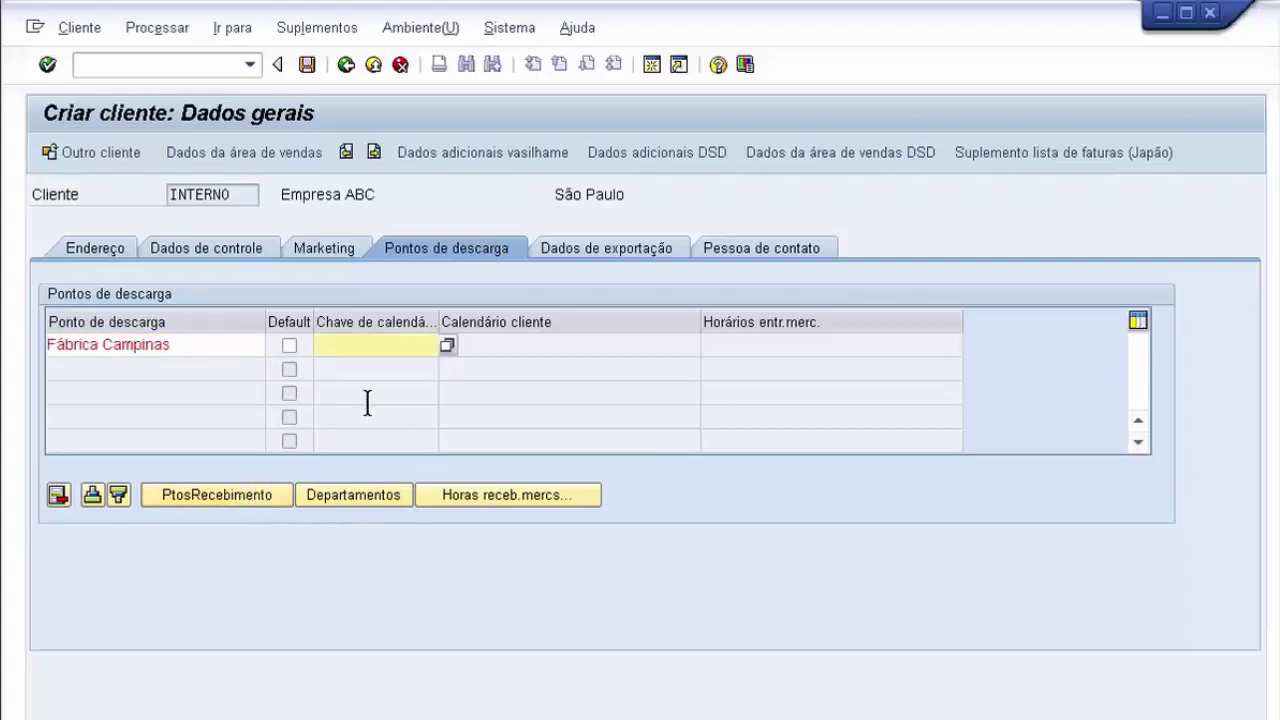
click(189, 349)
double_click(189, 349)
key(Delete)
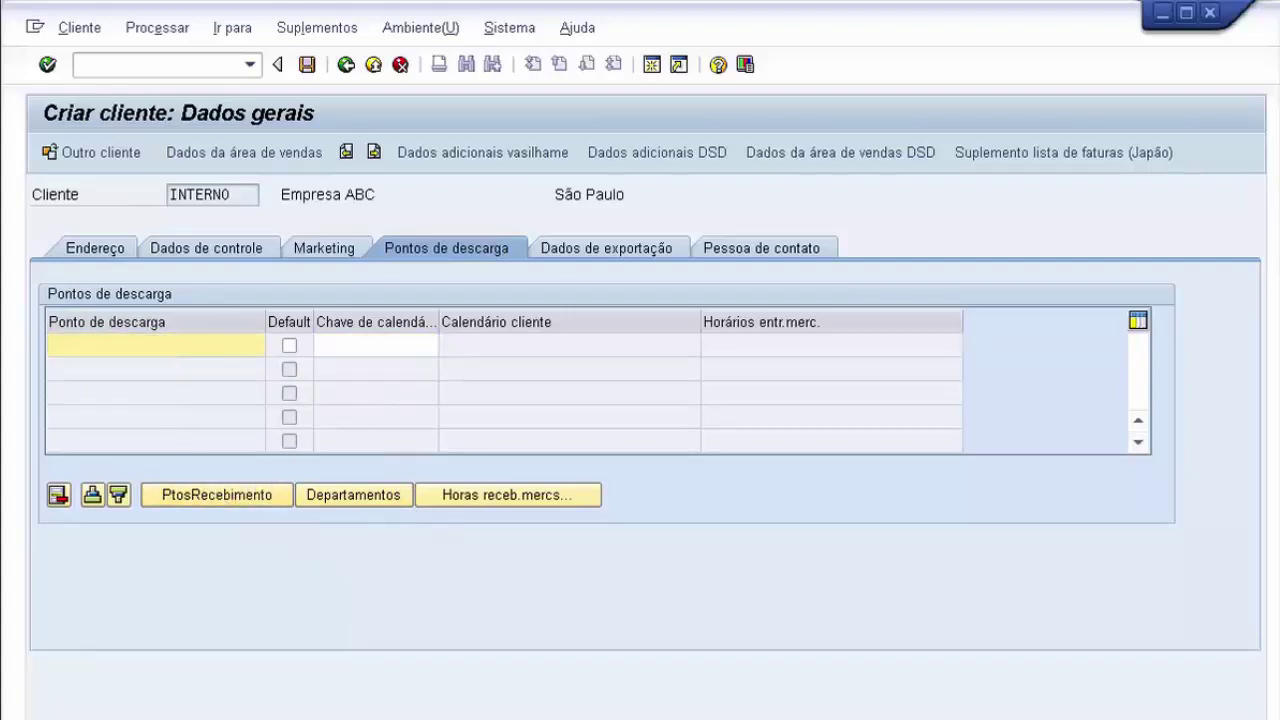
Enter Fábrica Campinas as the first entry in the customer's receiving points (PtosRecebimento).
click(240, 496)
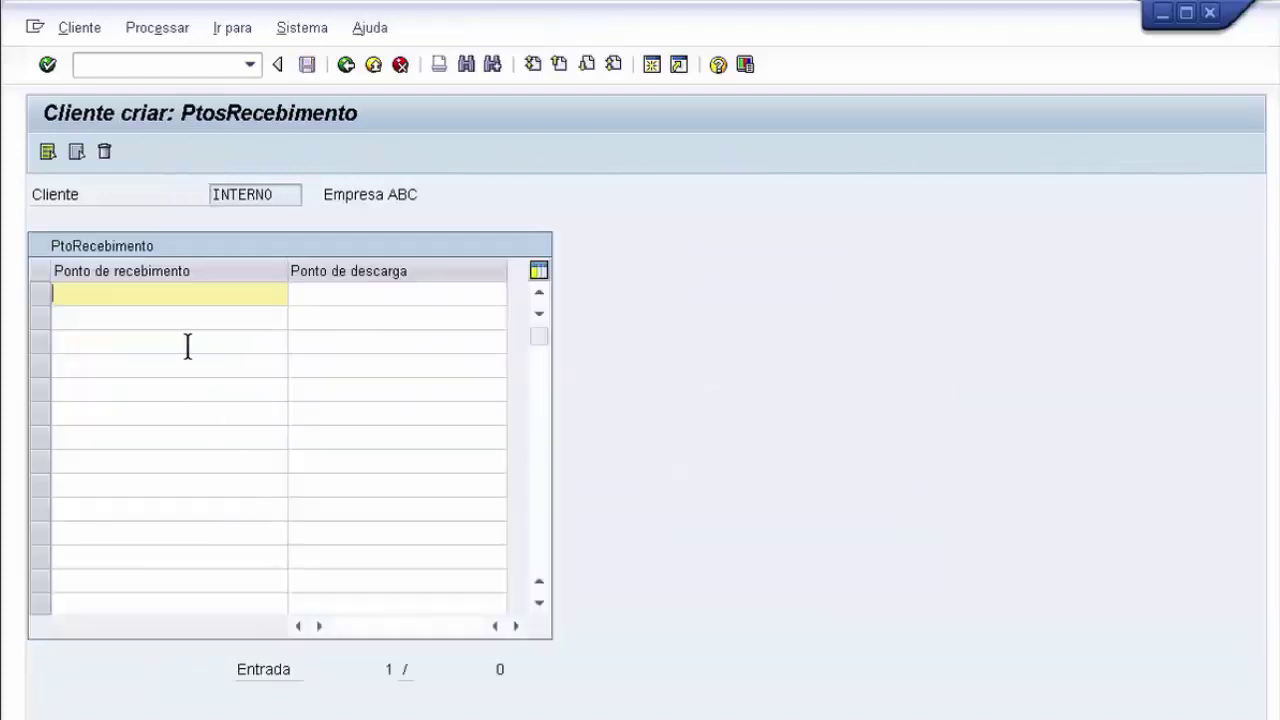
click(184, 308)
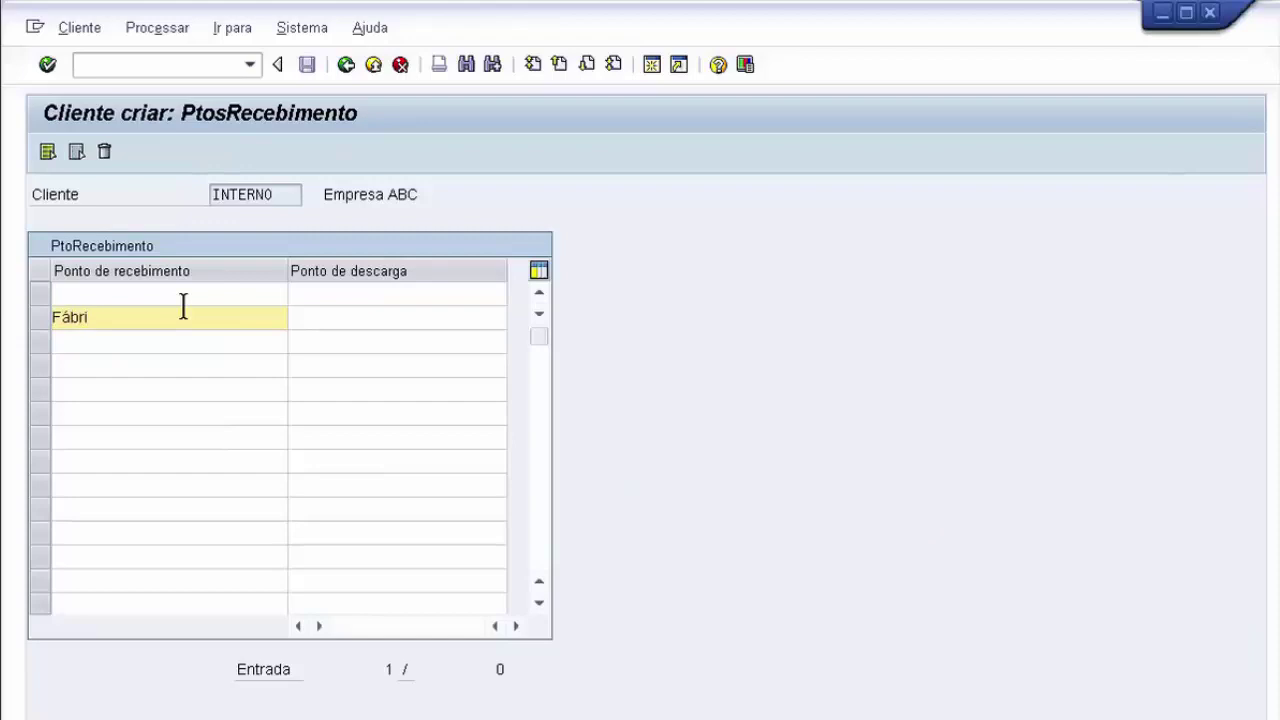
key(BackSpace)
key(BackSpace)
key(BackSpace)
key(BackSpace)
key(BackSpace)
click(162, 292)
text(Fábrica Campinas)
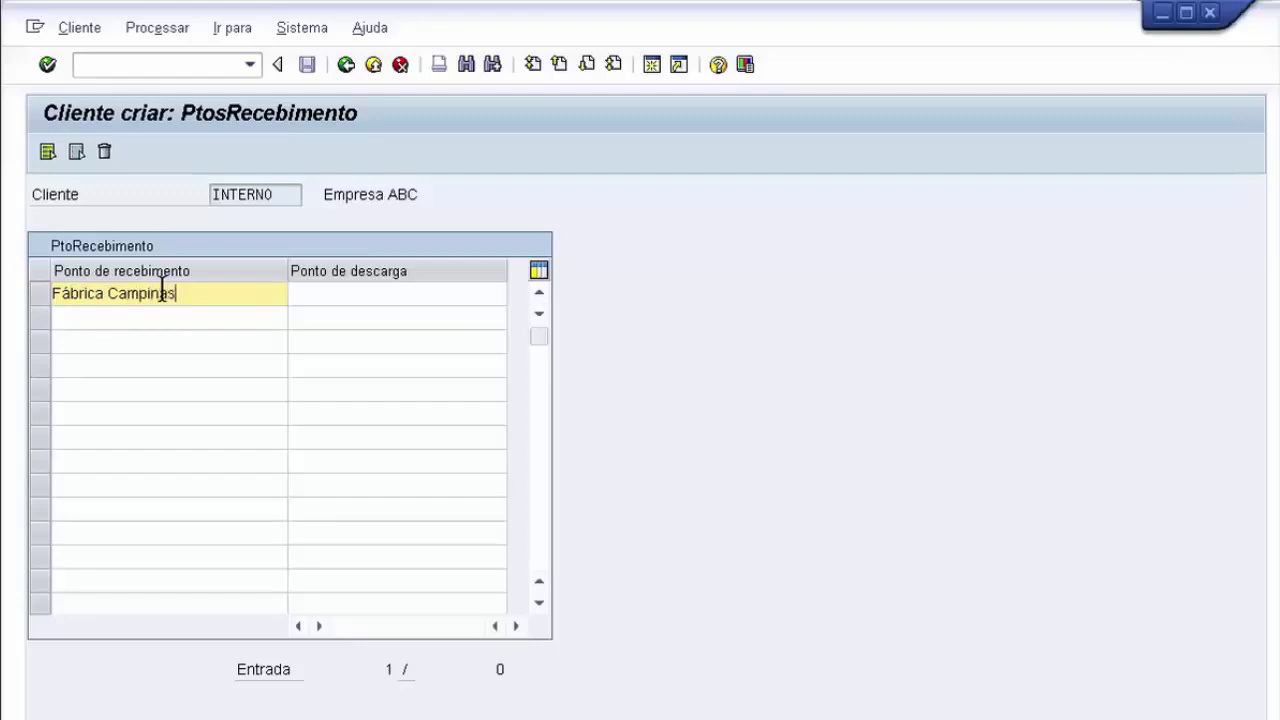
Try to assign the unloading point área sul to the receiving point, clear it again and return to the general data.
click(329, 293)
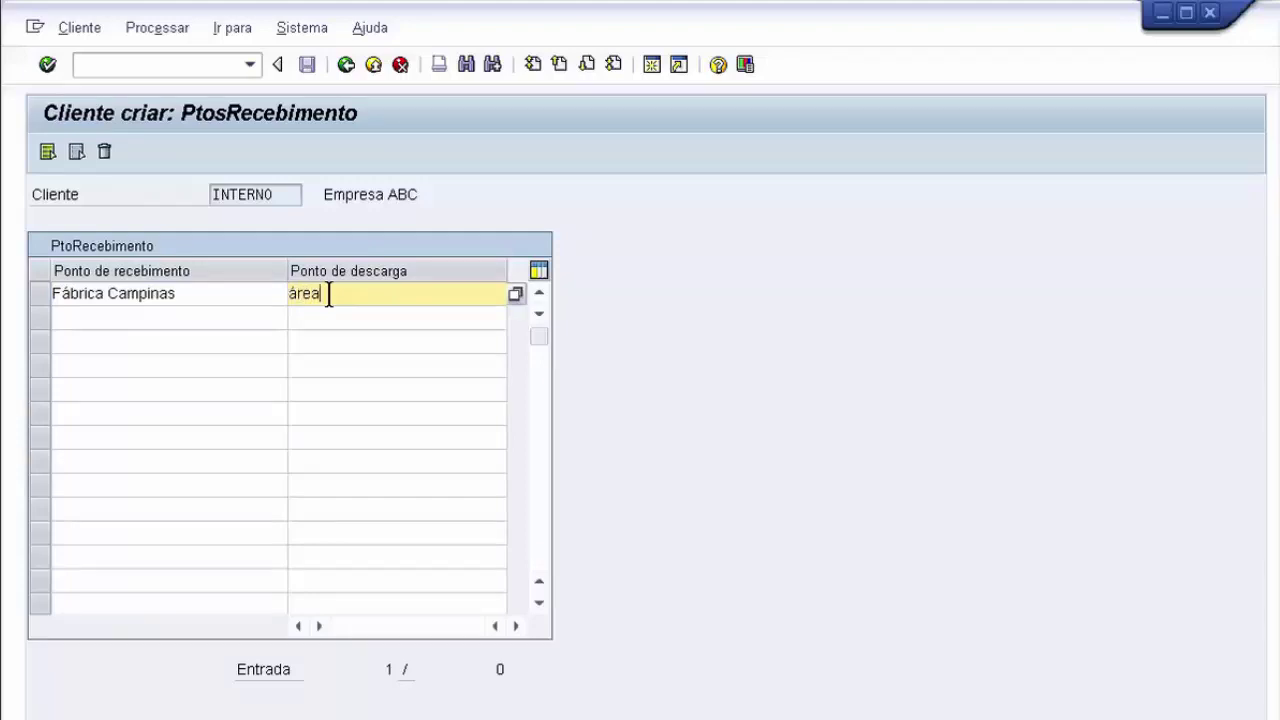
click(344, 76)
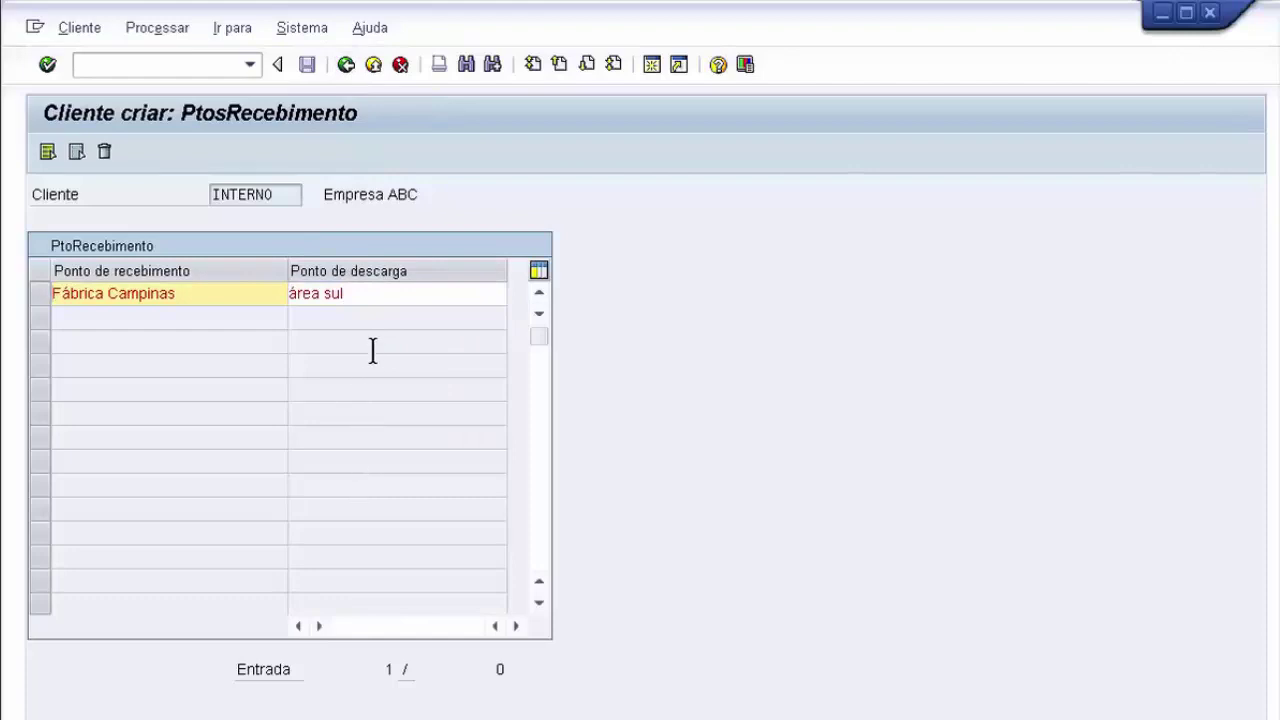
drag(398, 292, 188, 293)
key(Delete)
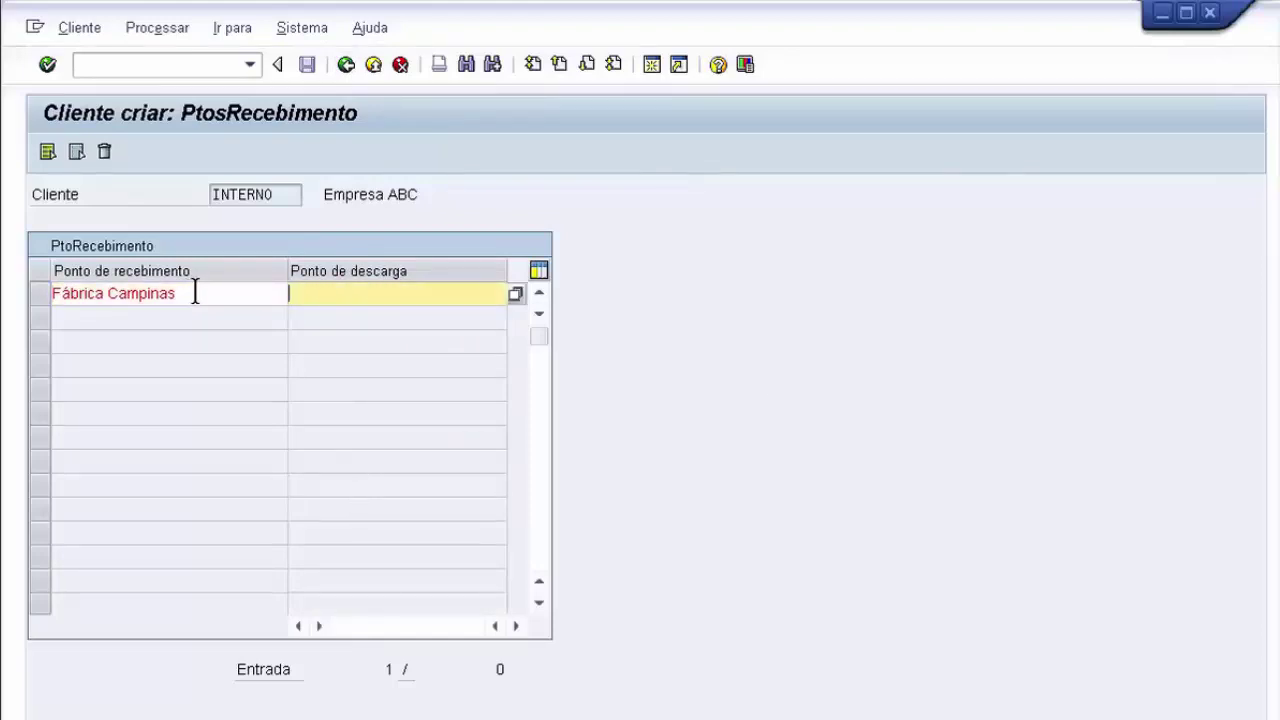
click(516, 294)
click(346, 66)
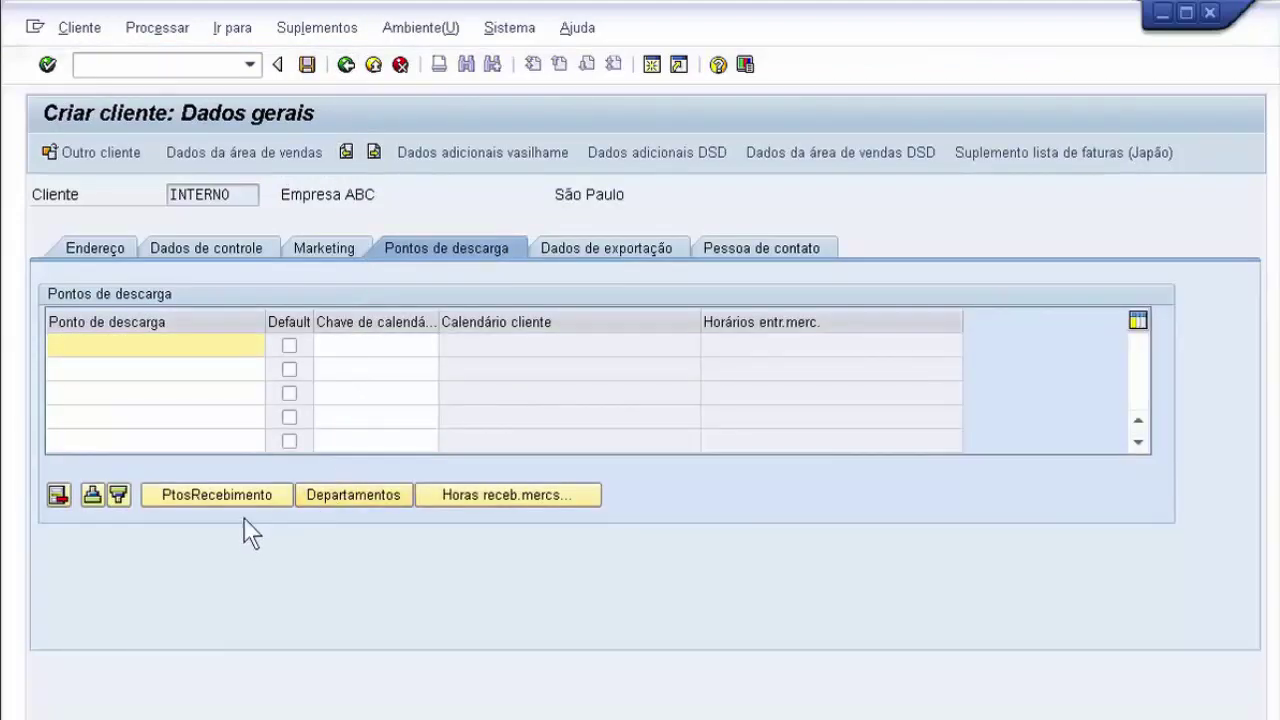
Add department 0006 (Produção (série)) to the customer's departments, leave its receiving point empty and return to the general data.
click(347, 497)
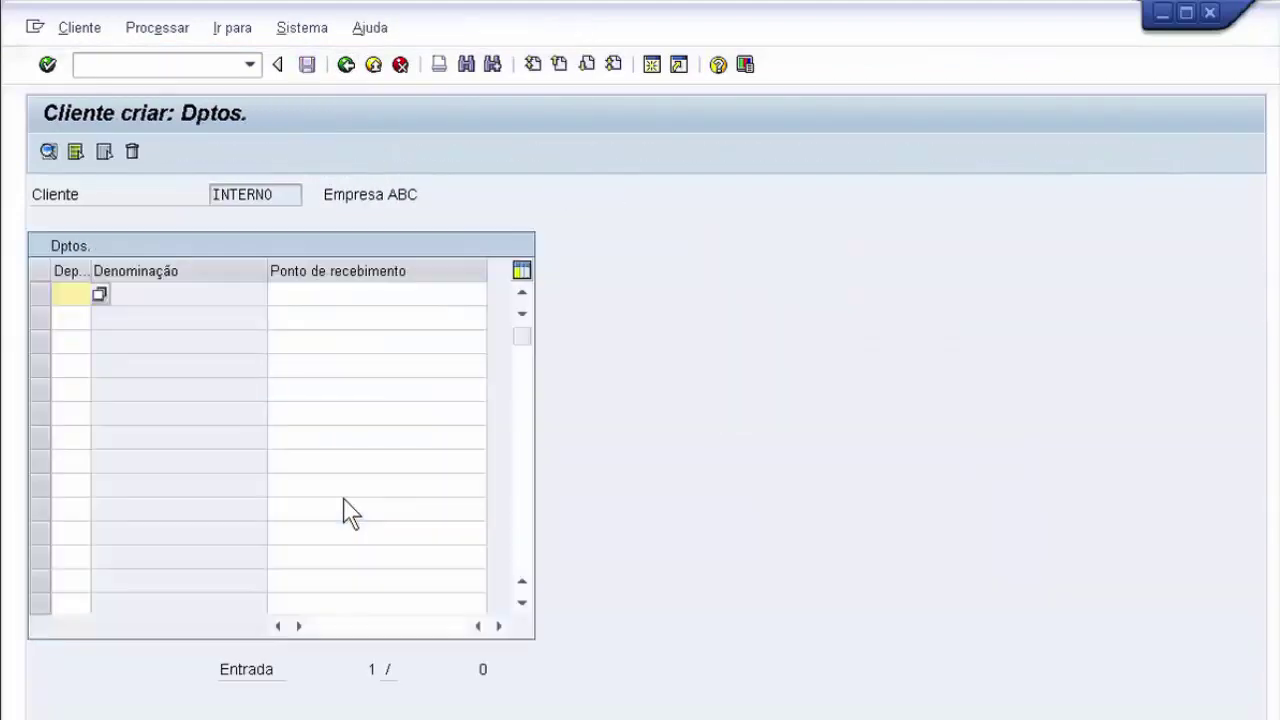
click(100, 293)
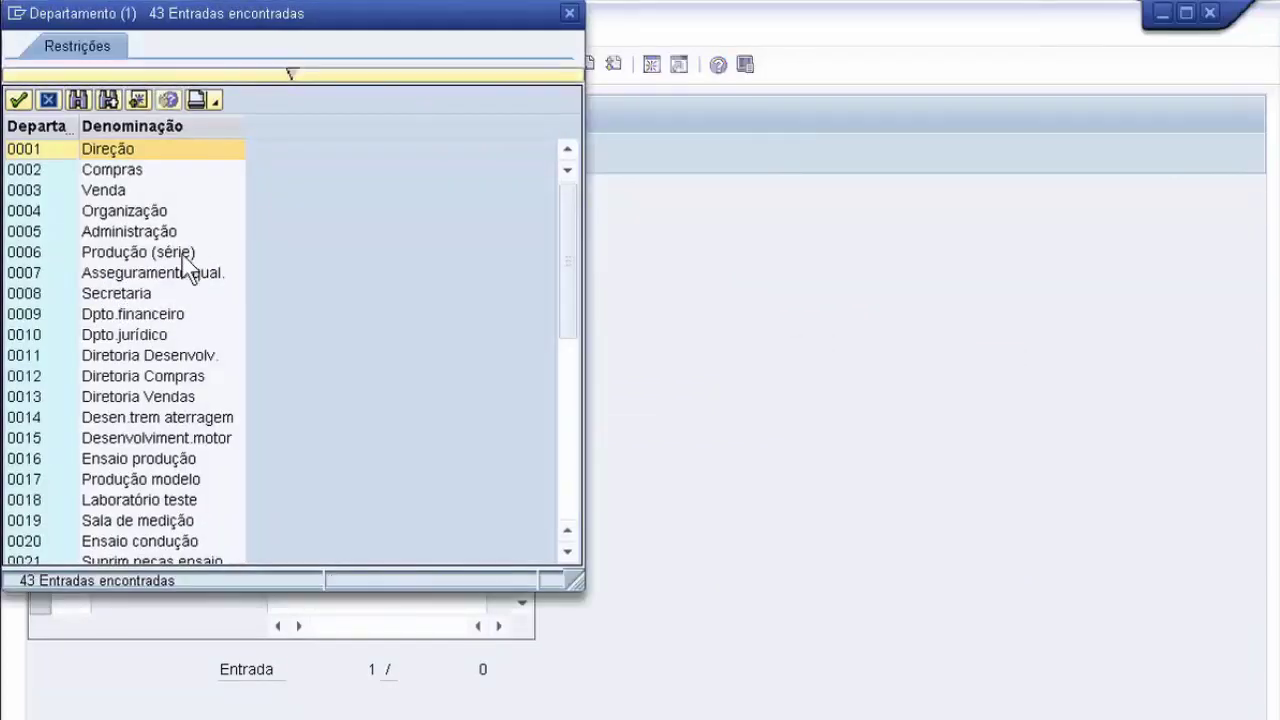
double_click(183, 253)
click(306, 292)
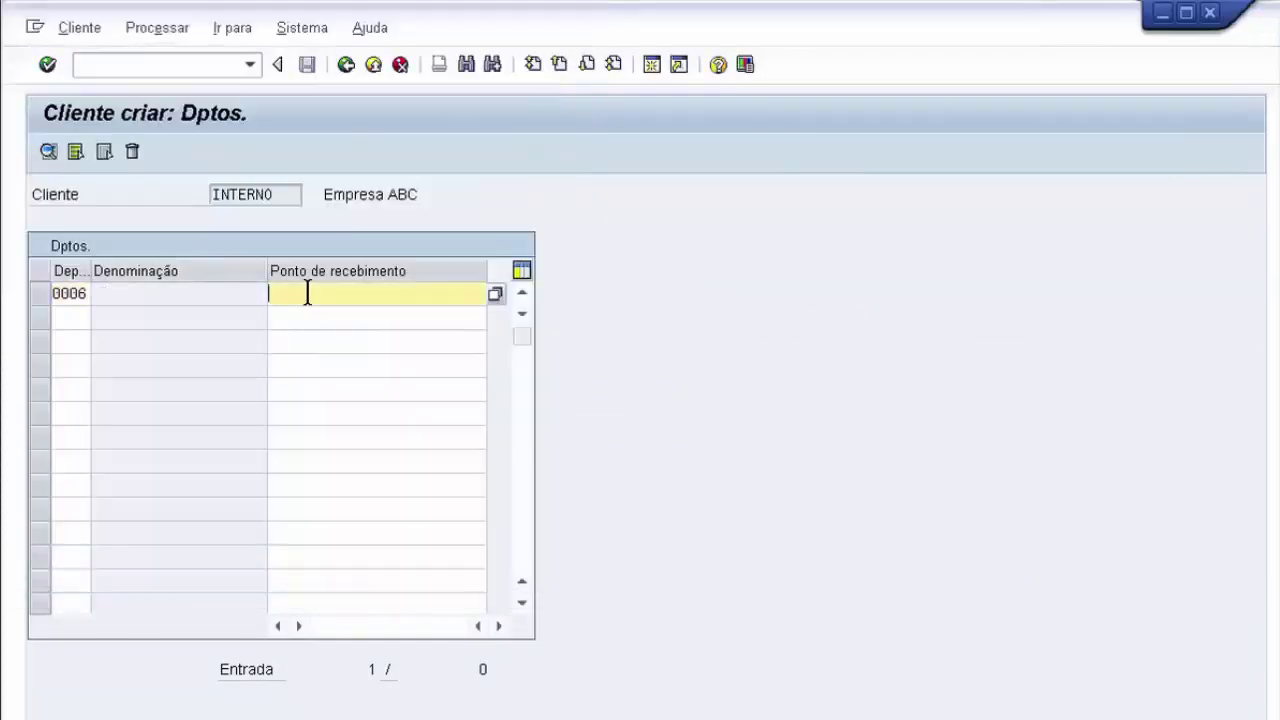
click(495, 296)
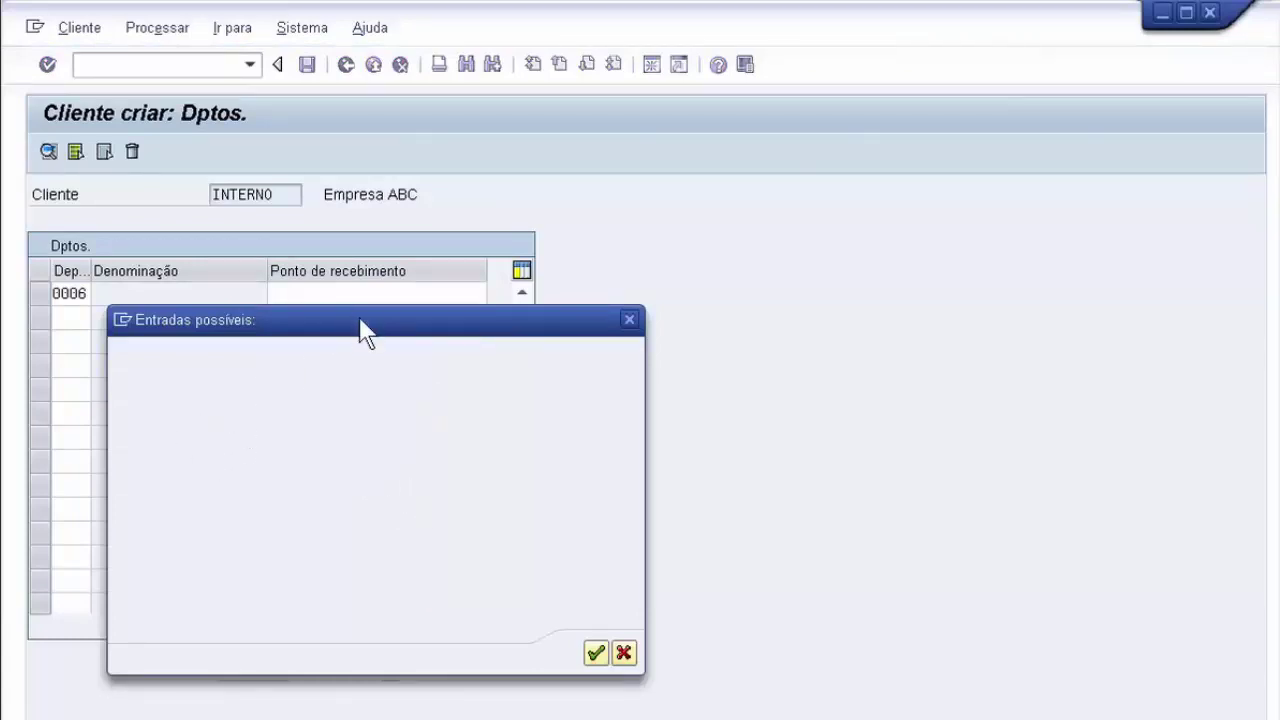
drag(360, 320, 510, 140)
click(745, 472)
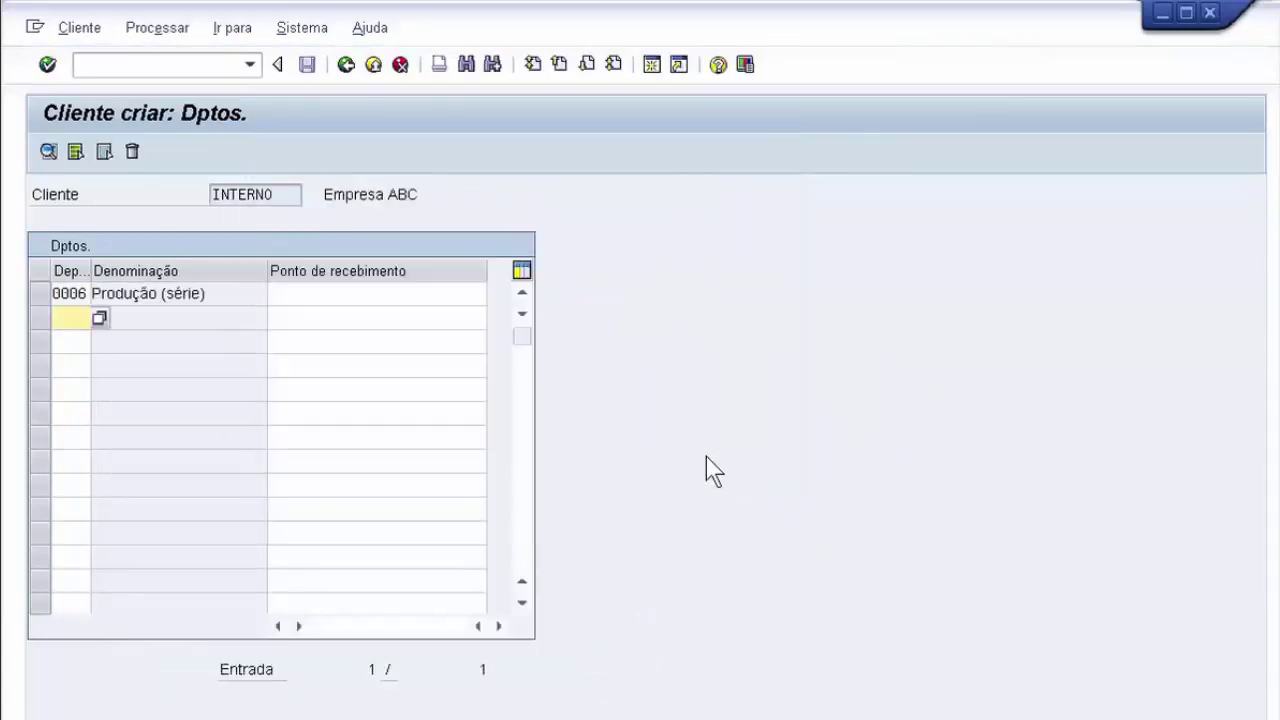
click(346, 65)
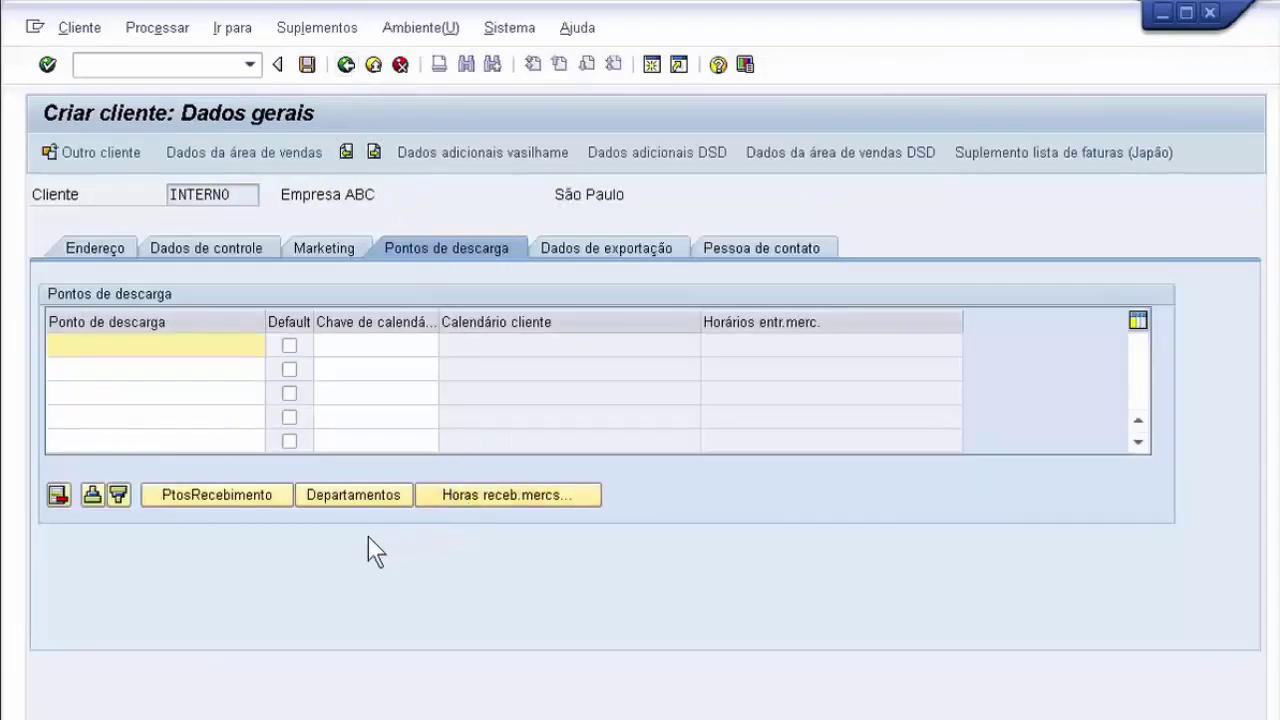
Review the customer's goods receiving hours, receiving points and export data.
click(526, 496)
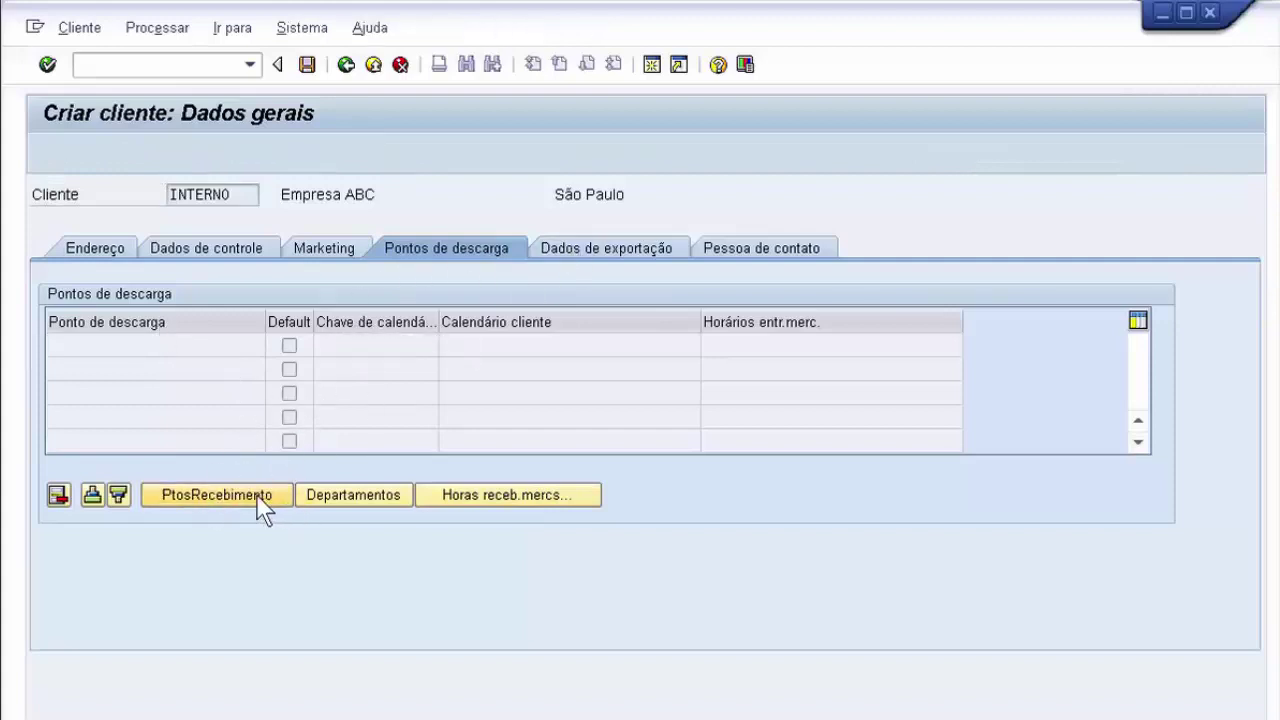
click(256, 494)
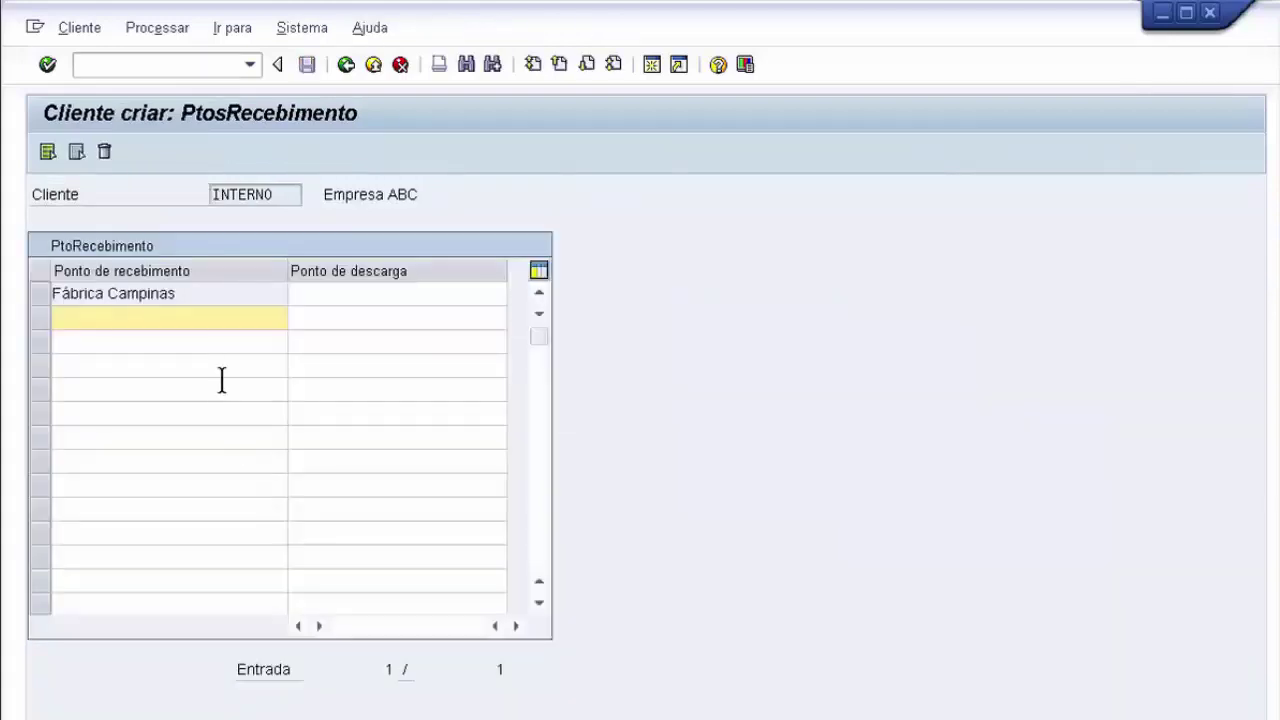
click(345, 66)
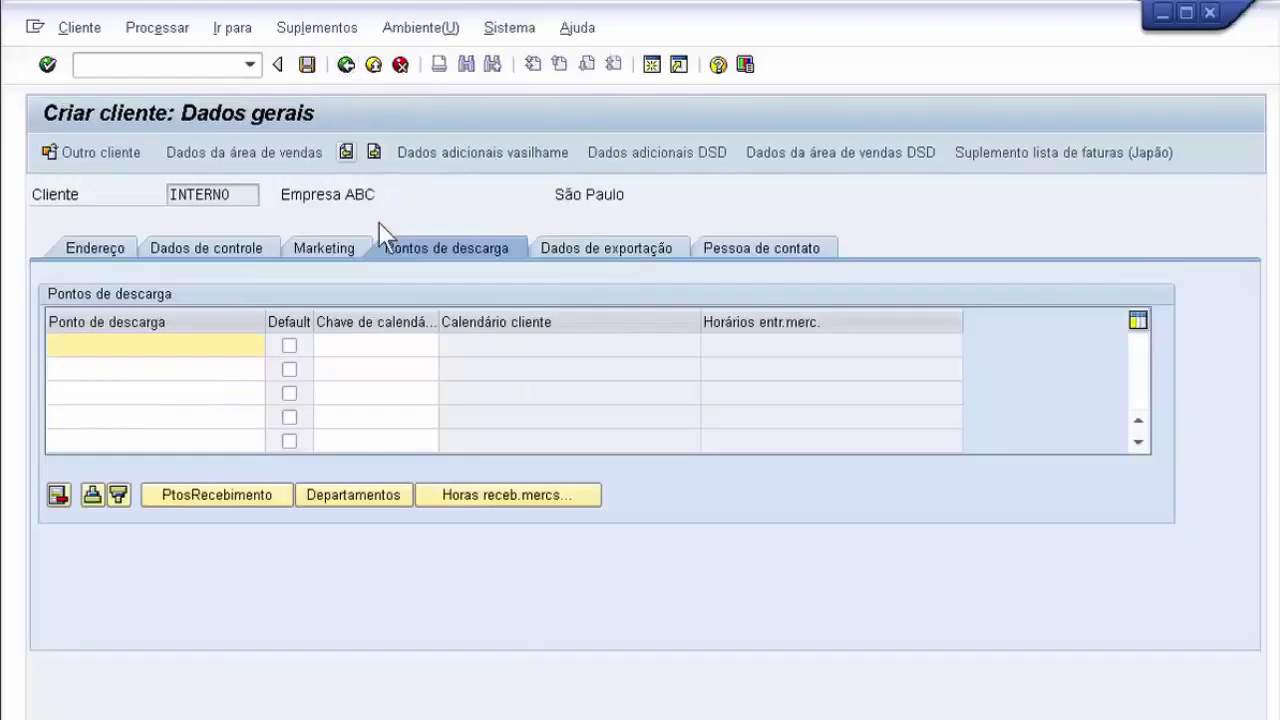
click(573, 247)
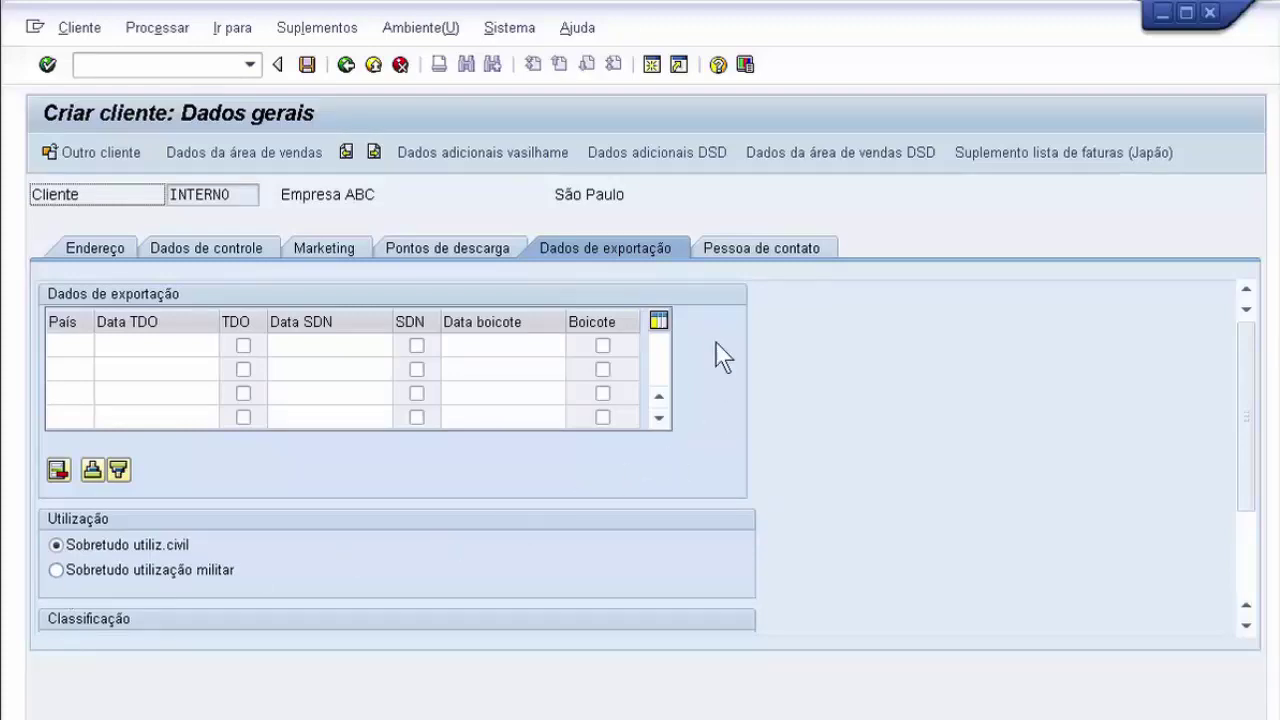
Add a contact person to the customer, entering the surname and first name and choosing department 0002 (Compras).
click(761, 247)
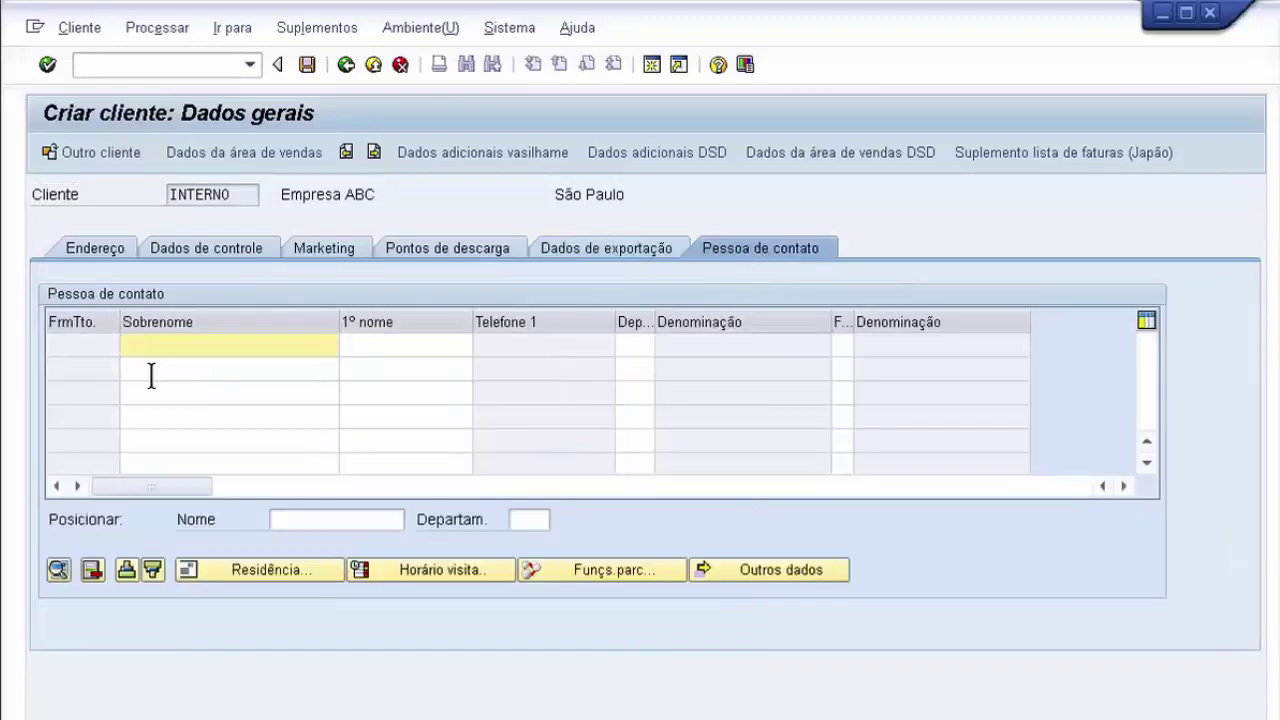
text(Ped)
key(BackSpace)
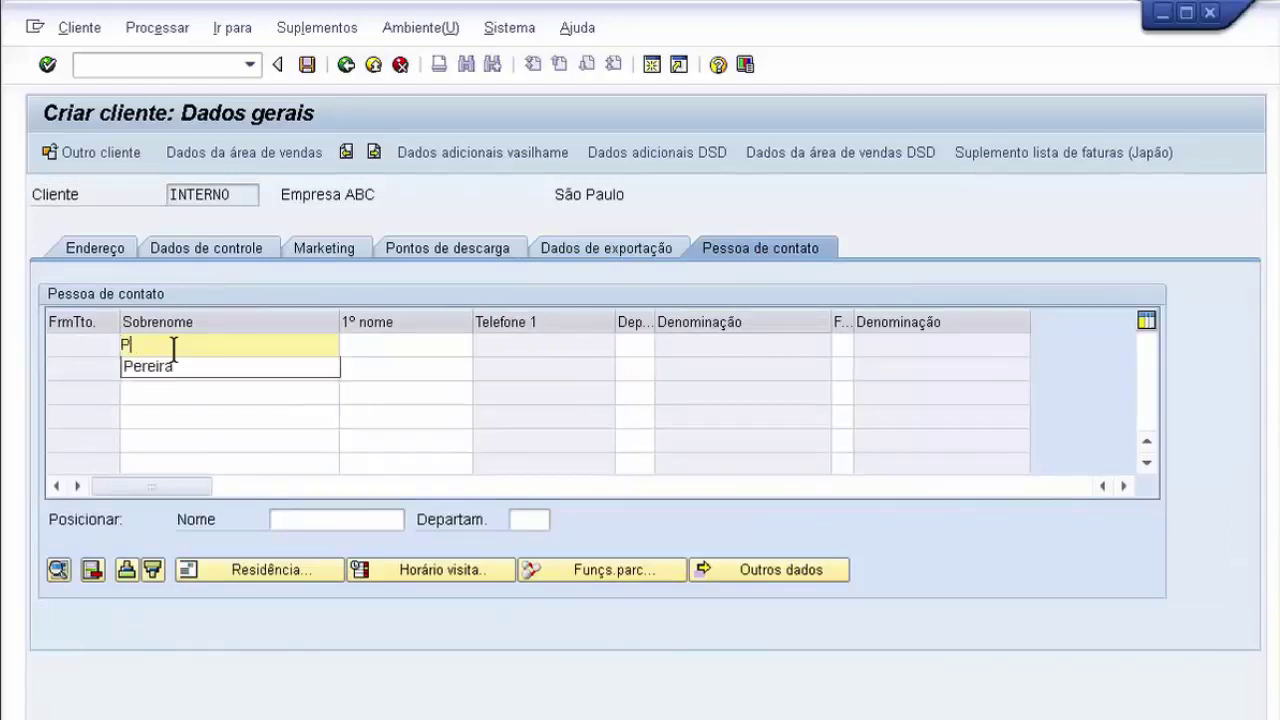
key(Down)
key(Tab)
text(Pedro)
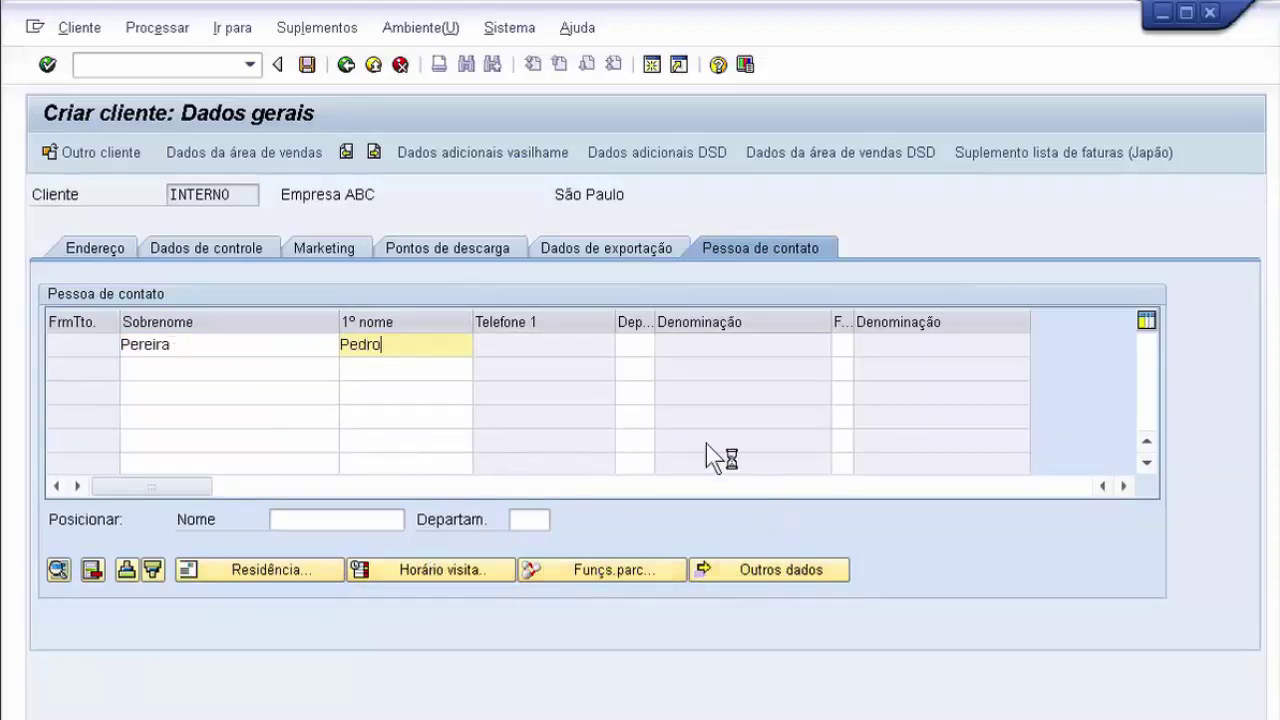
click(648, 346)
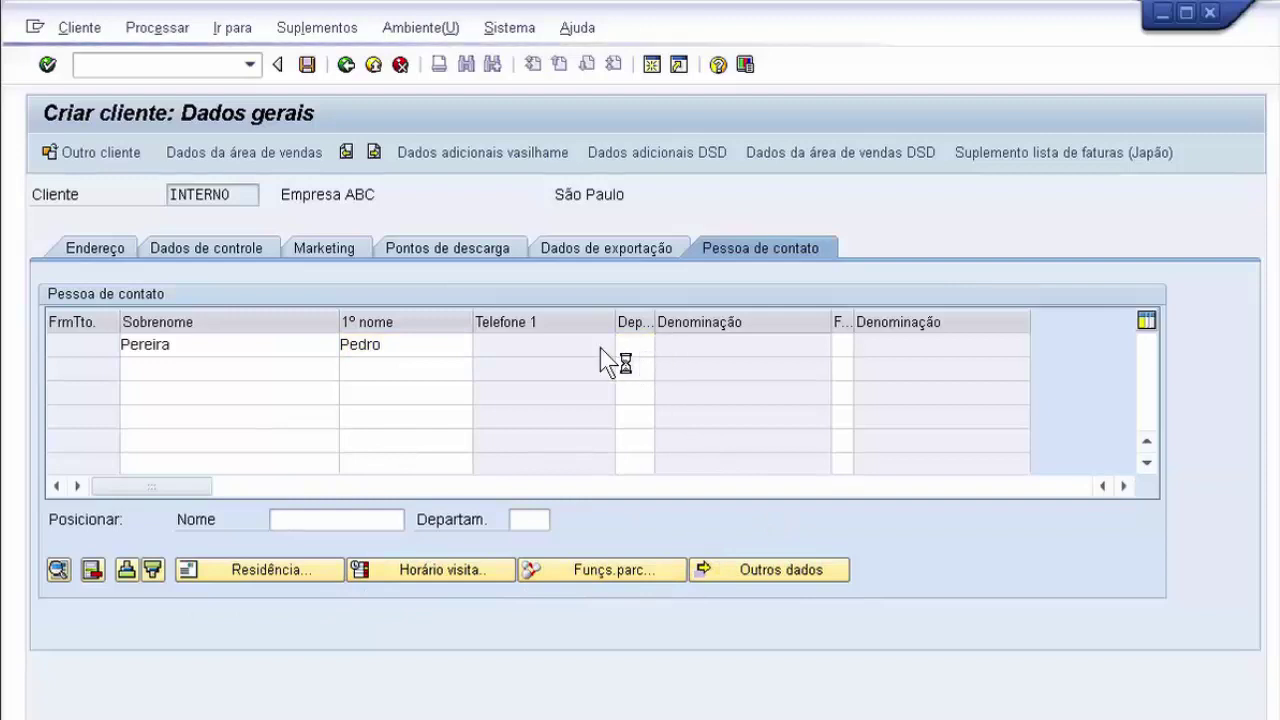
click(200, 378)
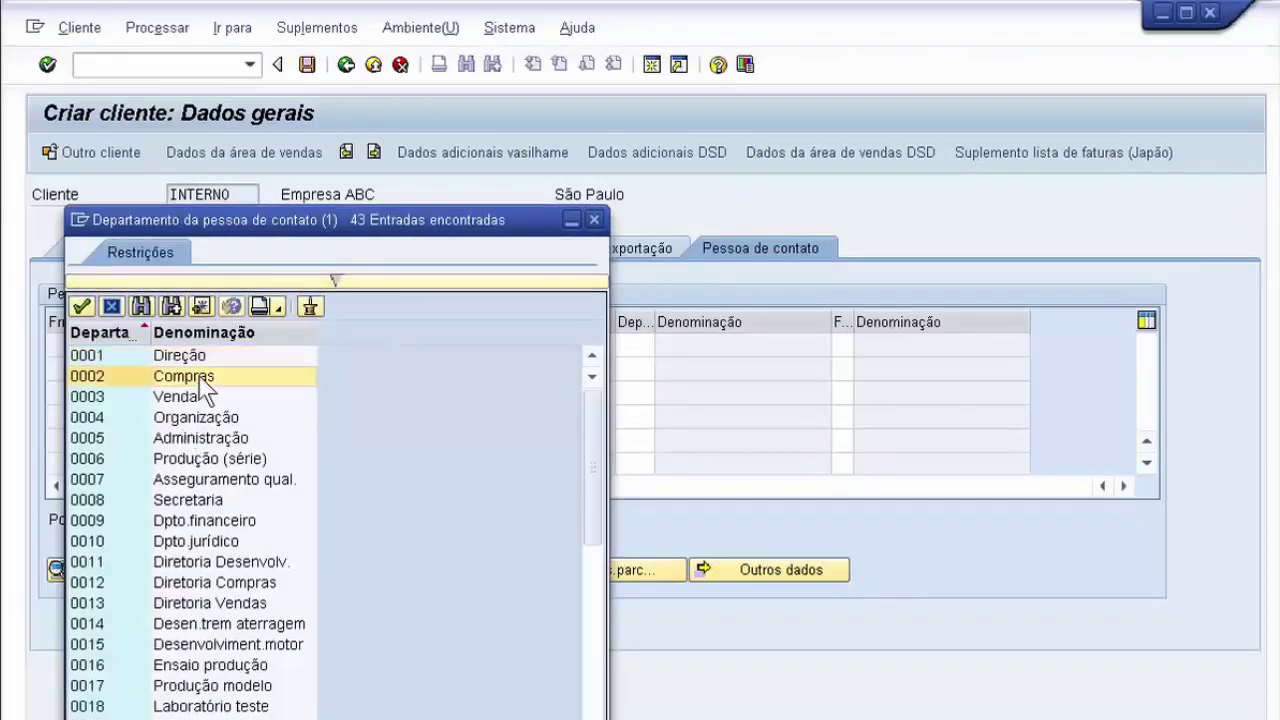
double_click(200, 378)
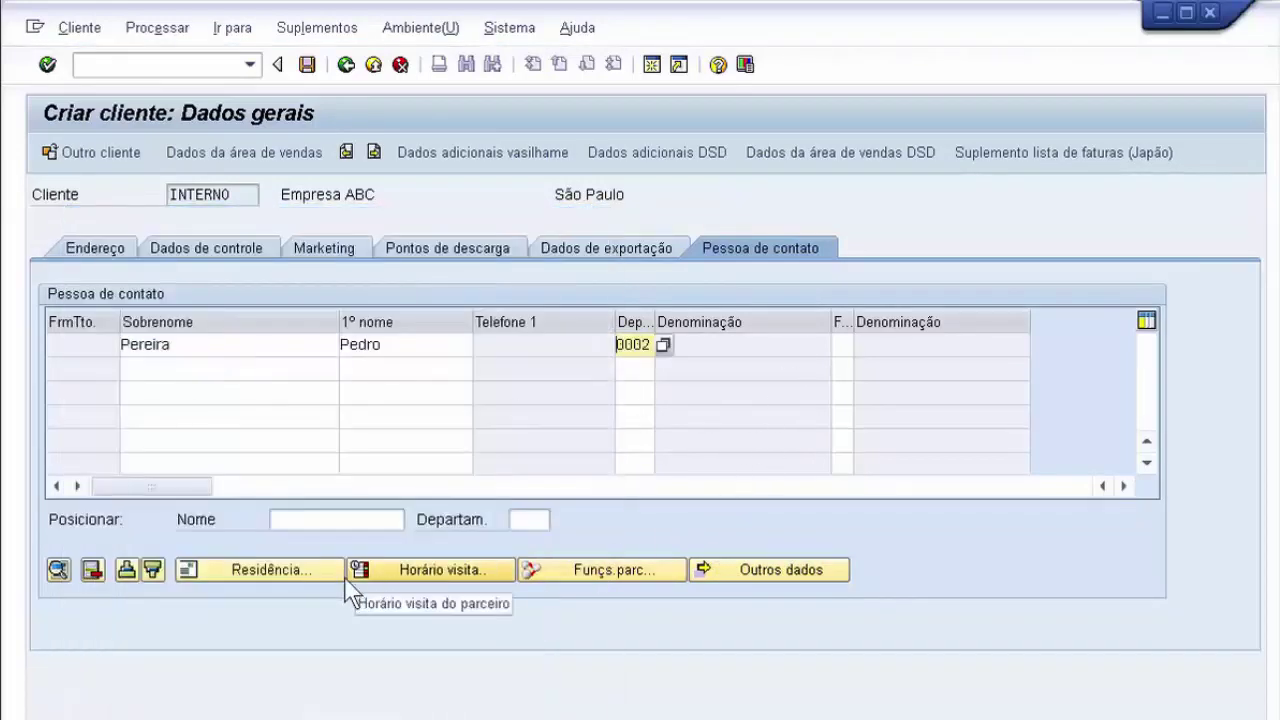
Set the contact person's visiting hours (Horários de visita) to Thursday (5ª) afternoon, 14:00 to 15:00.
click(438, 562)
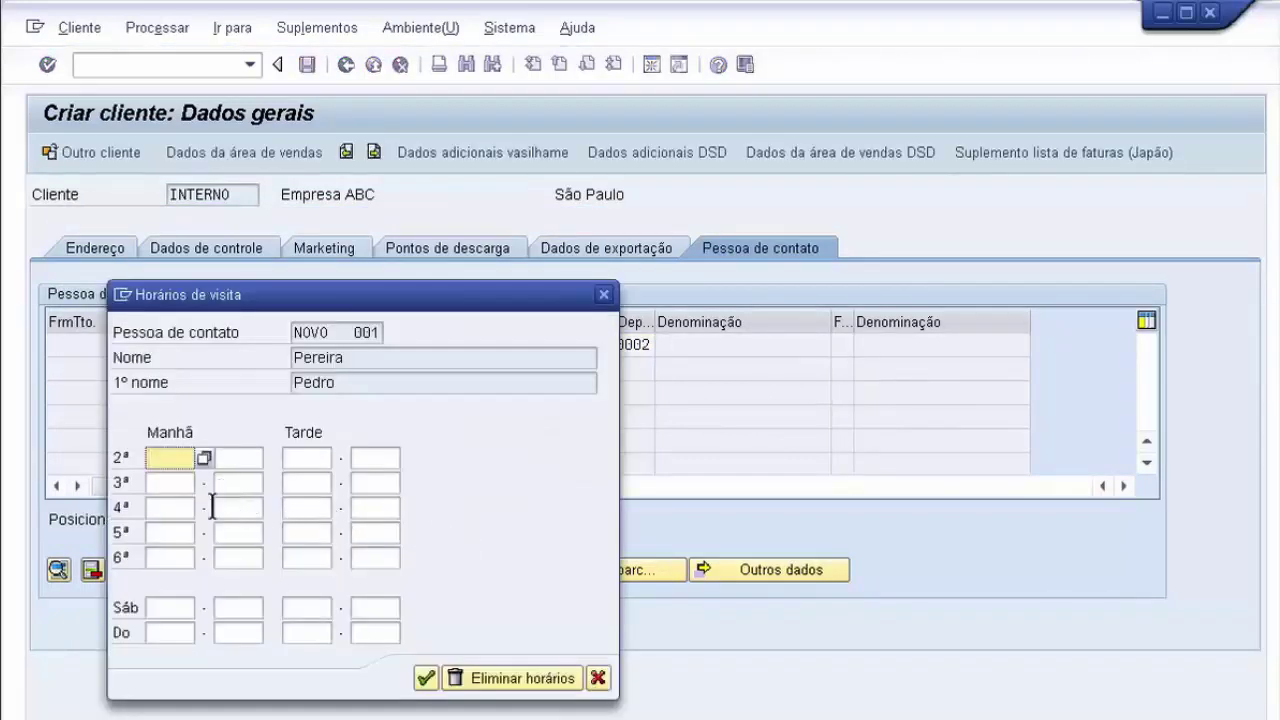
click(168, 532)
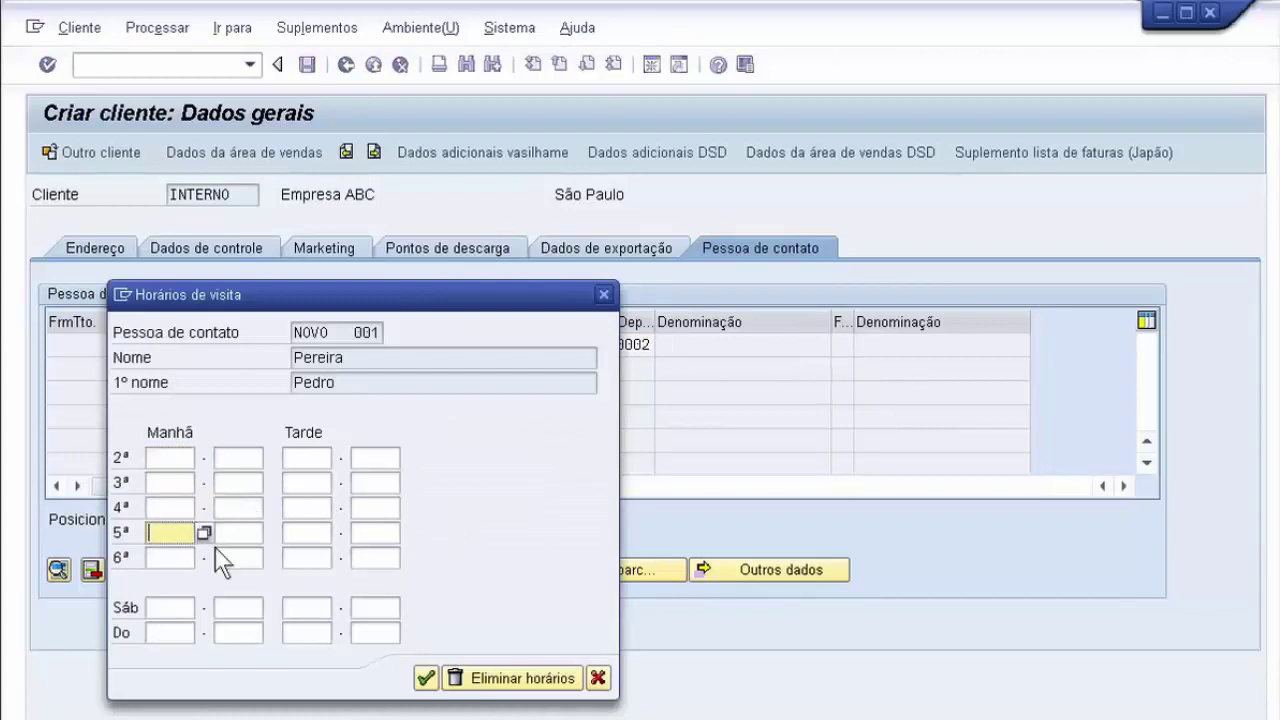
click(310, 532)
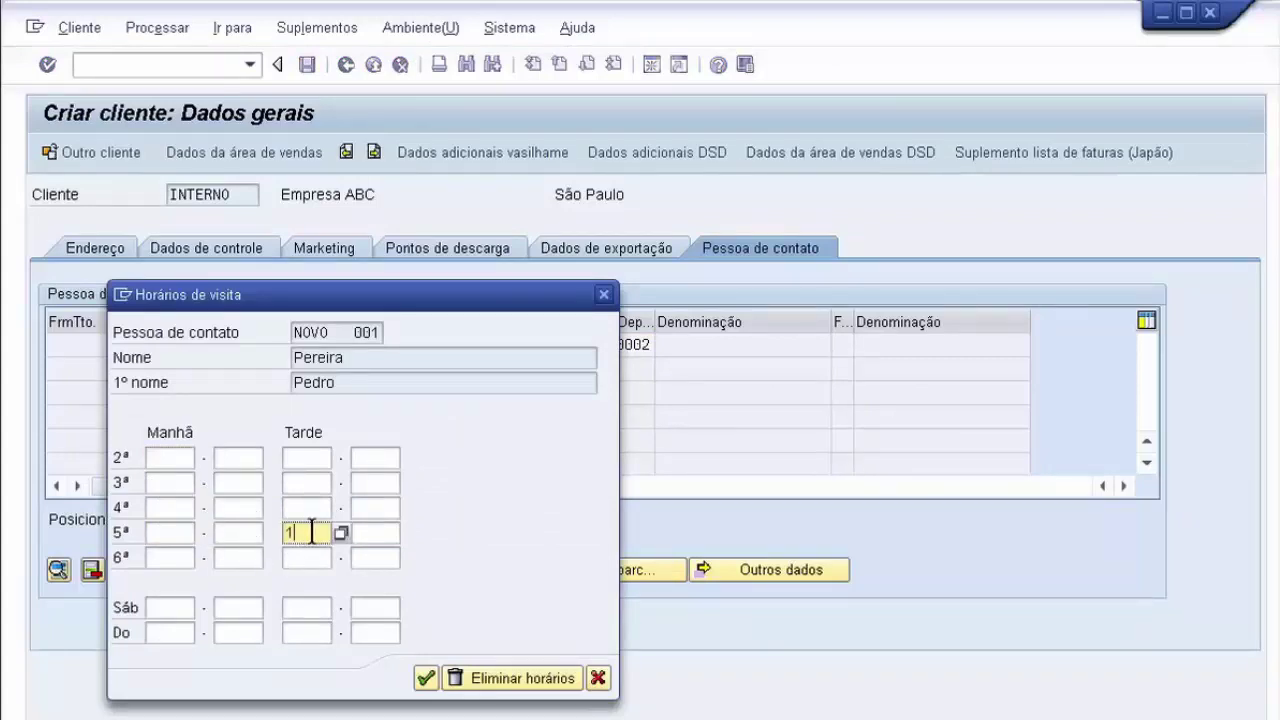
click(384, 532)
text(15:00)
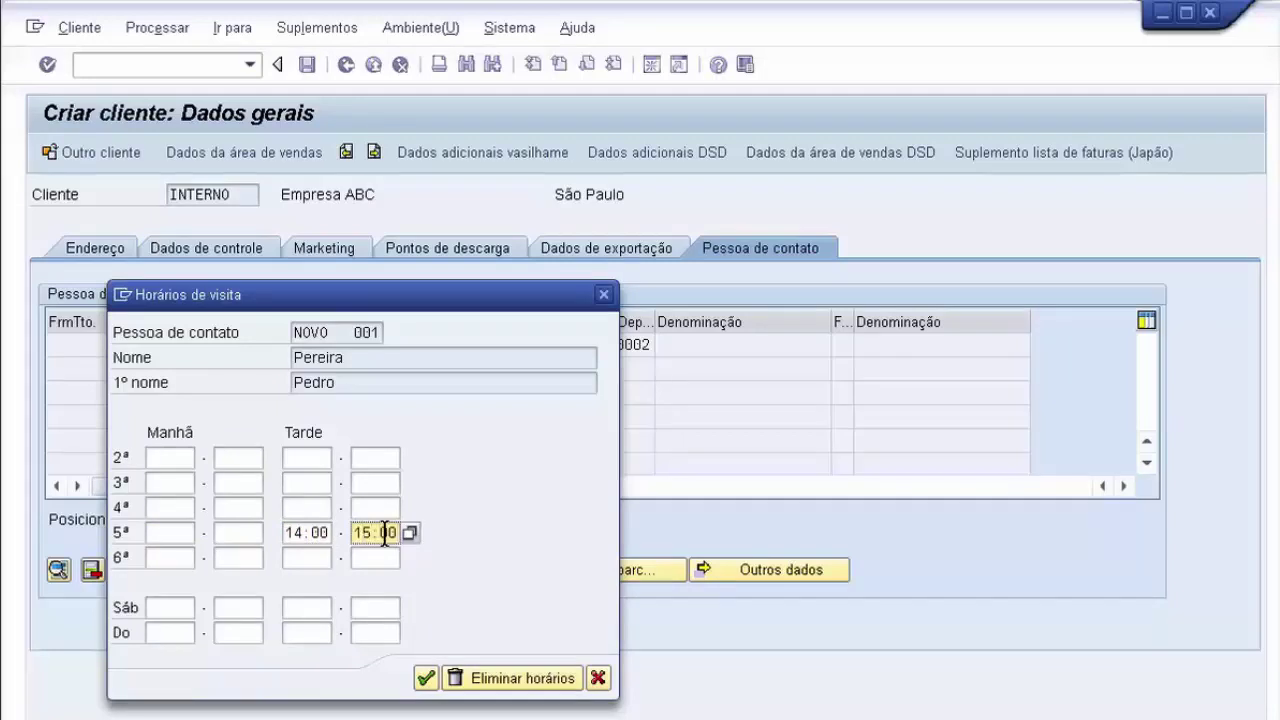
click(425, 678)
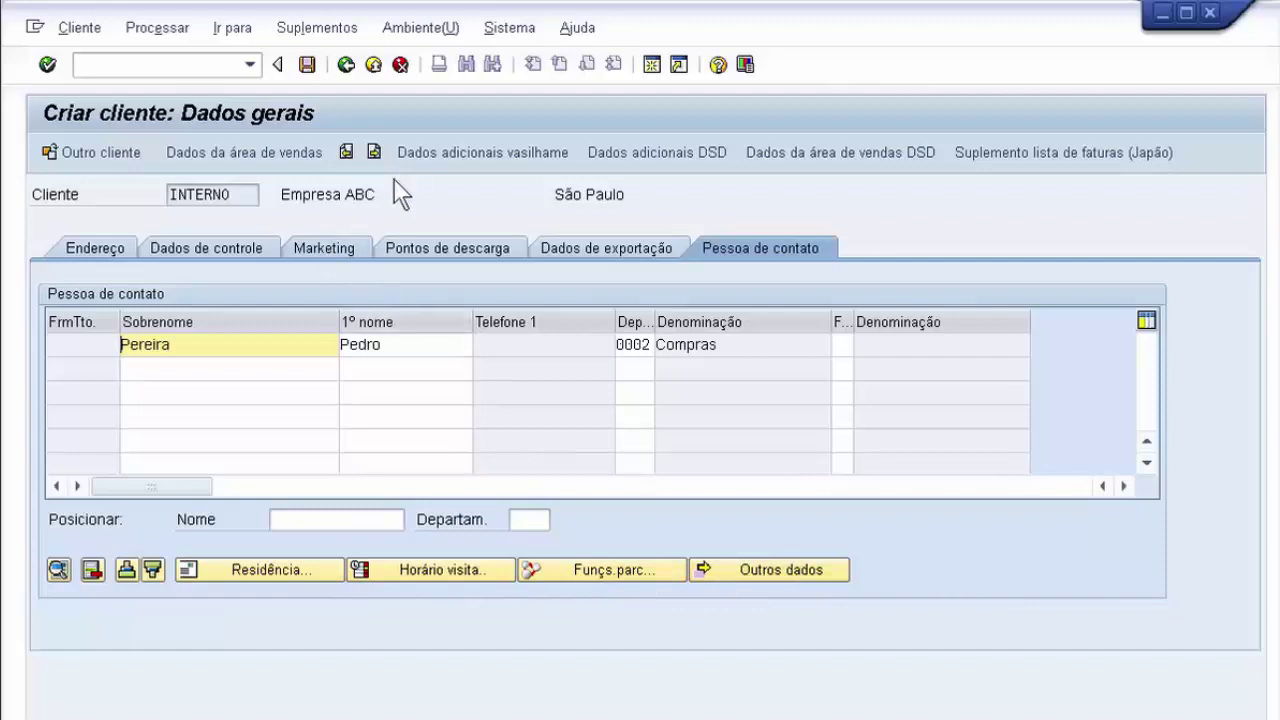
Switch to the customer's sales area data and set the ABC class (Classe ABC) to A.
click(278, 156)
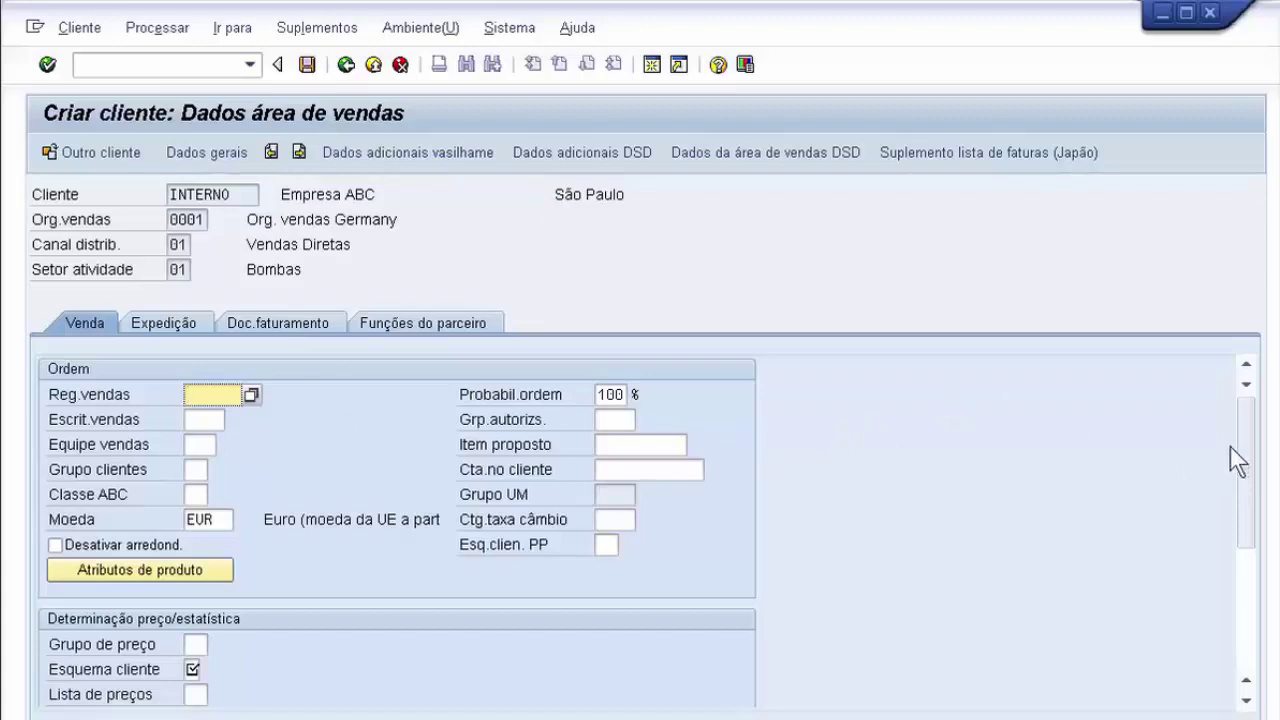
drag(1249, 429, 1120, 366)
click(196, 469)
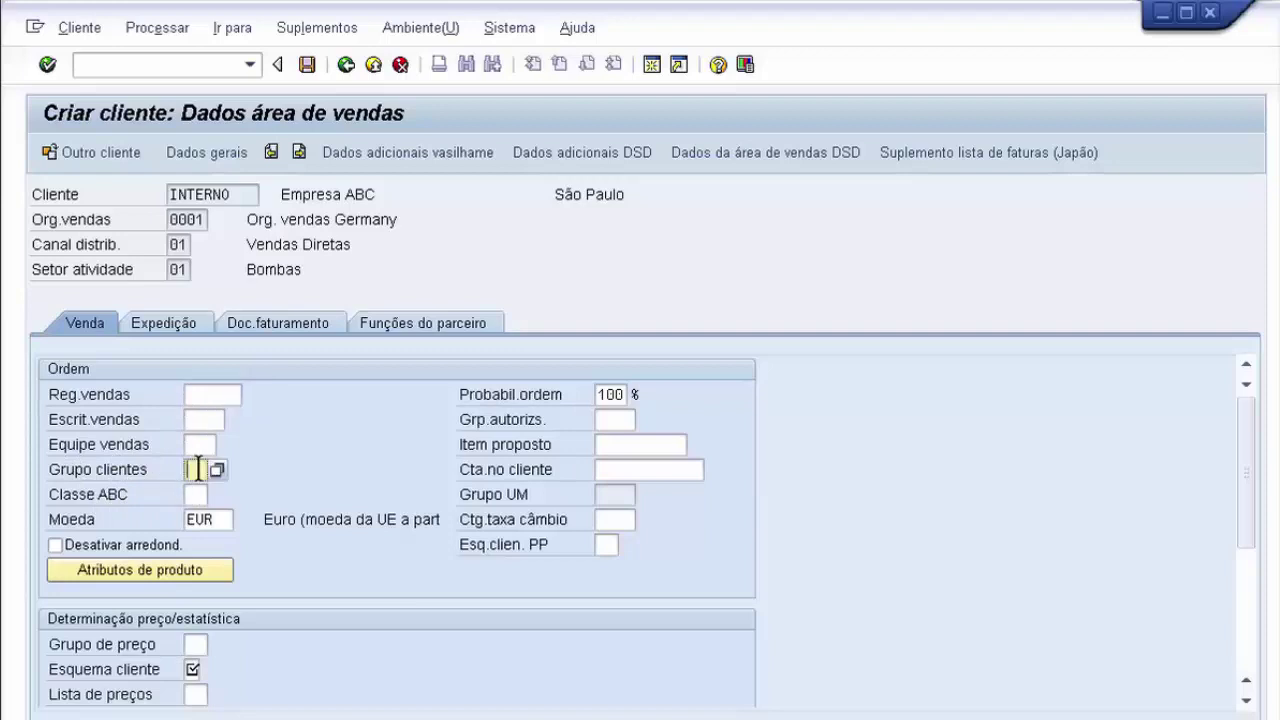
click(196, 494)
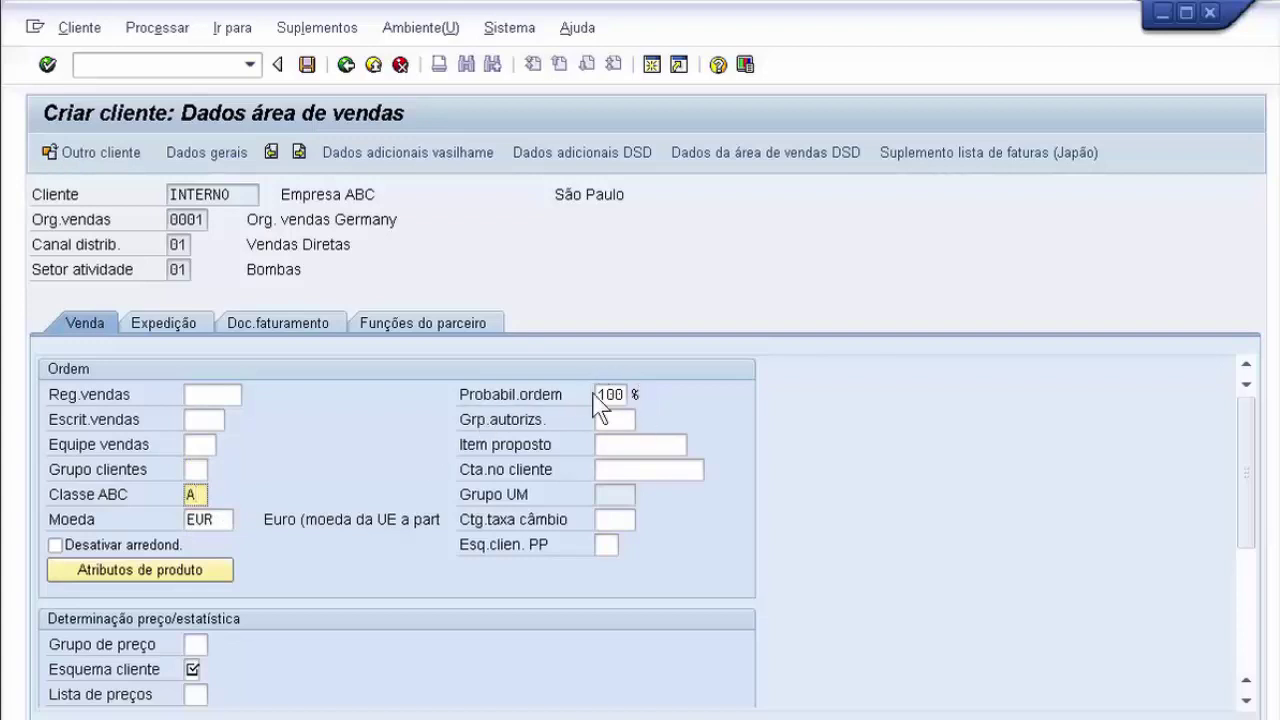
drag(600, 393, 646, 392)
Leave the price group empty and set the customer pricing scheme (Esquema cliente) to 1 (Standard).
click(187, 646)
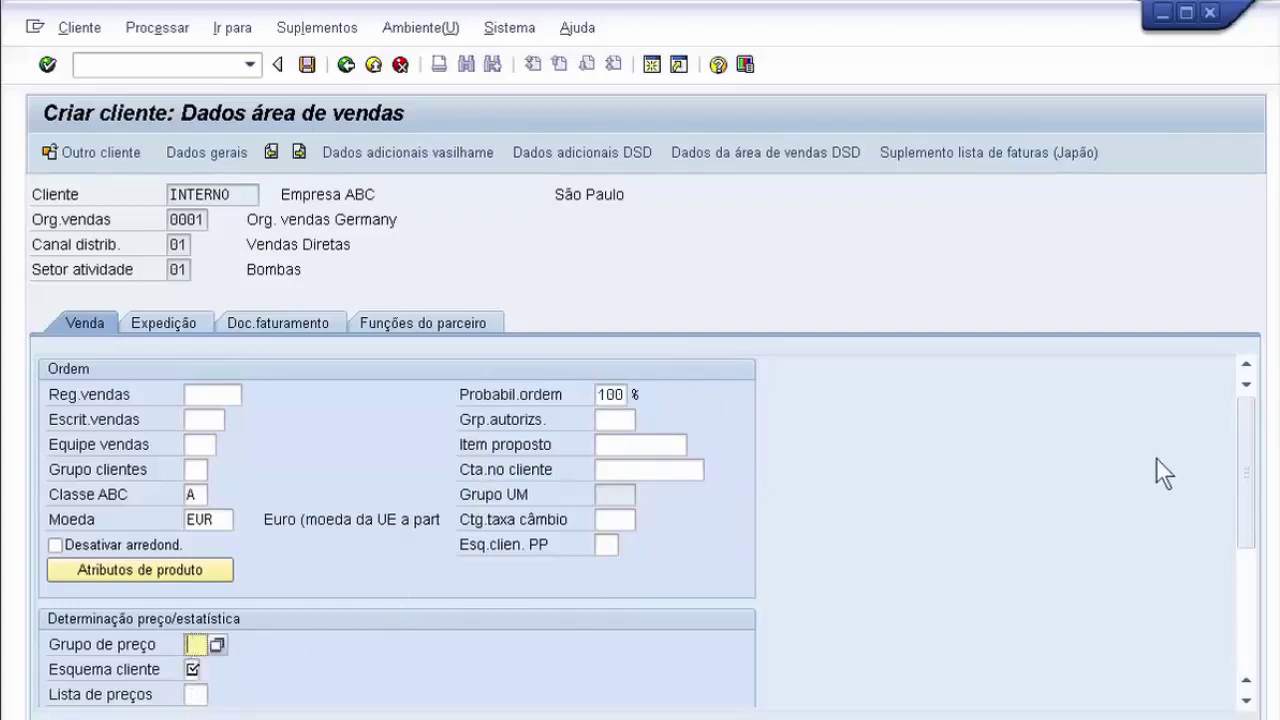
drag(1249, 429, 1246, 396)
key(Tab)
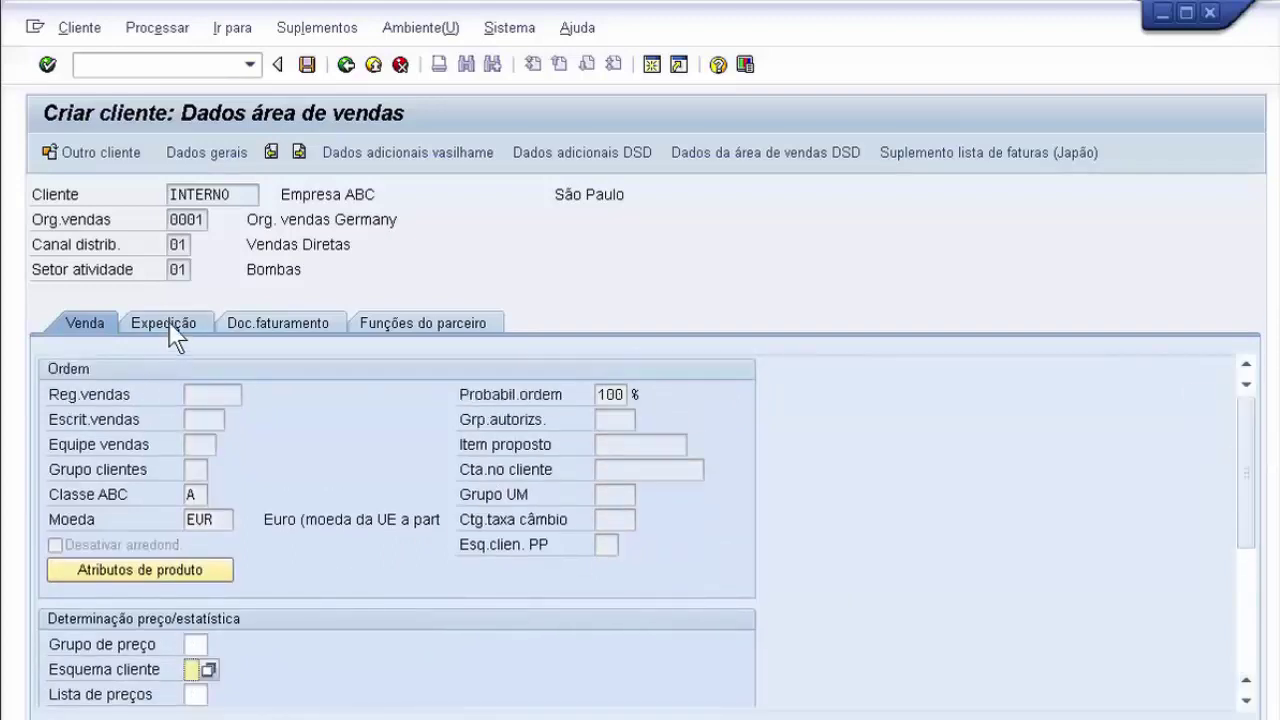
click(209, 671)
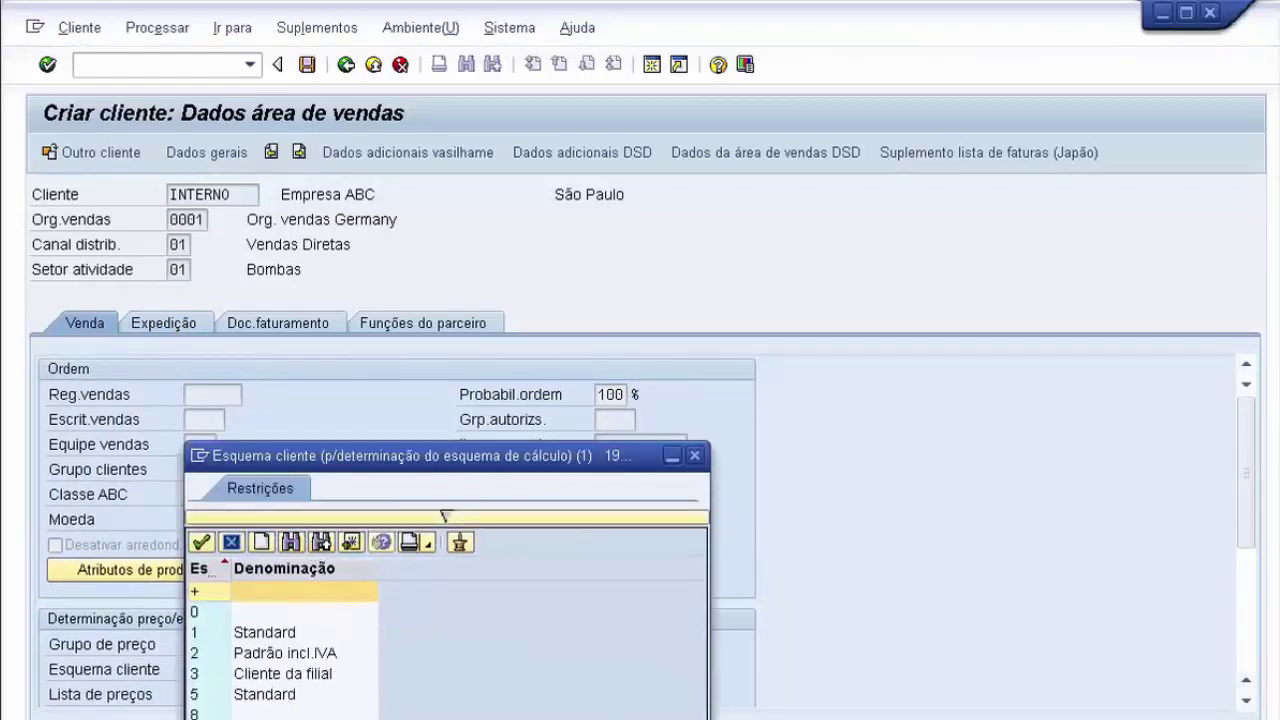
click(262, 634)
double_click(262, 634)
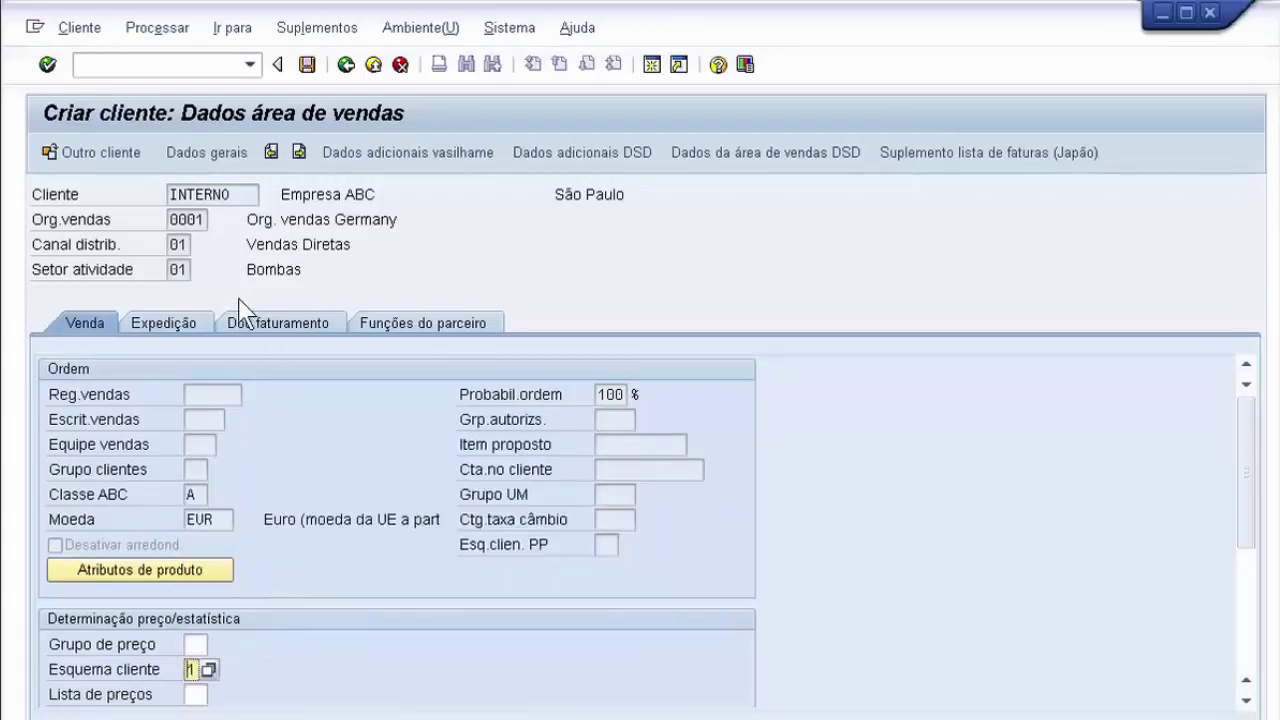
Set the customer statistics group (GrupoEstatClien) to 1 (Relev.p/estatística).
click(182, 330)
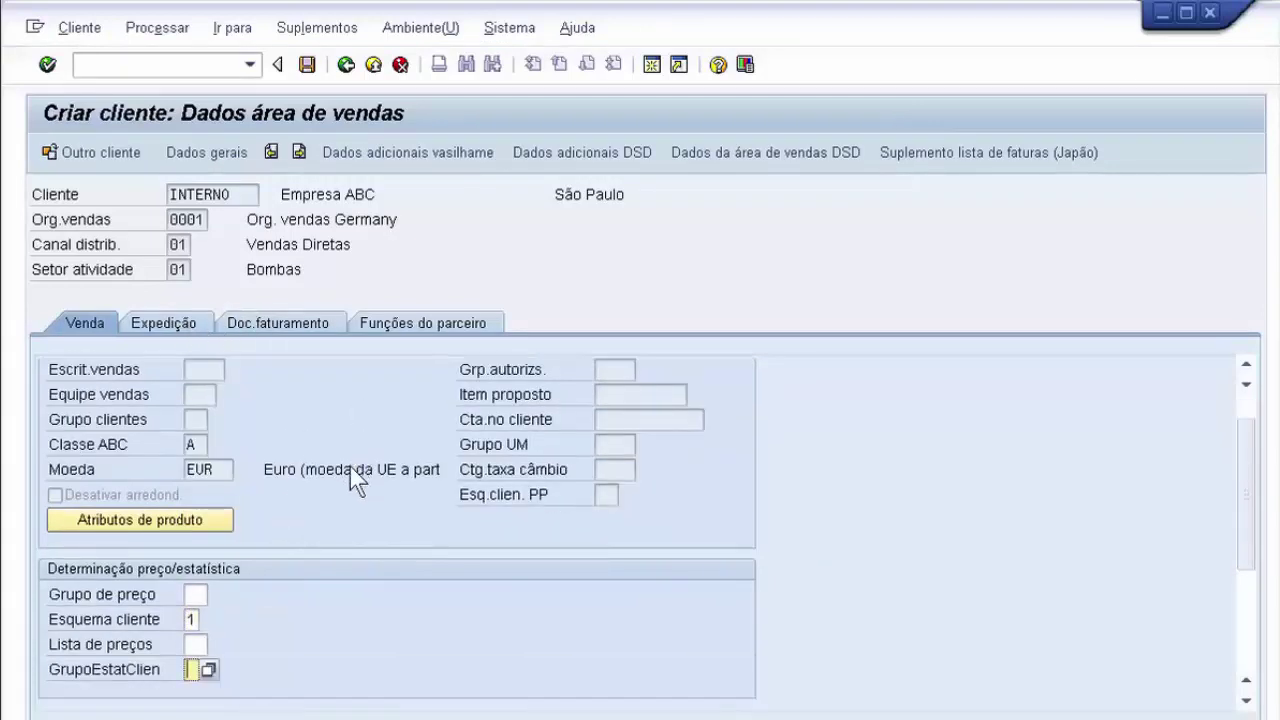
click(208, 670)
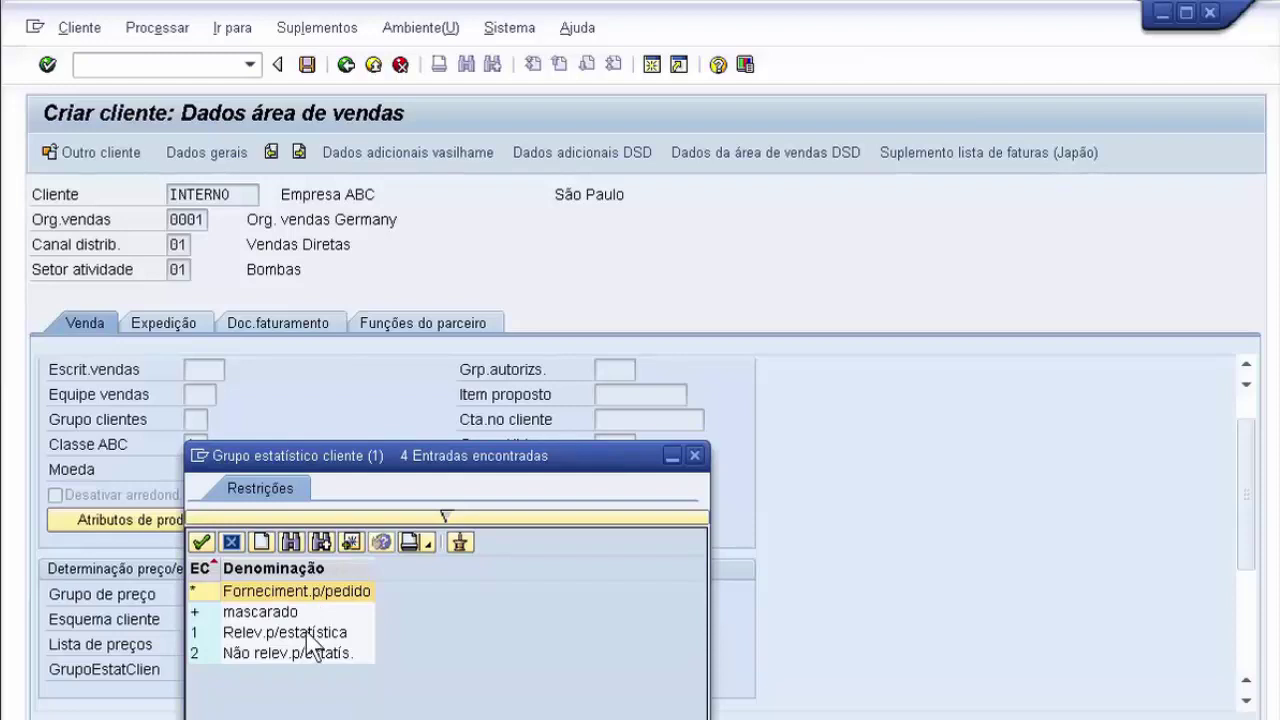
double_click(310, 634)
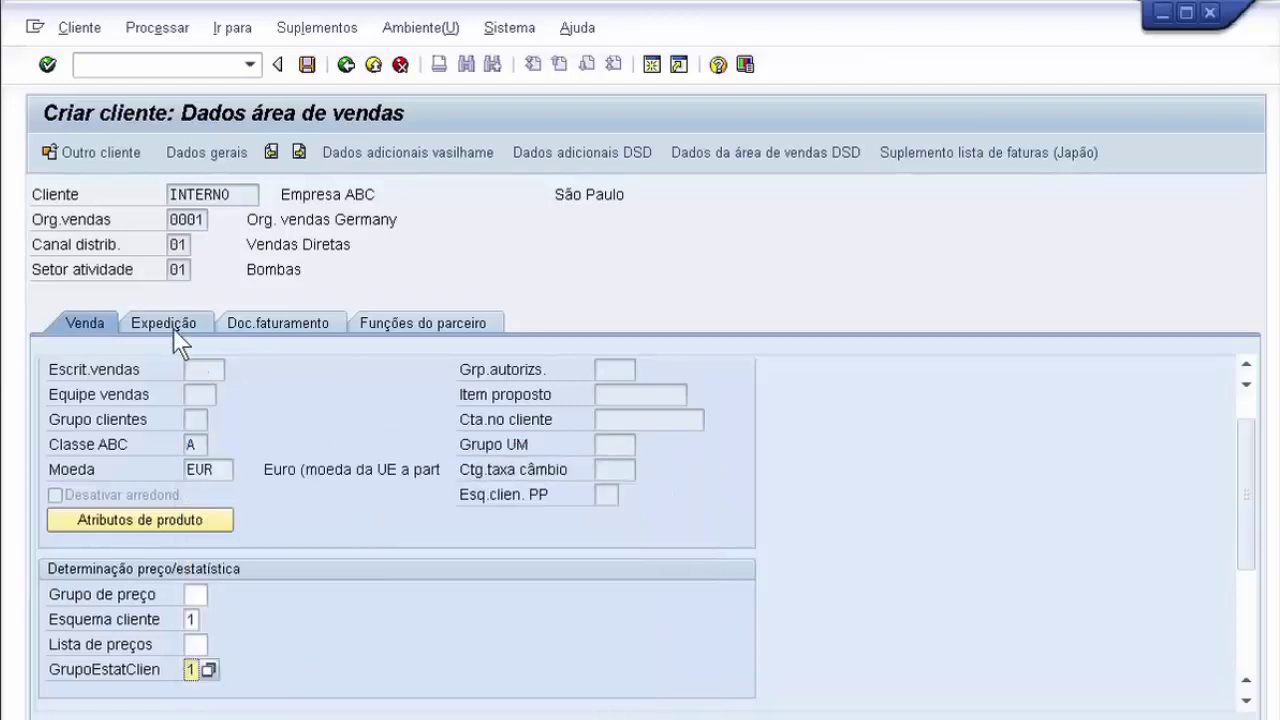
Set the shipping condition (Condição expedição) in the Expedição data to 01.
click(168, 318)
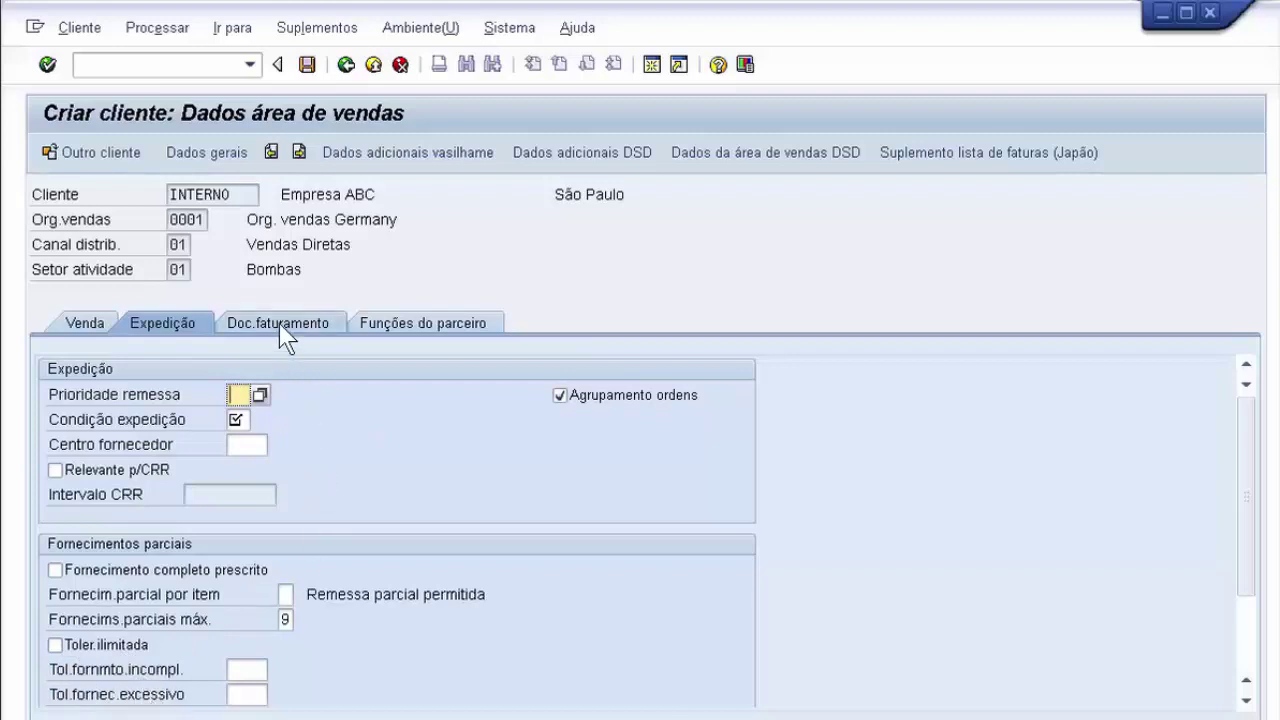
key(Return)
click(259, 420)
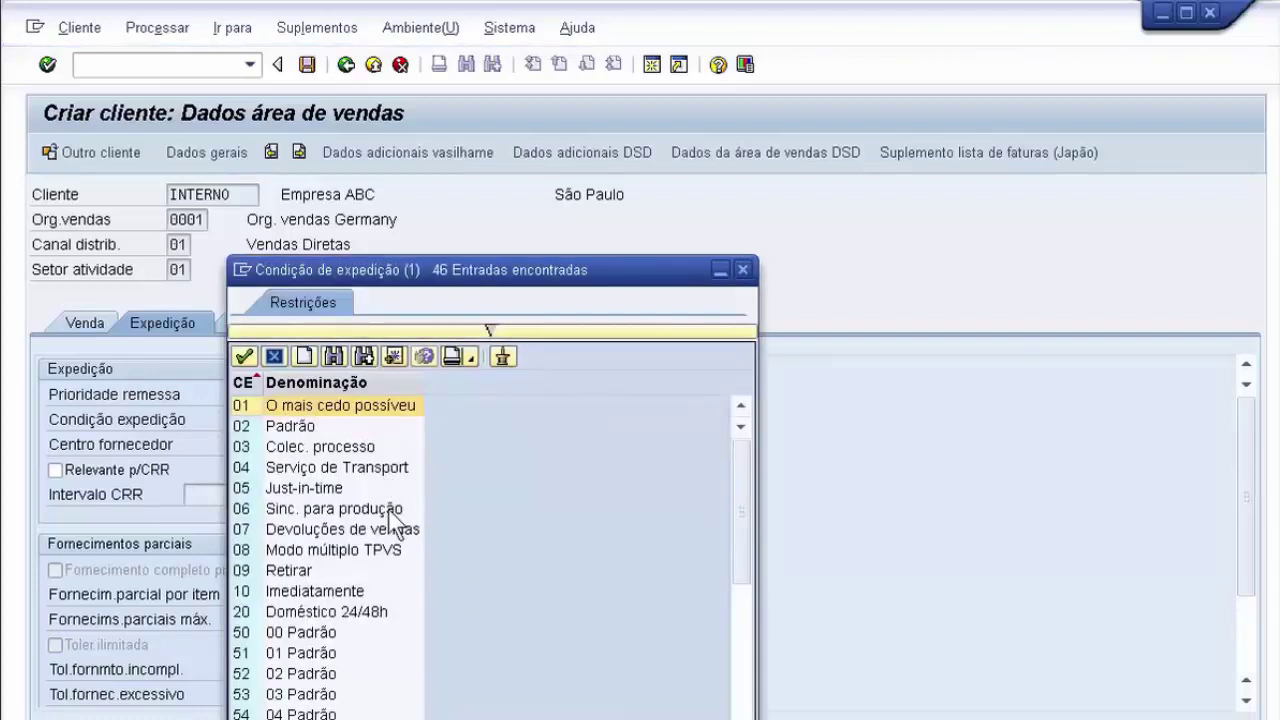
double_click(366, 405)
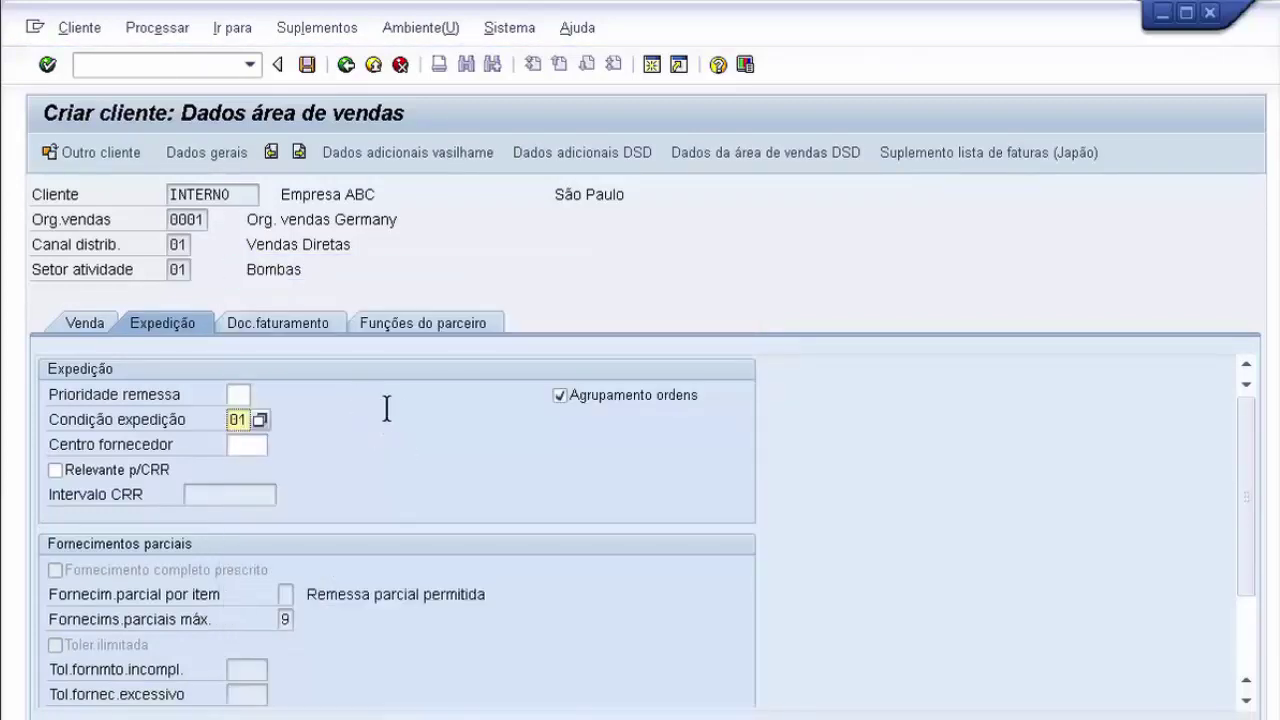
In the billing document data, set the tax classification for Alemanha (MWST, IVA liquidado) to 0.
click(310, 323)
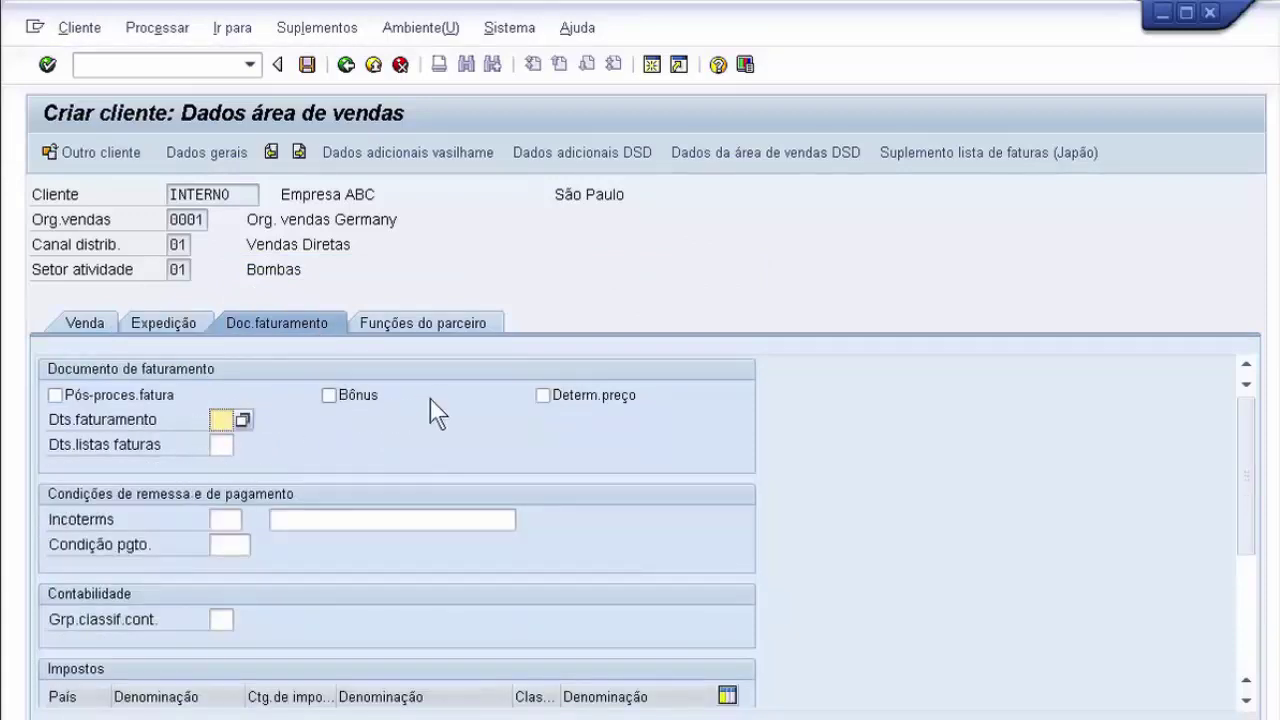
click(434, 325)
scroll(434, 325, down, 1)
click(555, 668)
click(568, 669)
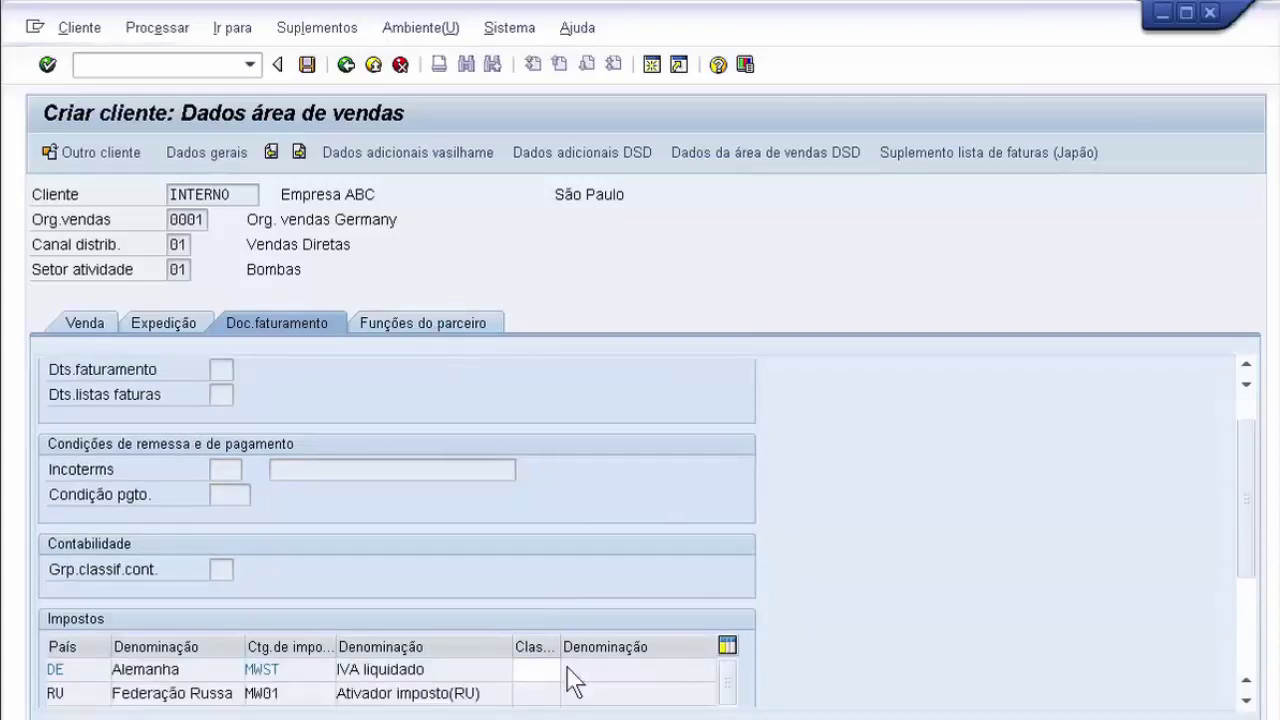
double_click(213, 409)
Set the tax classification for Federação Russa (MW01) to 0 (Isento de impostos).
click(530, 693)
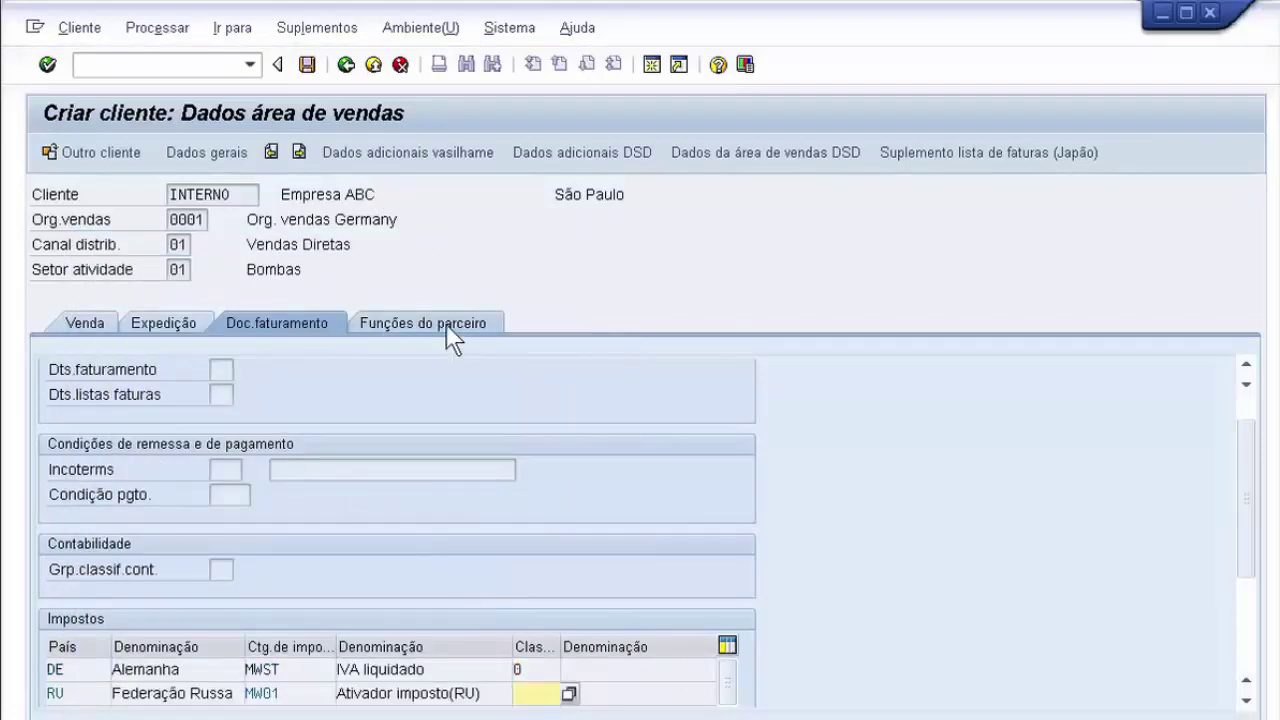
click(569, 693)
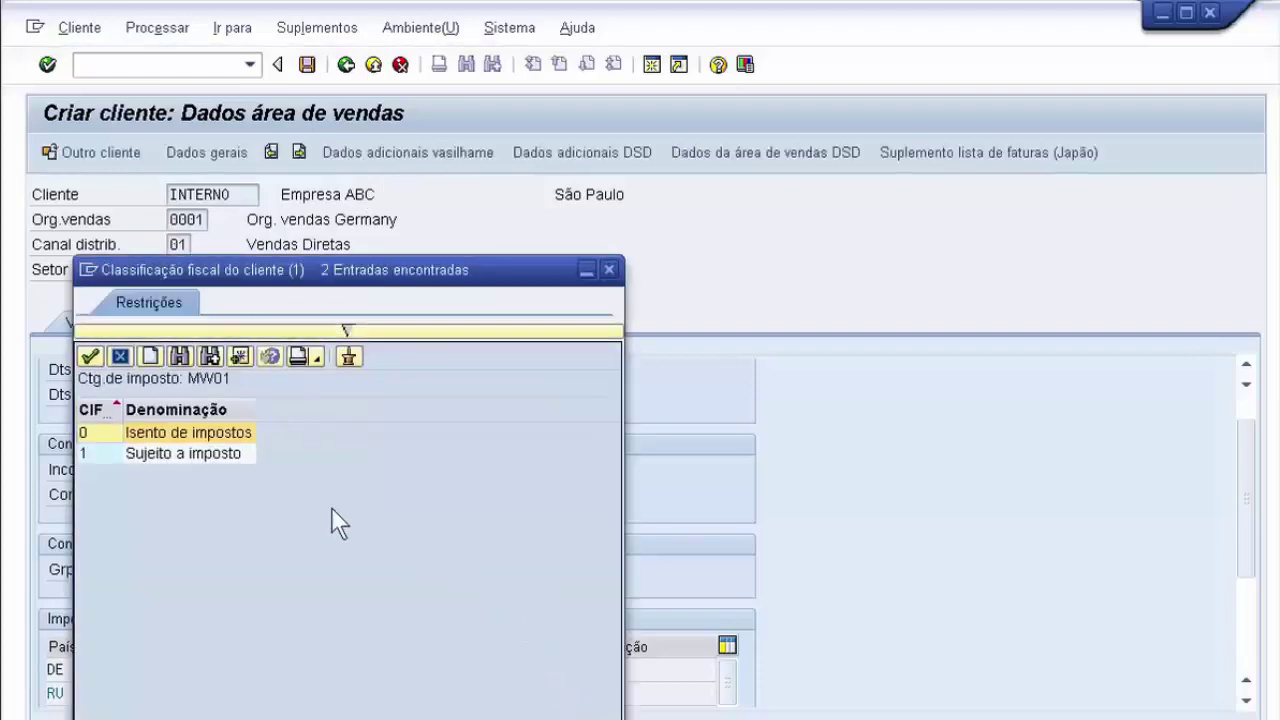
double_click(210, 432)
Review the customer's partner functions and the additional empties settings (Administração de vasilhames), leaving Depósito vasilhames de unticked.
click(420, 319)
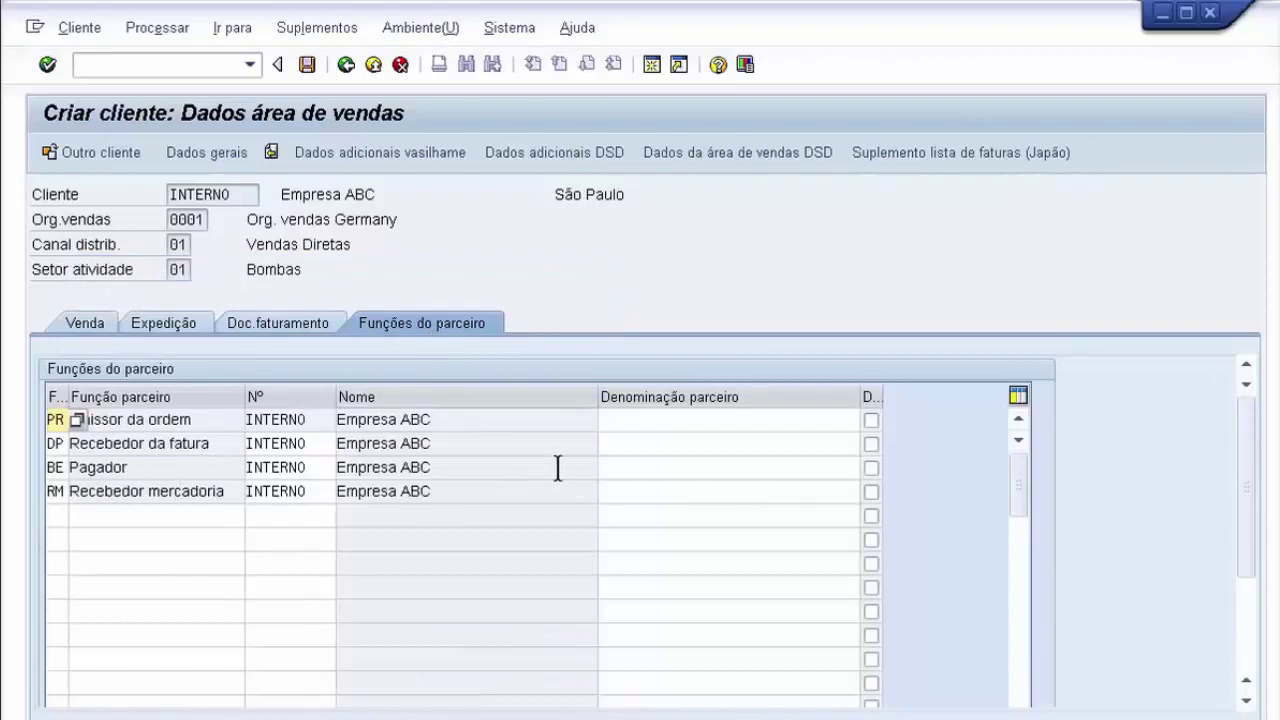
click(413, 155)
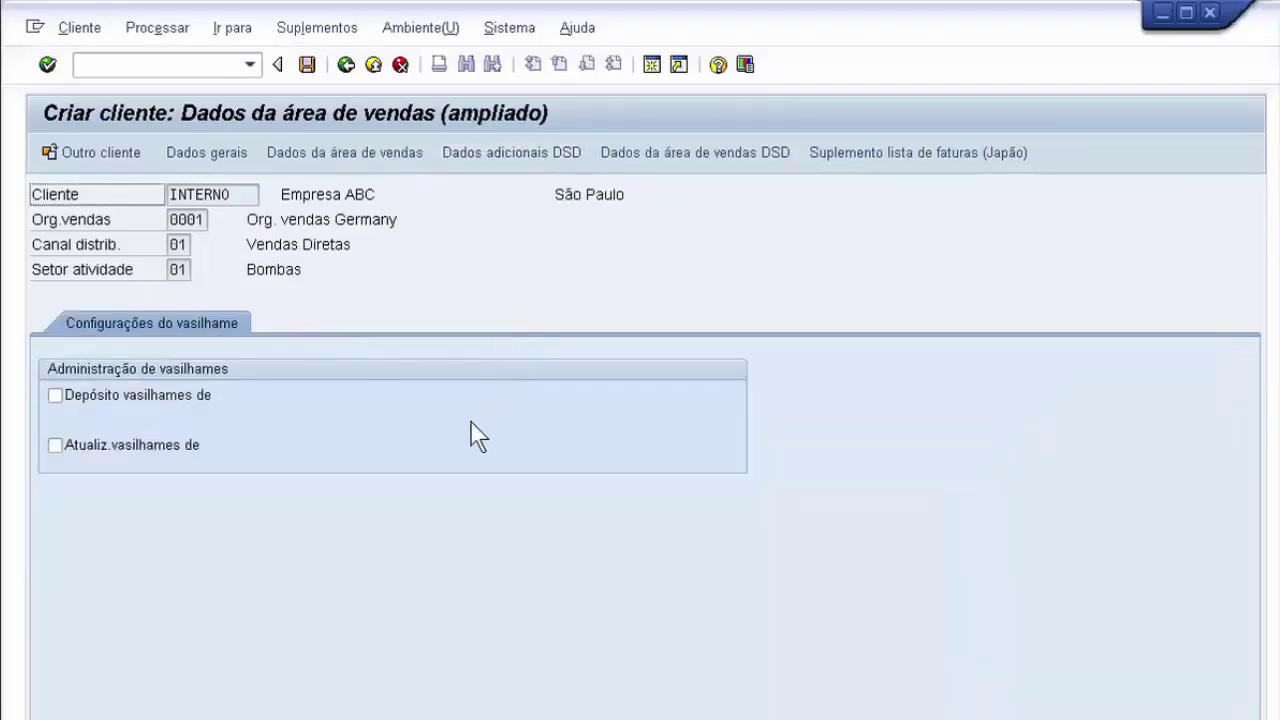
click(55, 396)
click(55, 396)
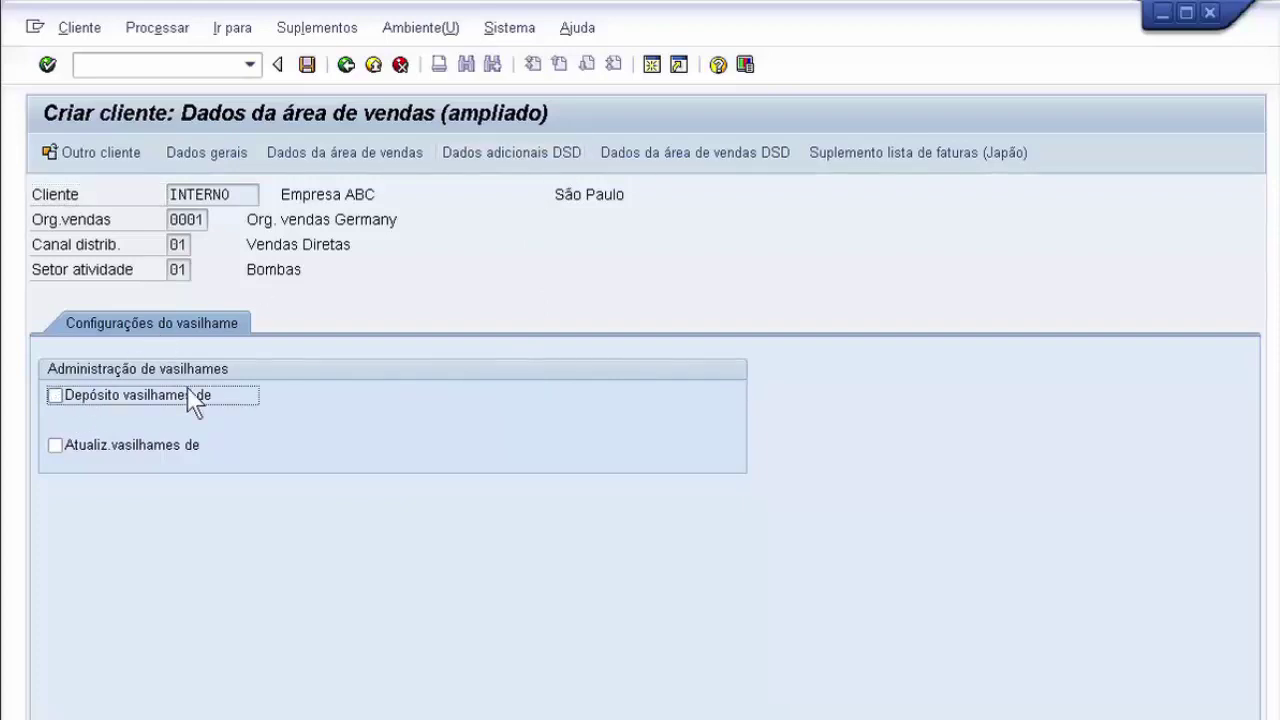
Examine the DSD sales area visit information, including the visit plans and the available calendar types (Tipo calendário).
click(657, 153)
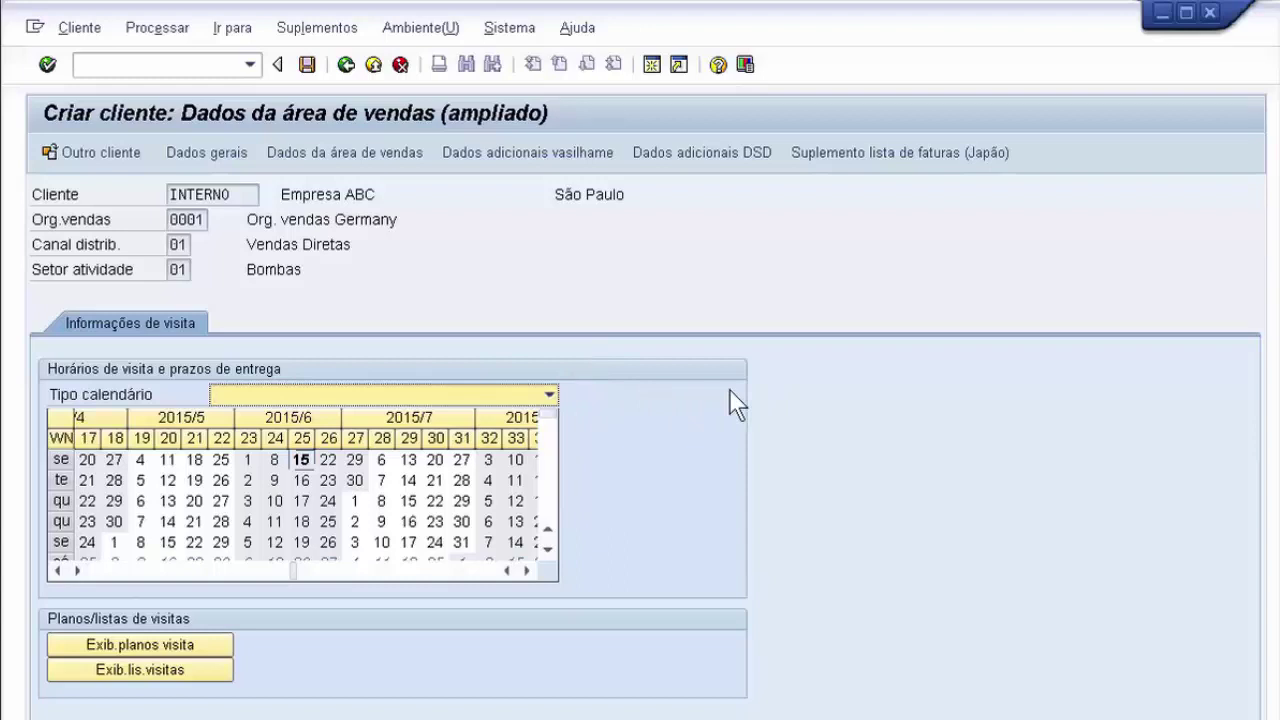
click(205, 648)
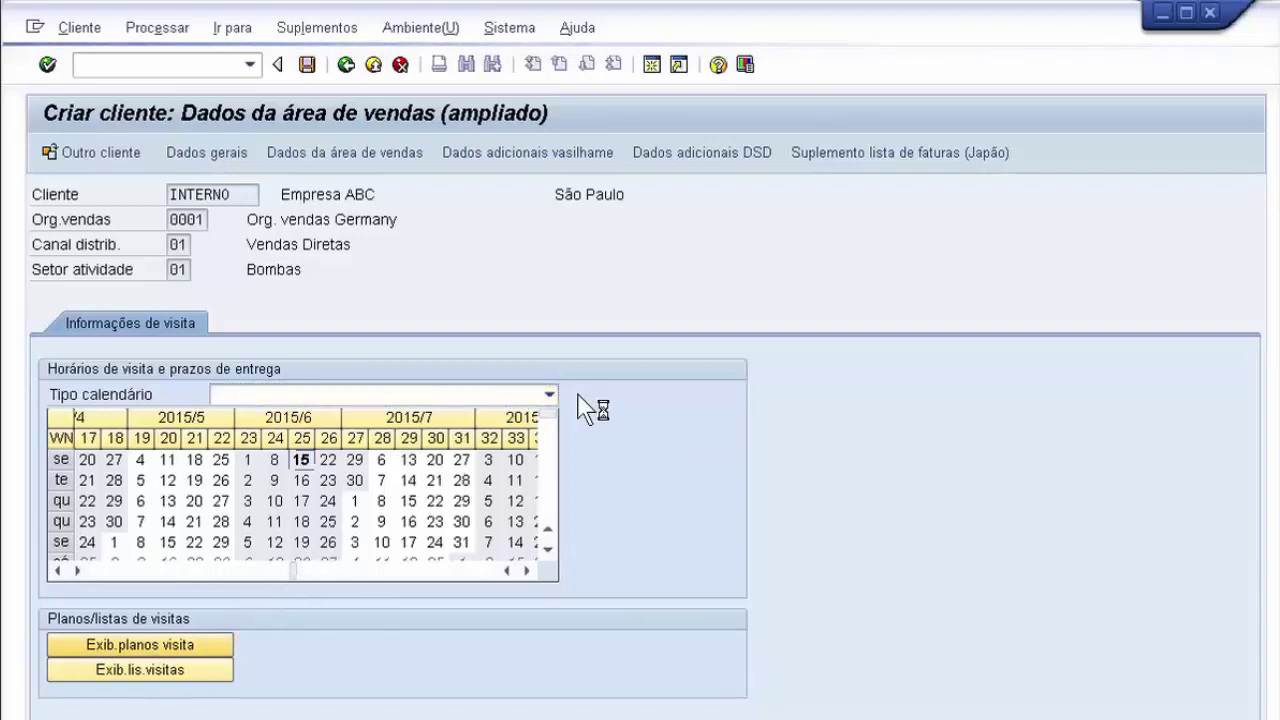
click(346, 65)
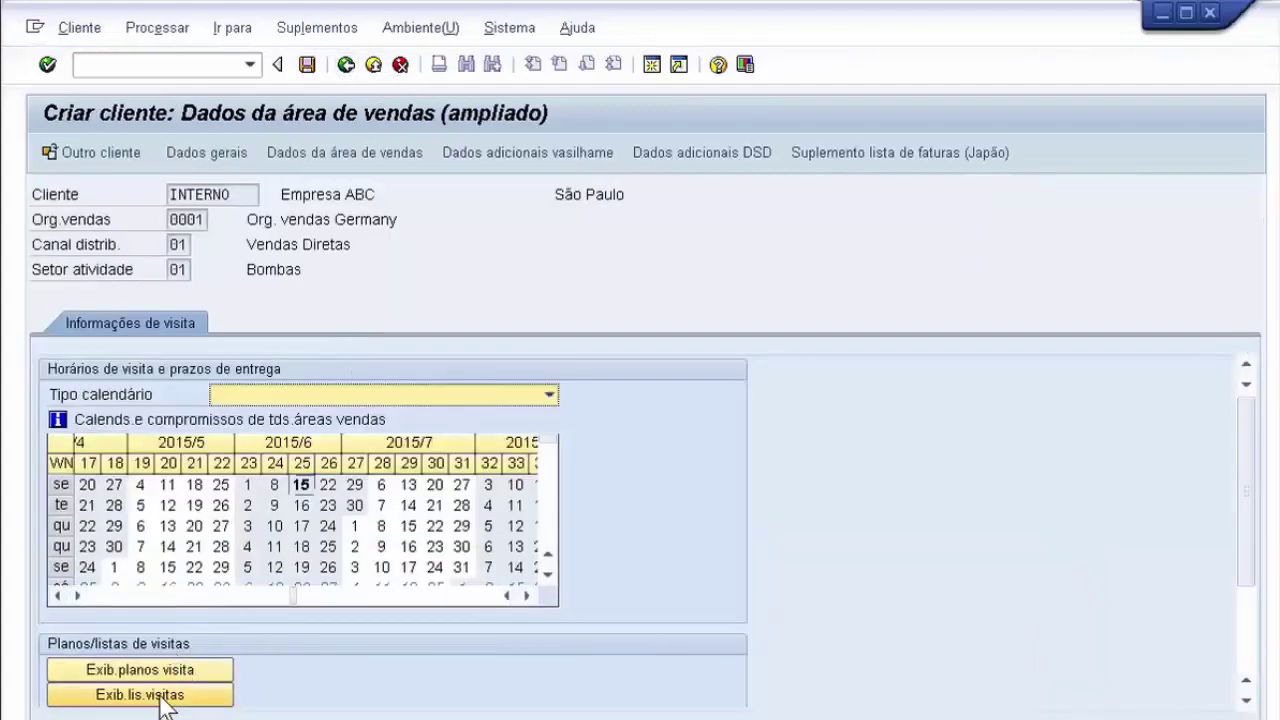
click(549, 395)
click(549, 395)
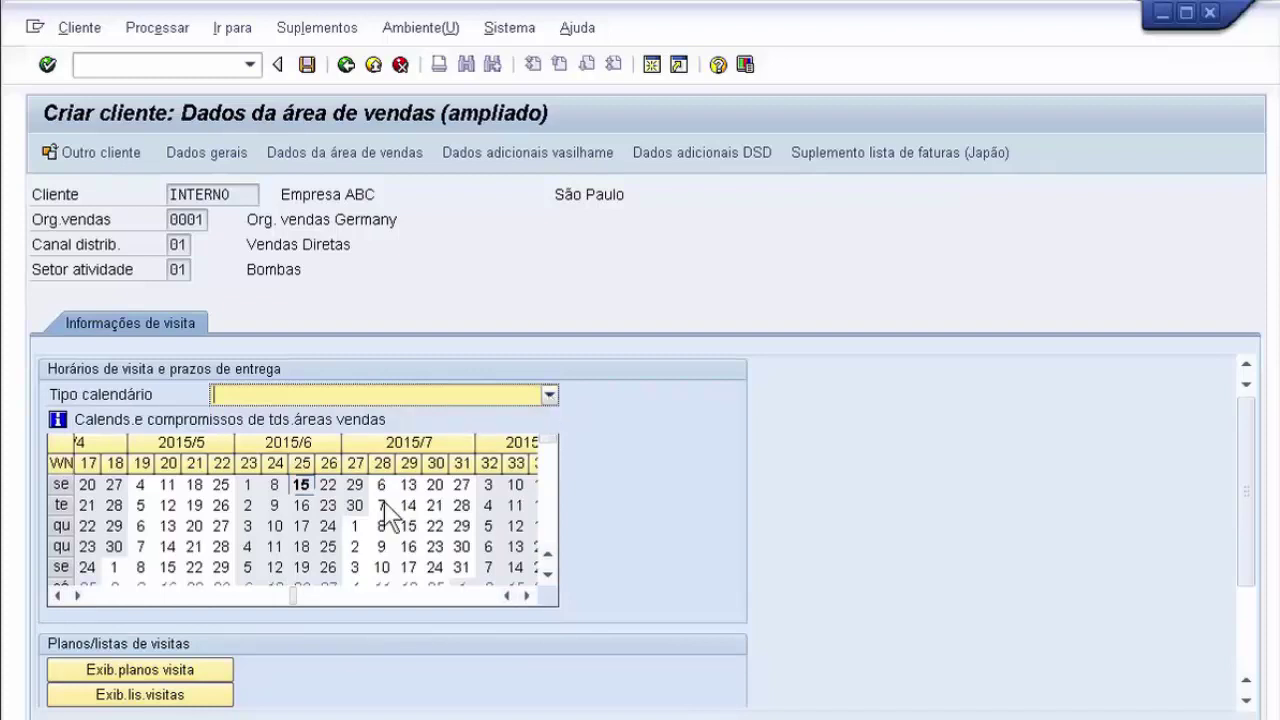
Examine the visit list selection screen (listas de visitas) and the geographic coordinates section of the customer's DSD visit information.
click(185, 697)
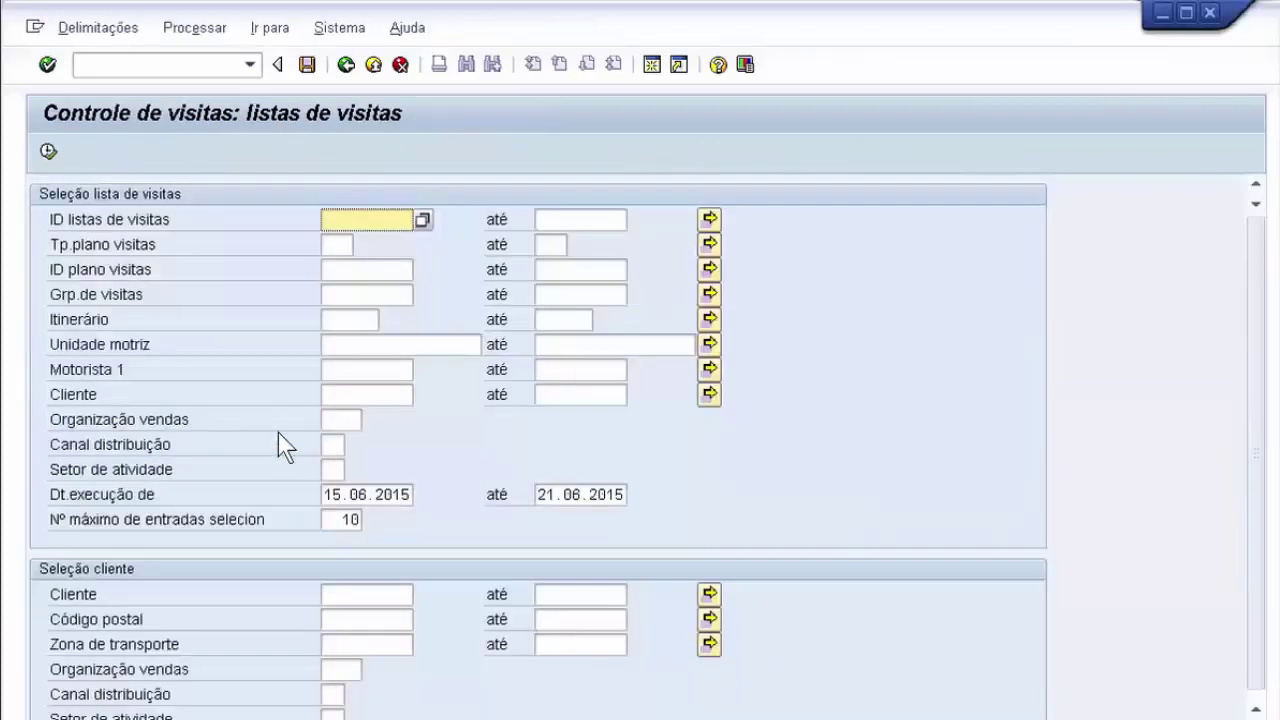
click(346, 66)
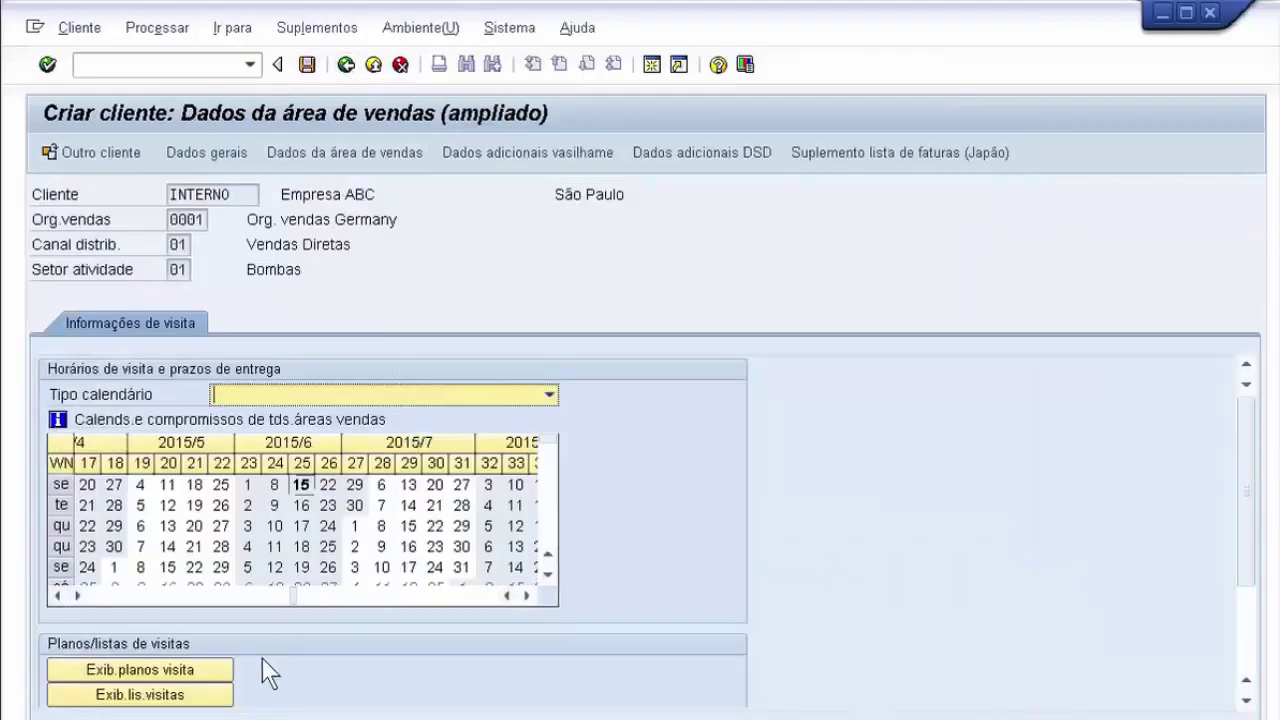
drag(1251, 434, 1246, 474)
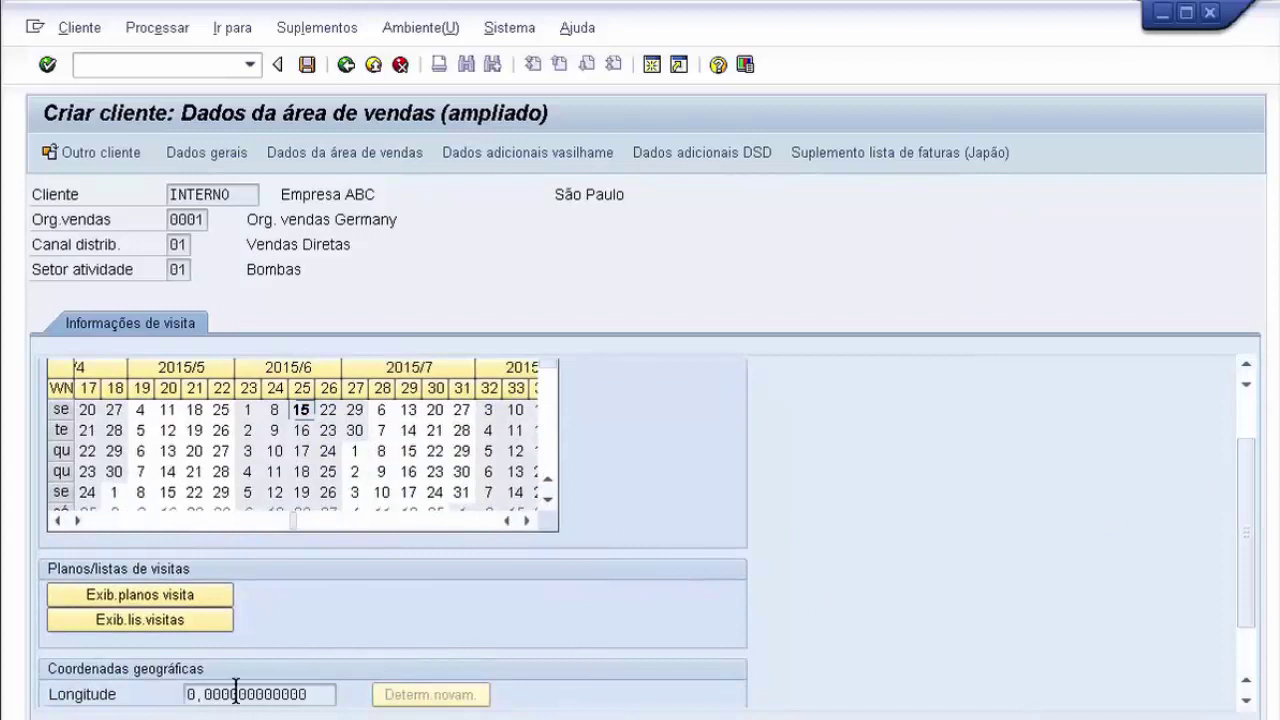
drag(305, 694, 155, 665)
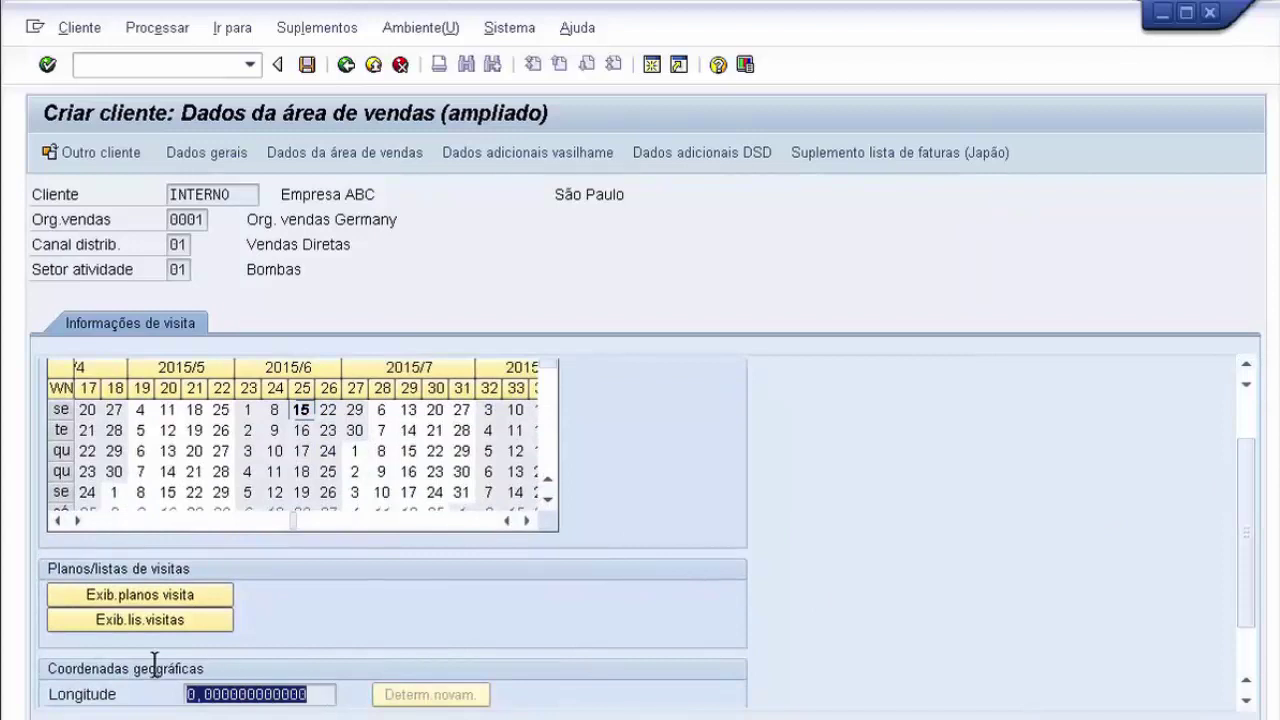
drag(1249, 471, 1252, 515)
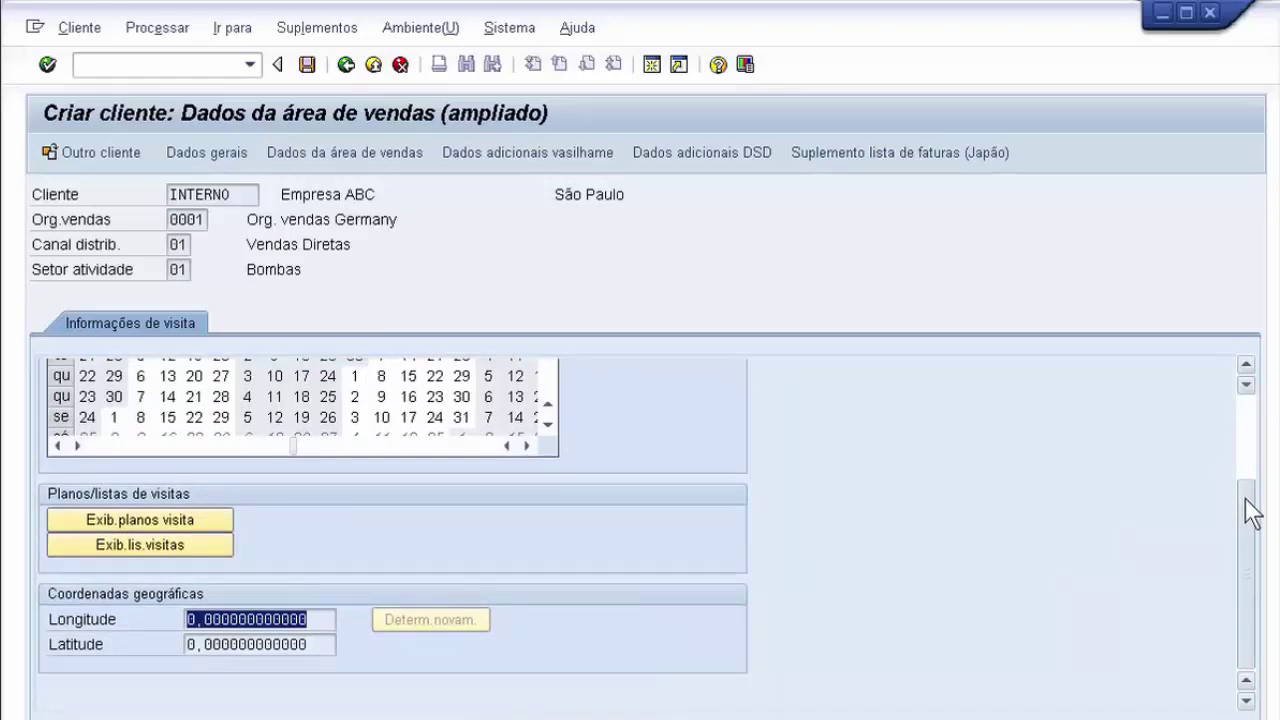
drag(1252, 512, 1265, 472)
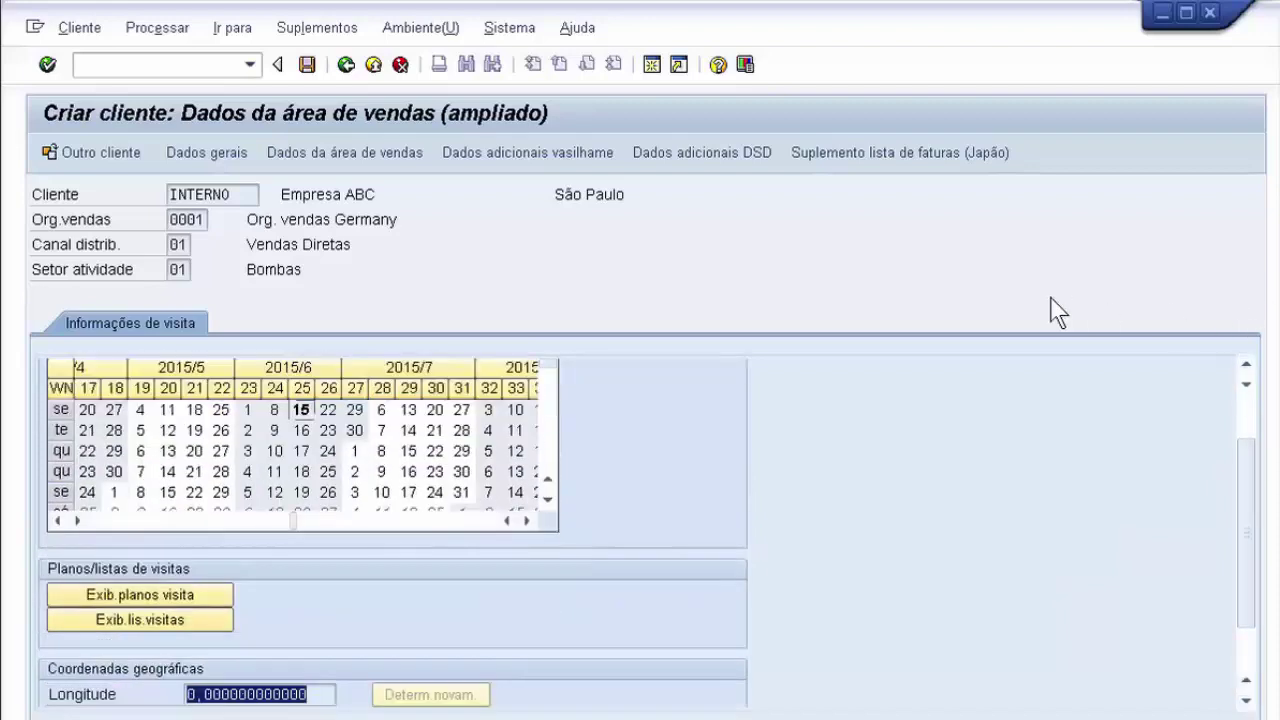
View the invoice list supplement for Japan, and exit the customer creation, saving the data entered for Empresa ABC.
click(851, 153)
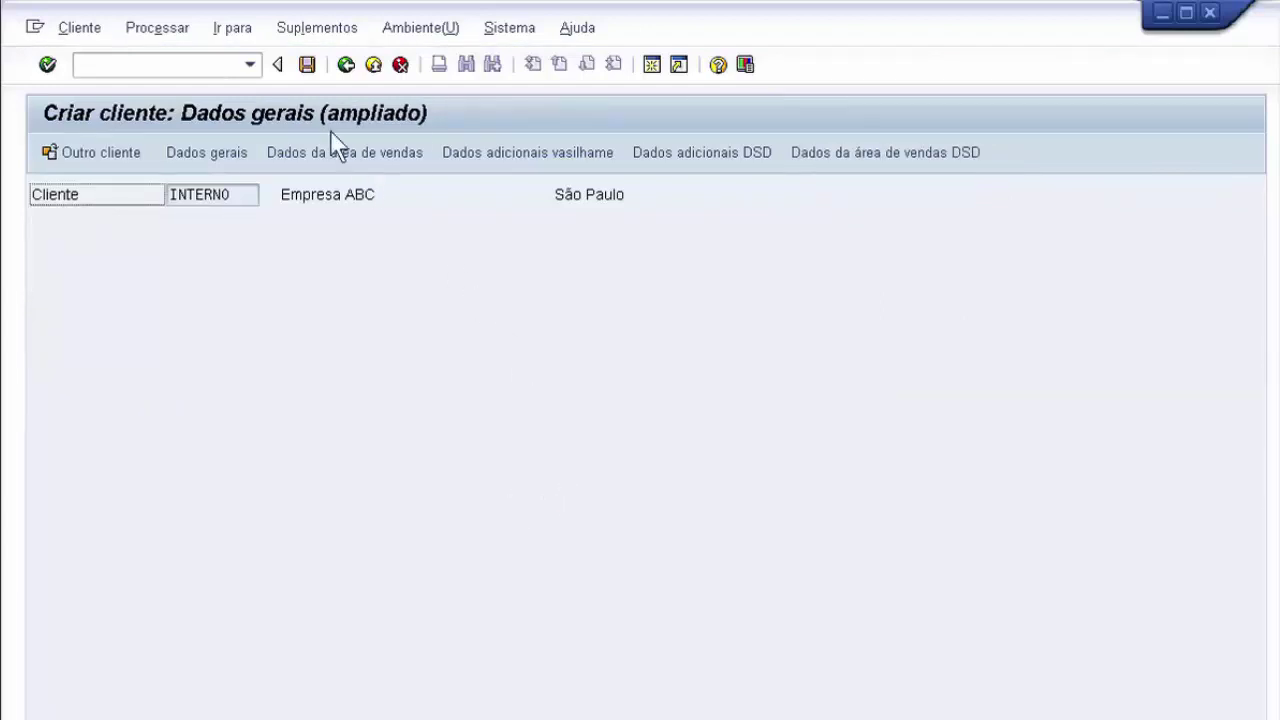
click(346, 65)
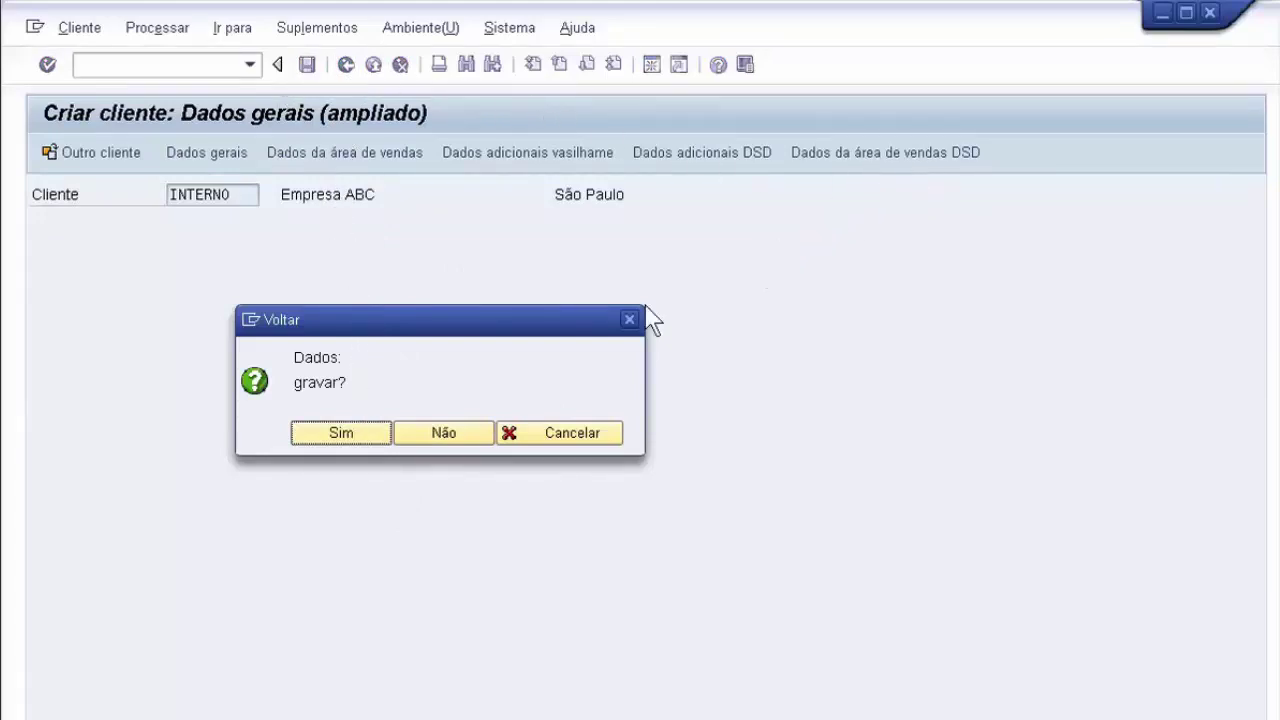
click(339, 435)
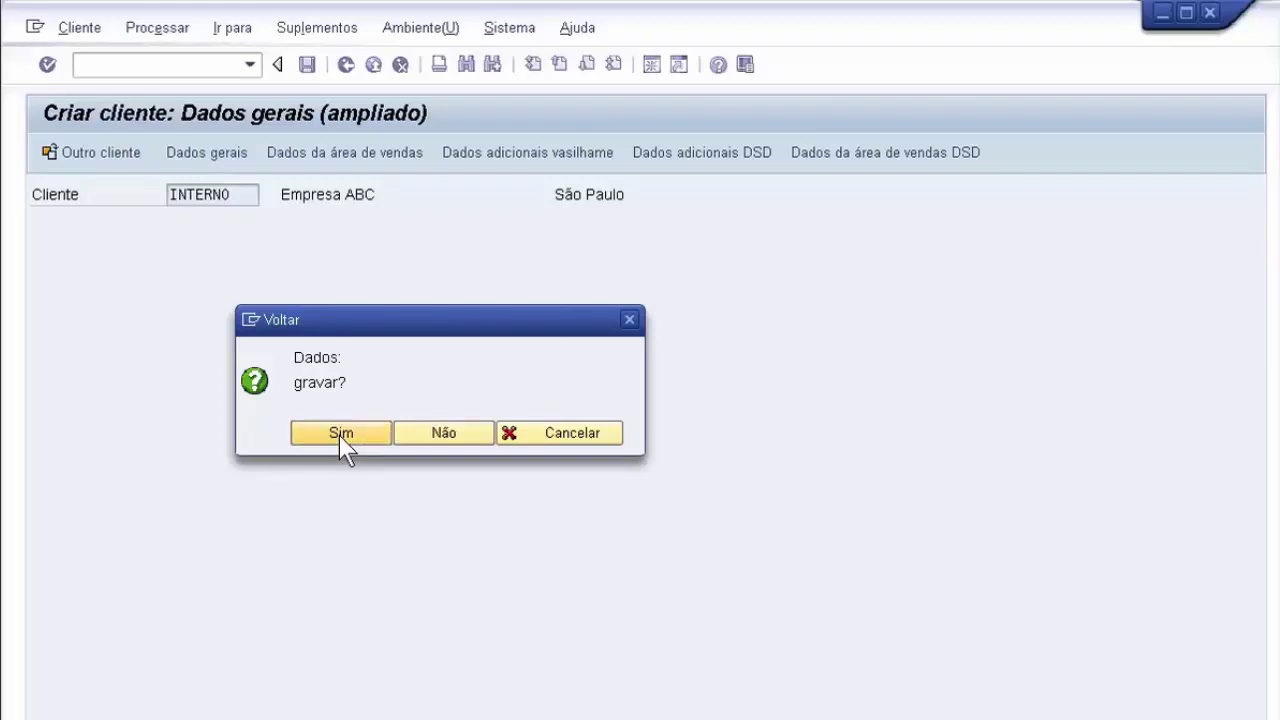